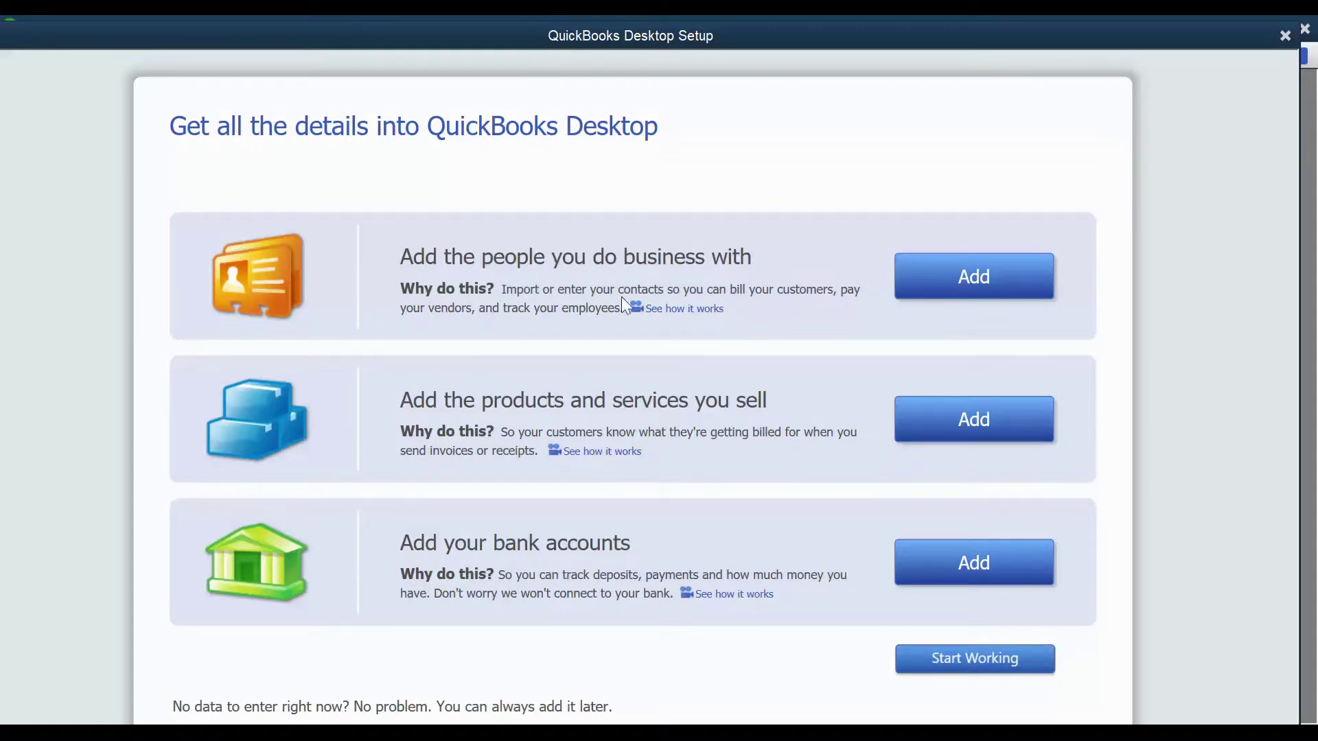
- Start adding business contacts manually and fill a sample customer row with name dszvx, company cvxc, first name cv and last name z
click(935, 284)
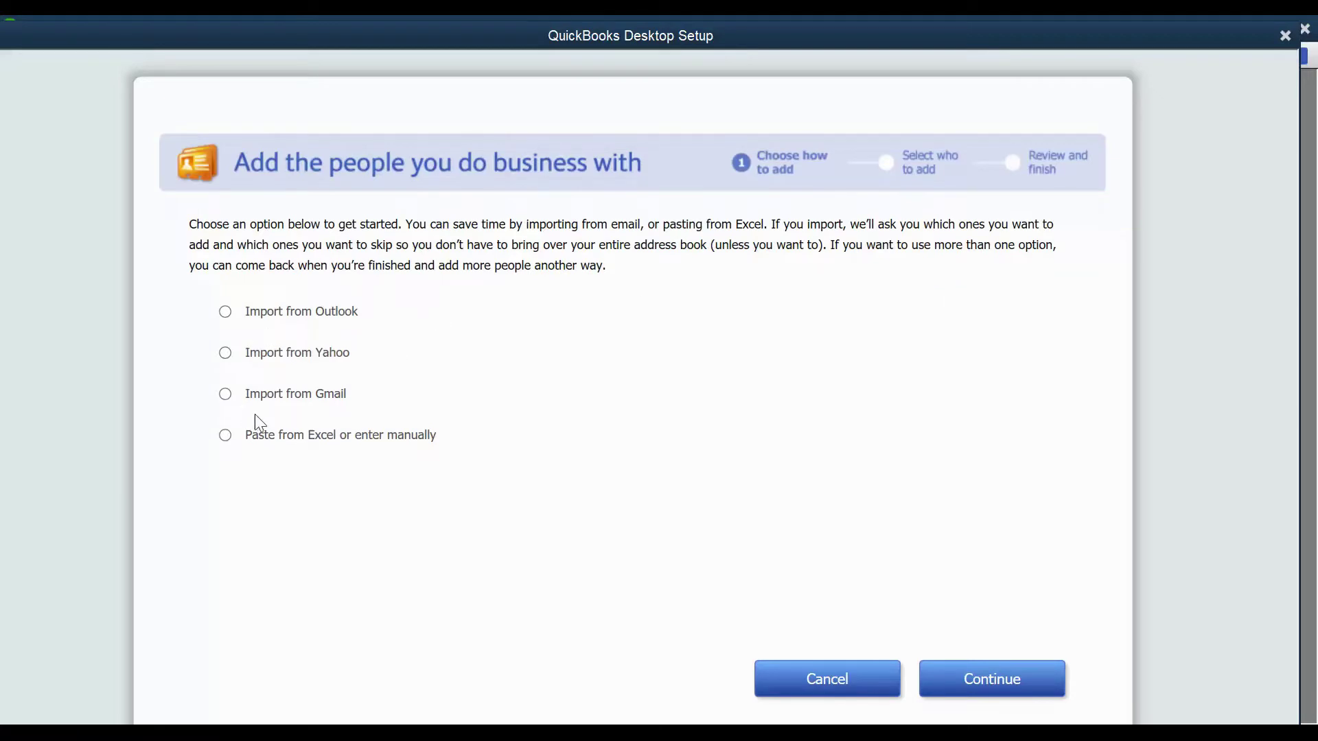
click(994, 675)
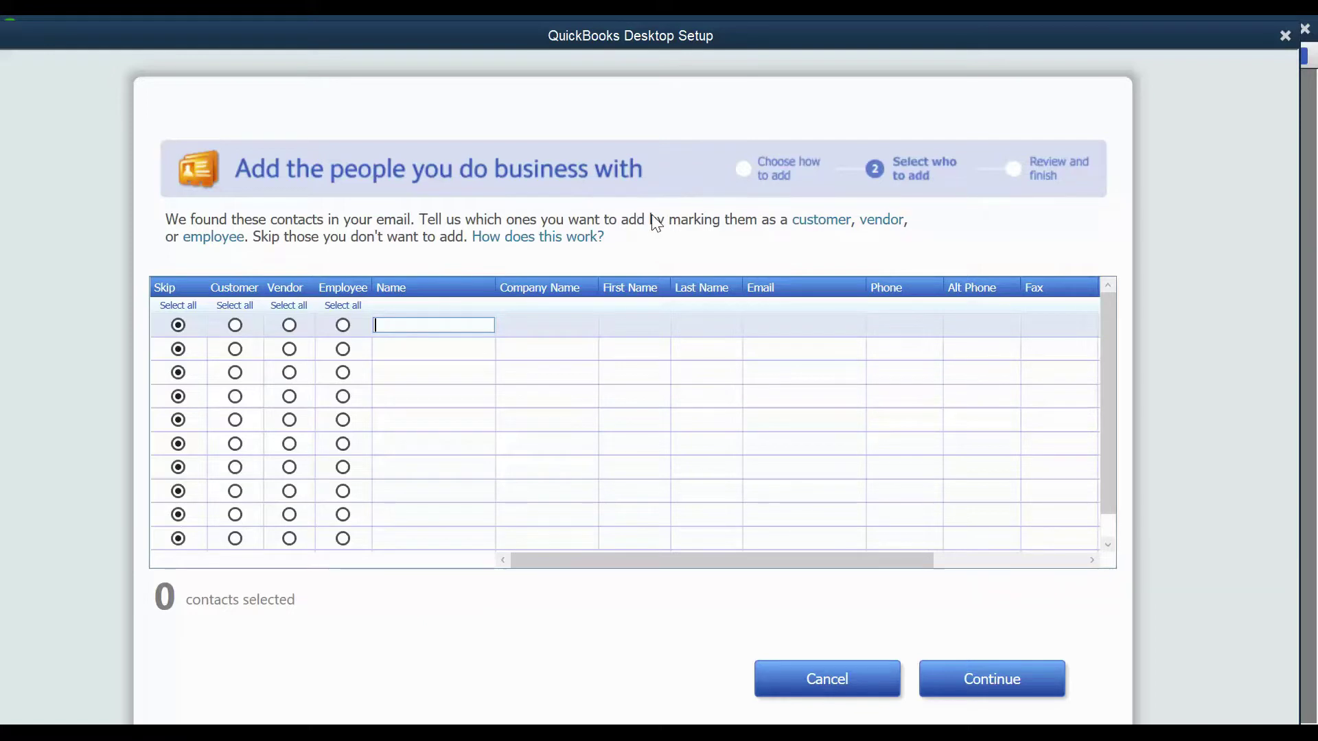
click(235, 325)
text(dszvx)
click(568, 324)
text(cvxc)
click(628, 328)
text(cv)
click(707, 327)
text(z)
click(800, 326)
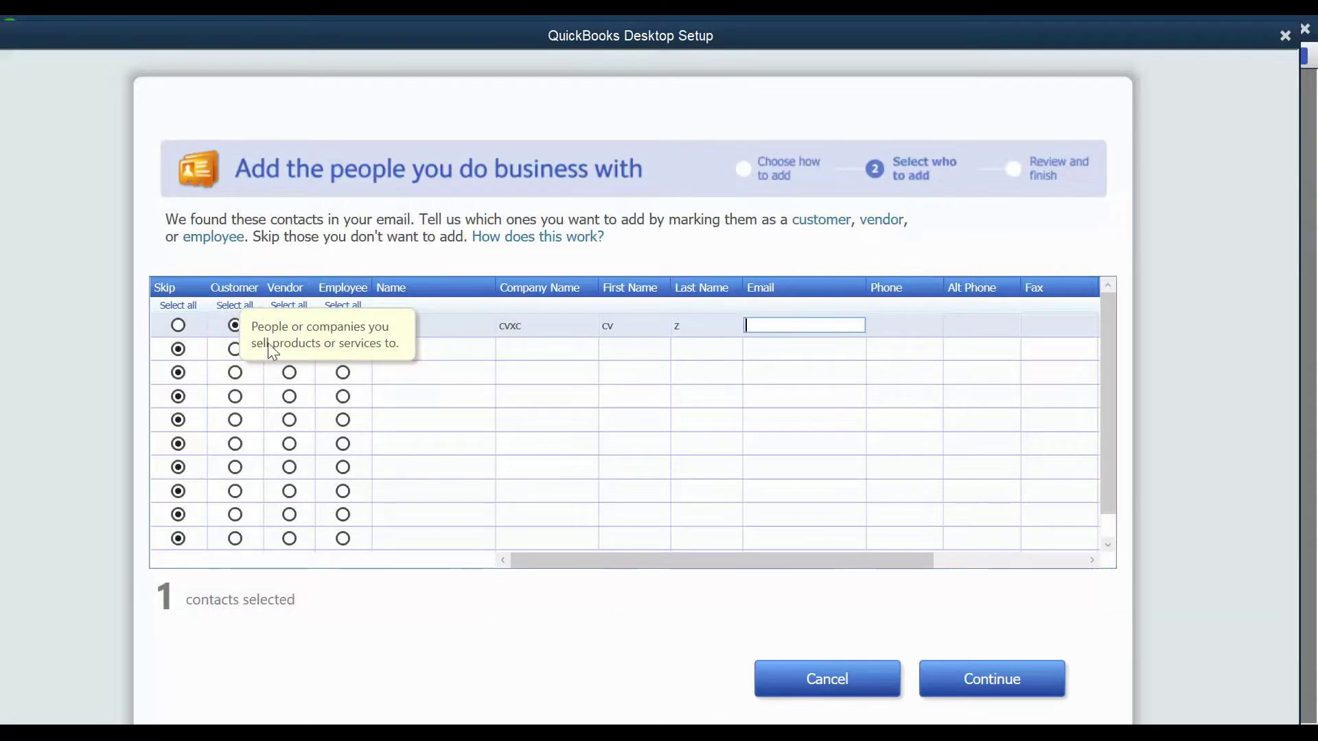
- Mark the second contact row as a vendor and go through its empty contact fields
click(289, 349)
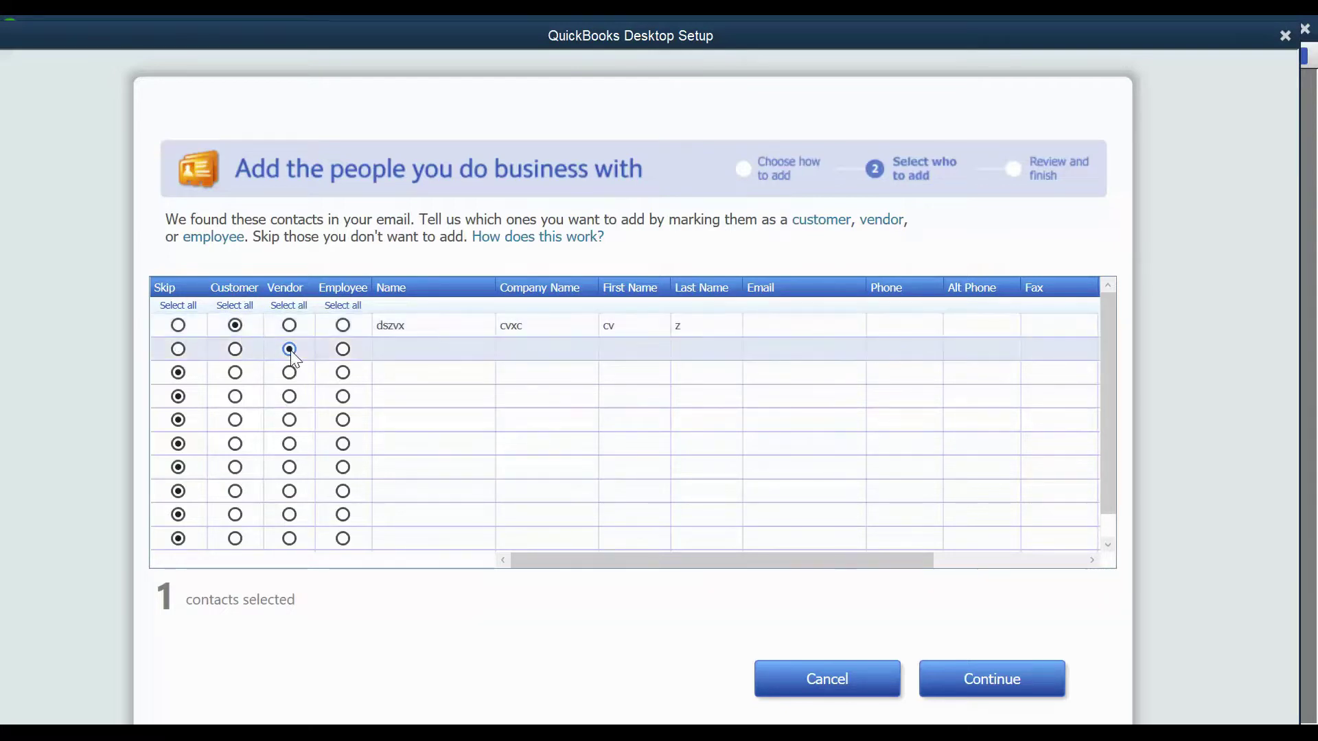
click(541, 359)
click(450, 355)
click(593, 355)
click(700, 348)
click(971, 348)
click(1080, 348)
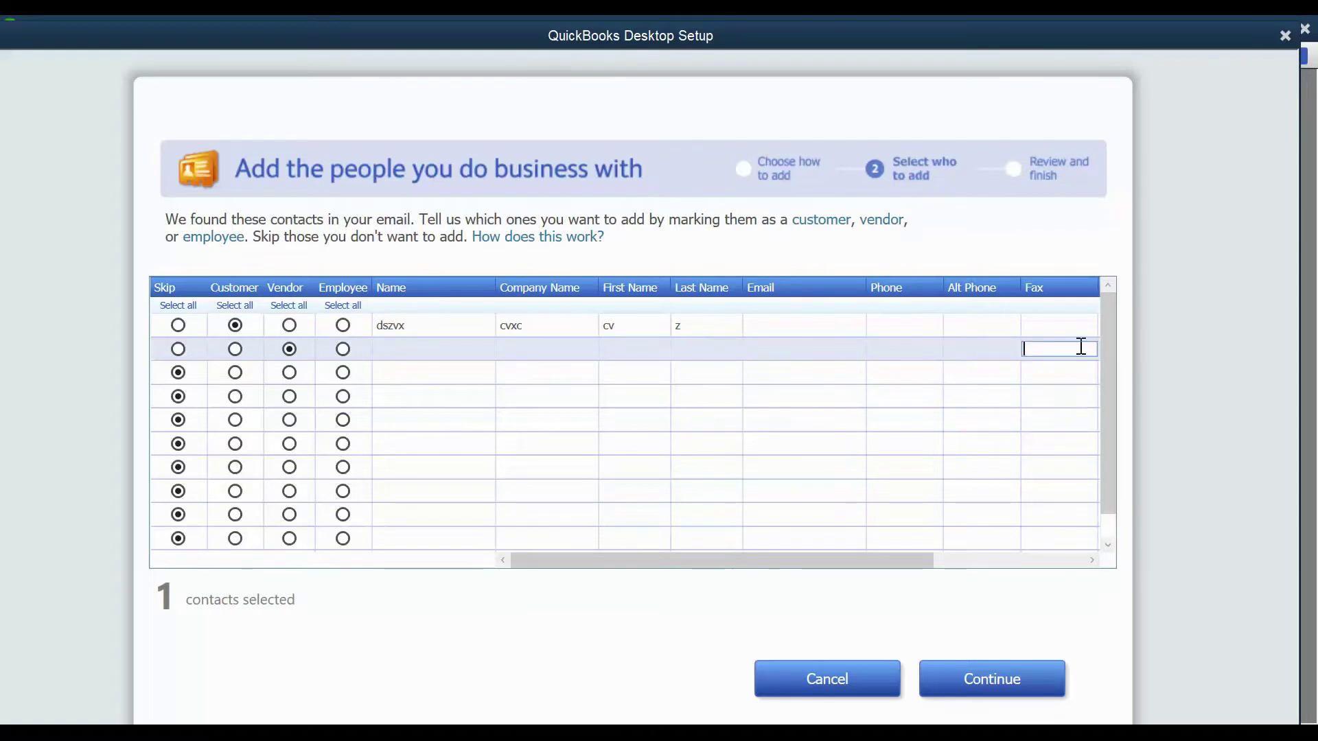
- Mark the third contact row as an employee, look over the contact table, and cancel adding people
click(343, 374)
click(460, 374)
click(585, 374)
click(638, 381)
click(695, 378)
click(795, 376)
click(920, 378)
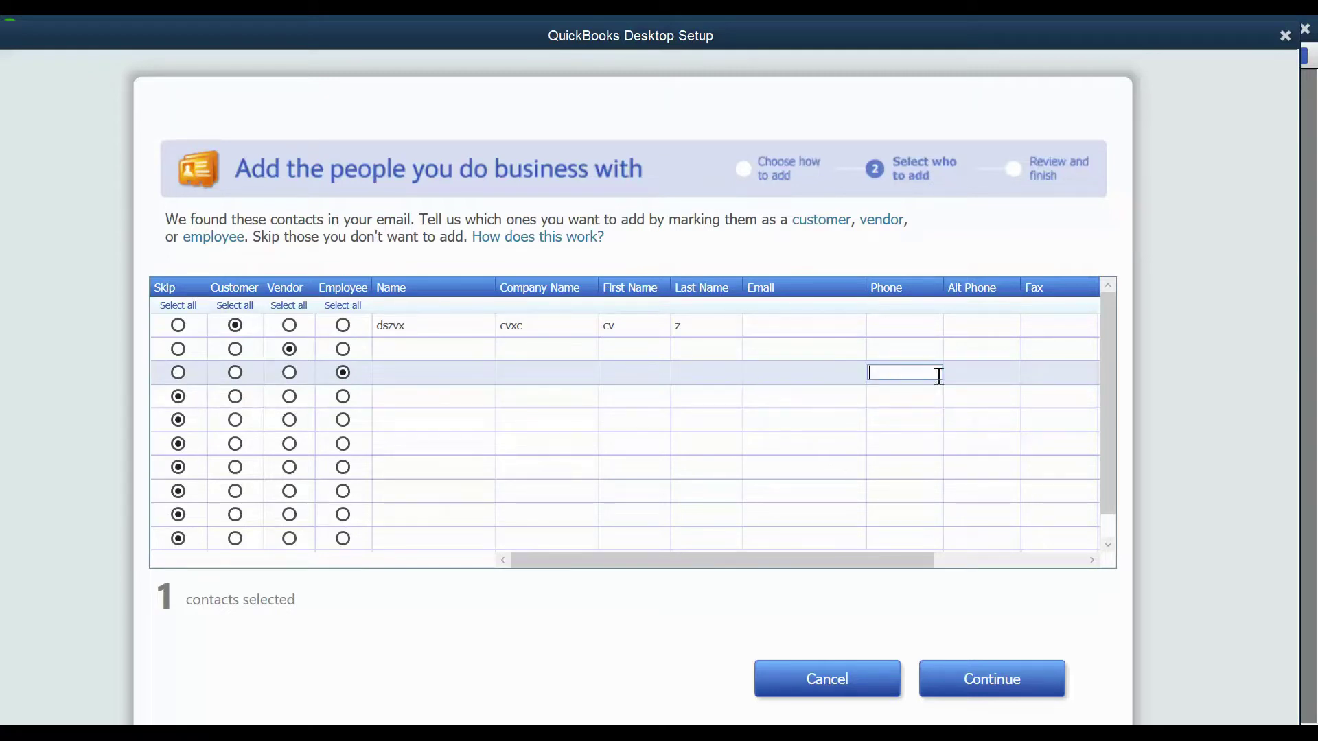
scroll(1052, 401, down, 1)
scroll(776, 473, up, 1)
scroll(773, 477, down, 1)
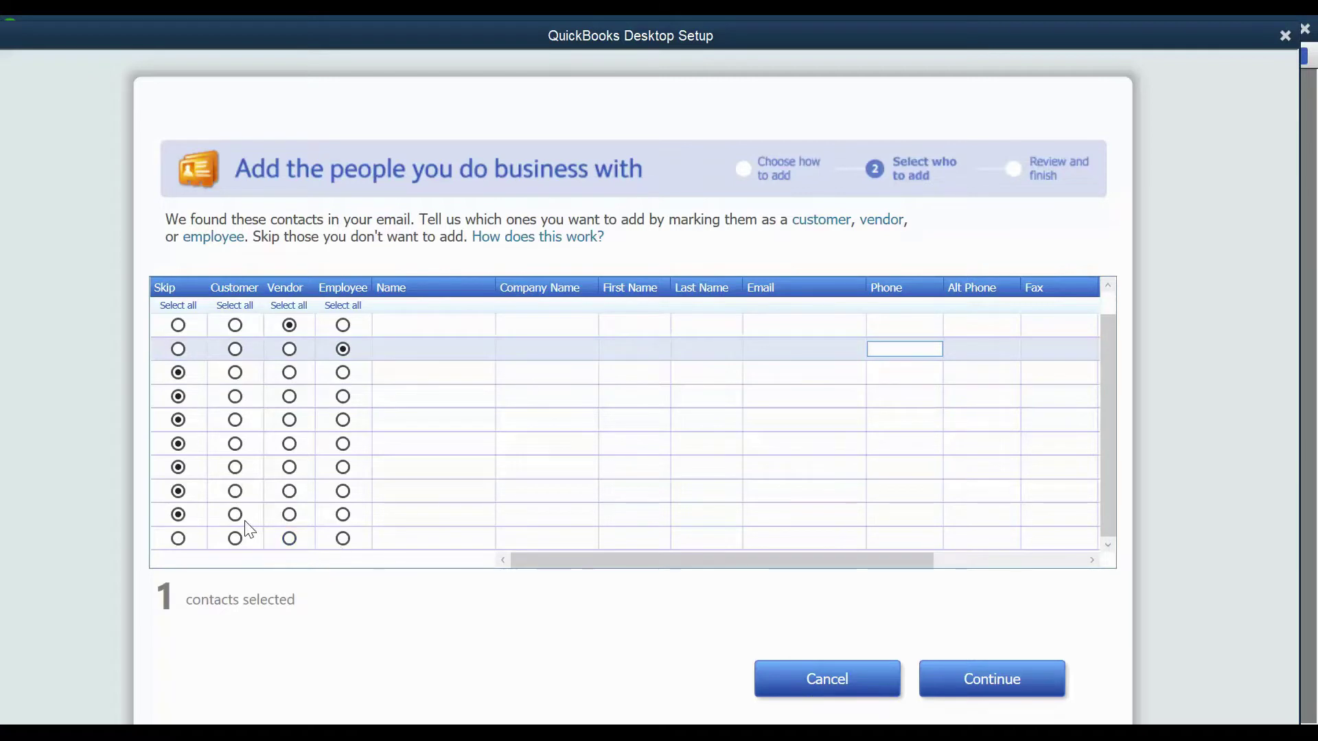
scroll(249, 529, up, 1)
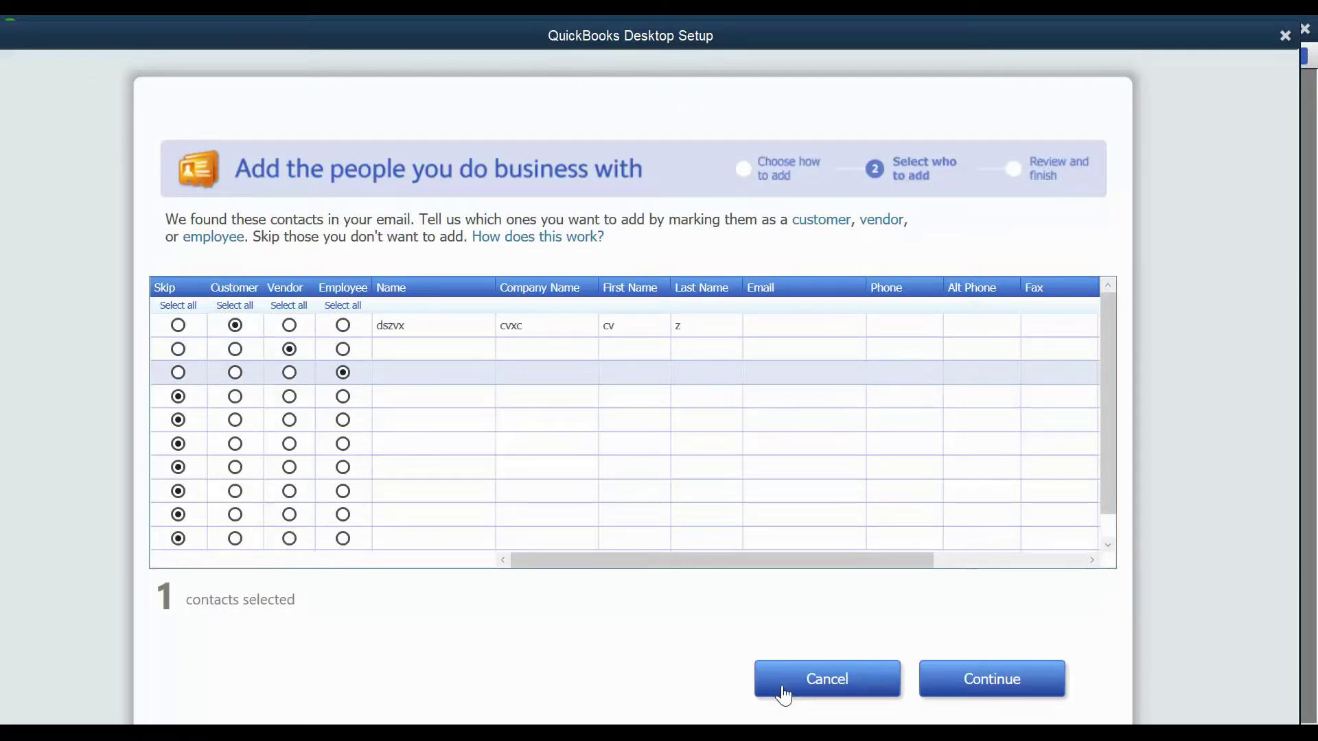
drag(644, 560, 511, 559)
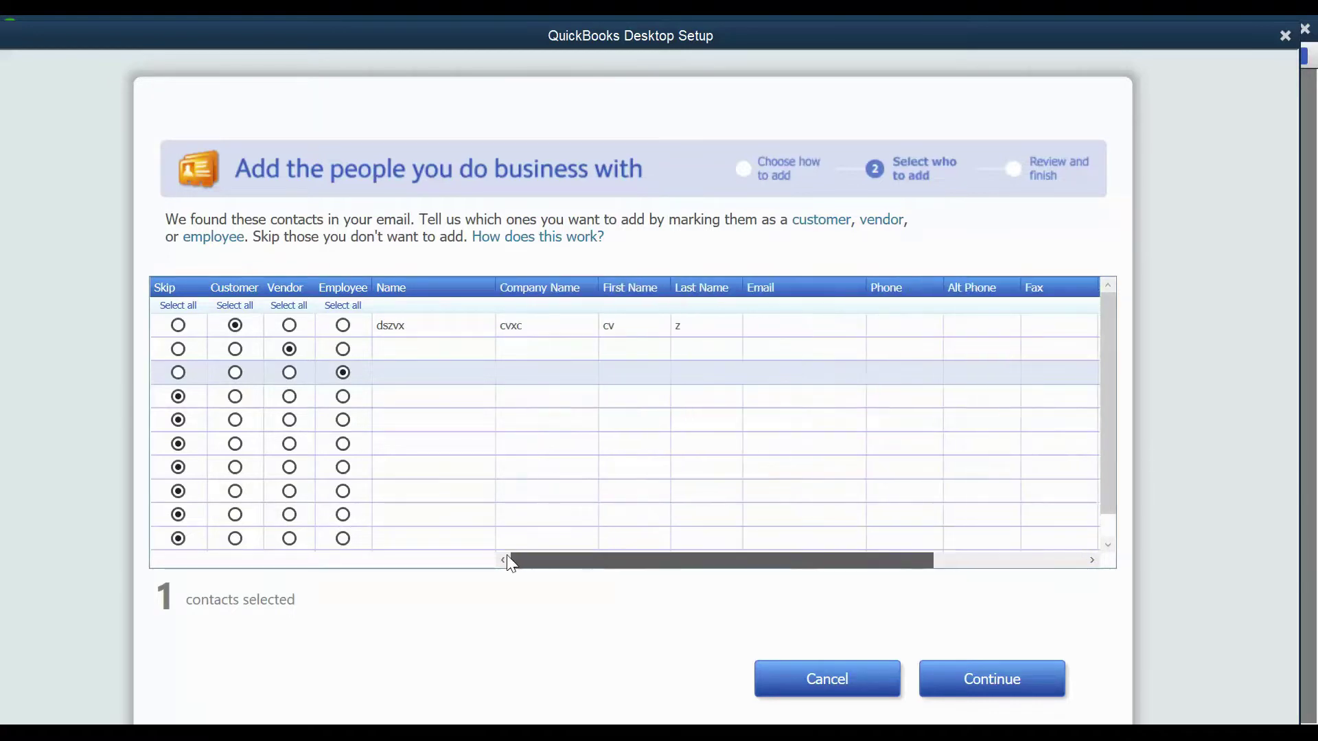
click(821, 694)
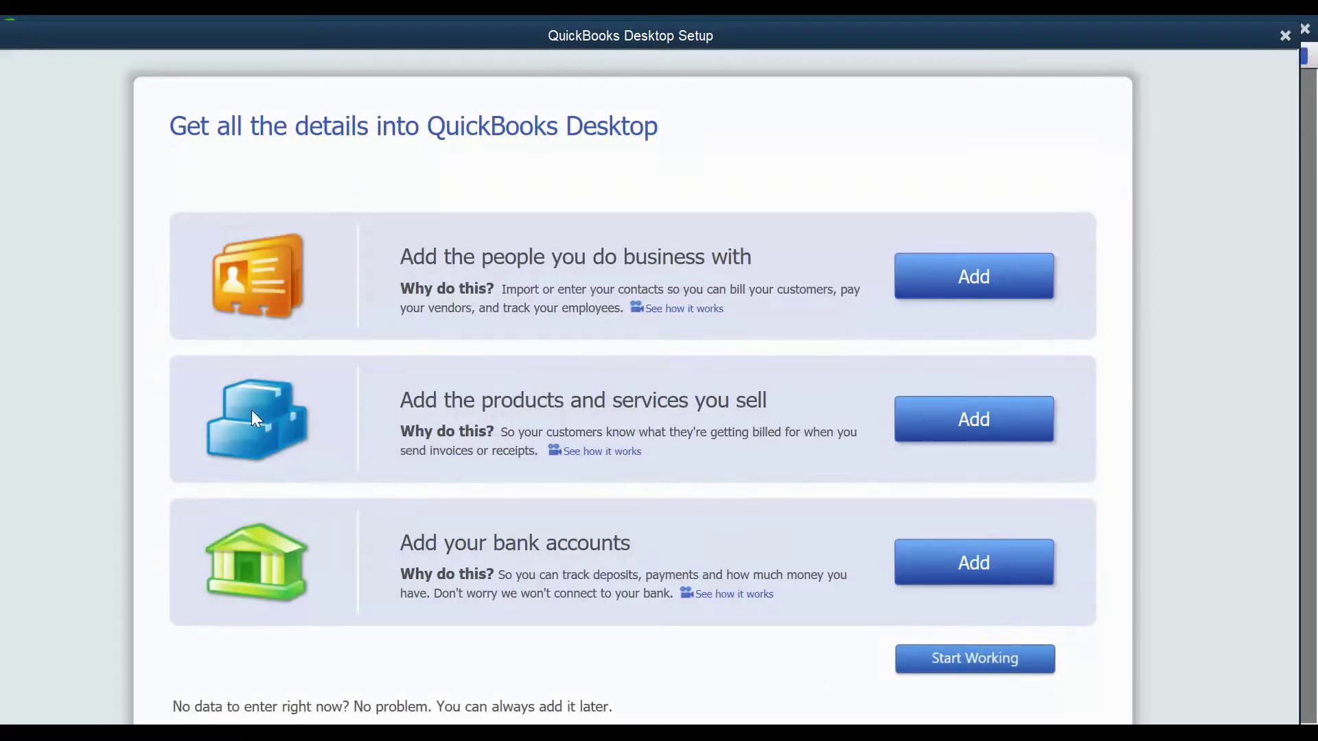
- View the item types for products and services and the bank account entry table, cancelling out of both
click(941, 419)
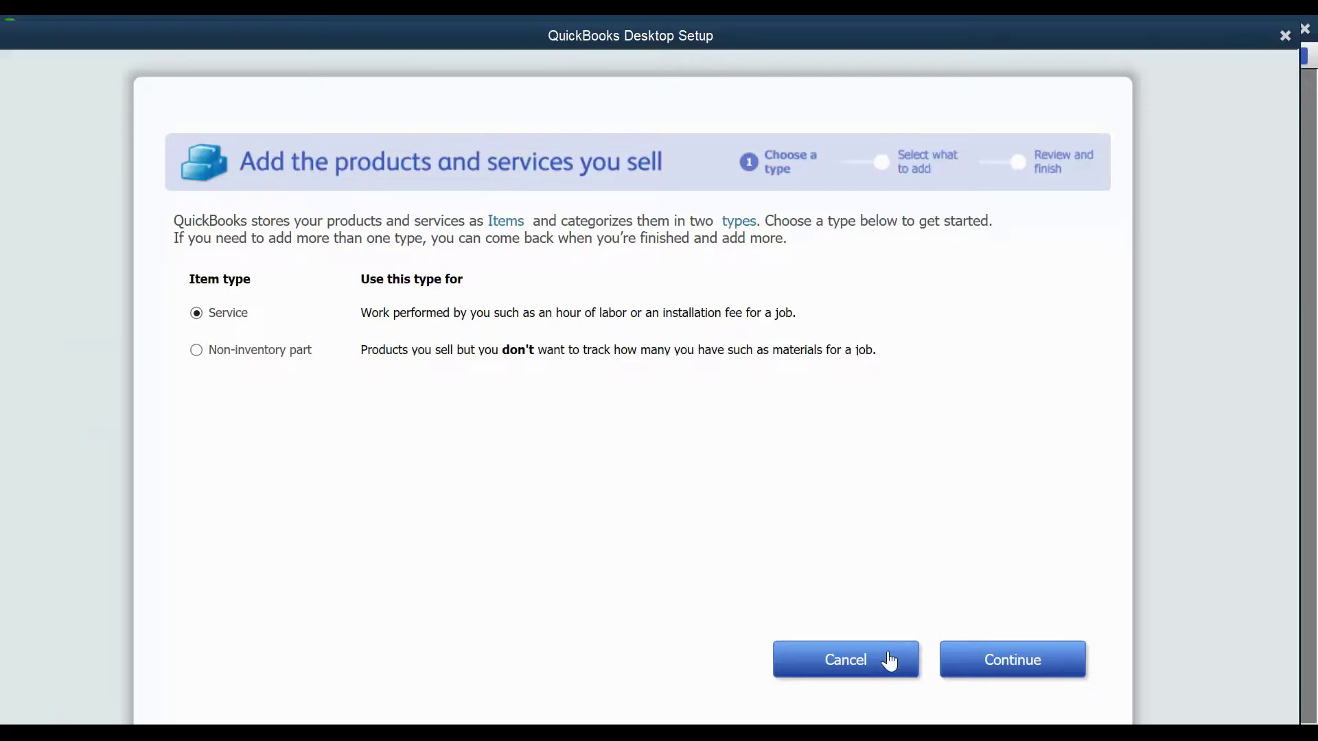
click(892, 659)
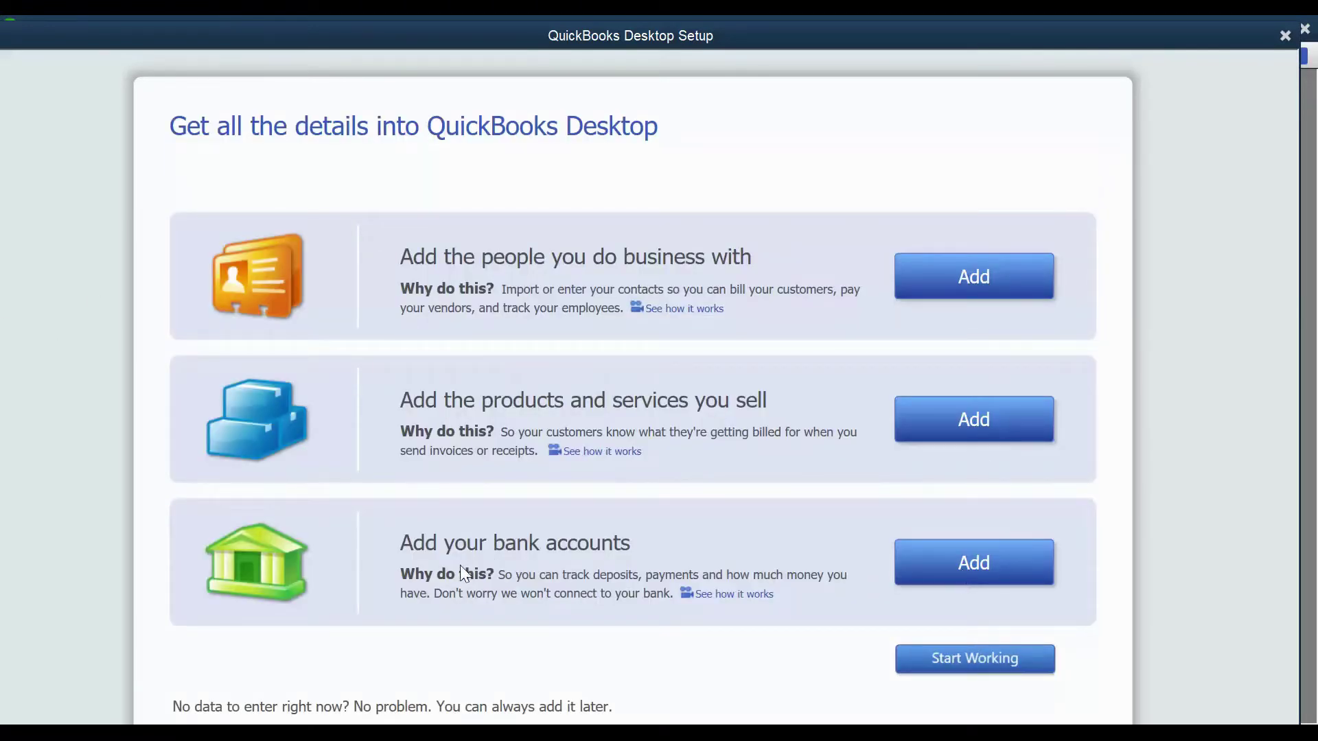
click(952, 563)
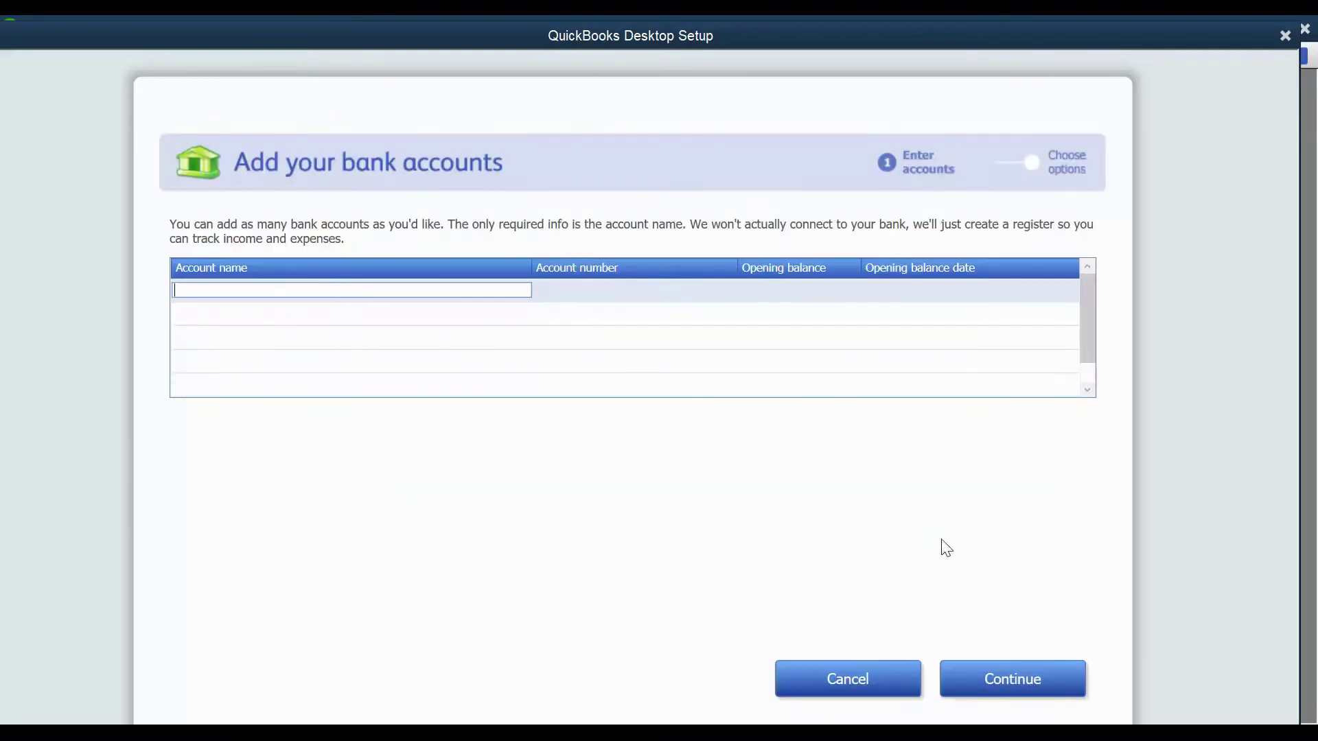
click(400, 314)
click(415, 342)
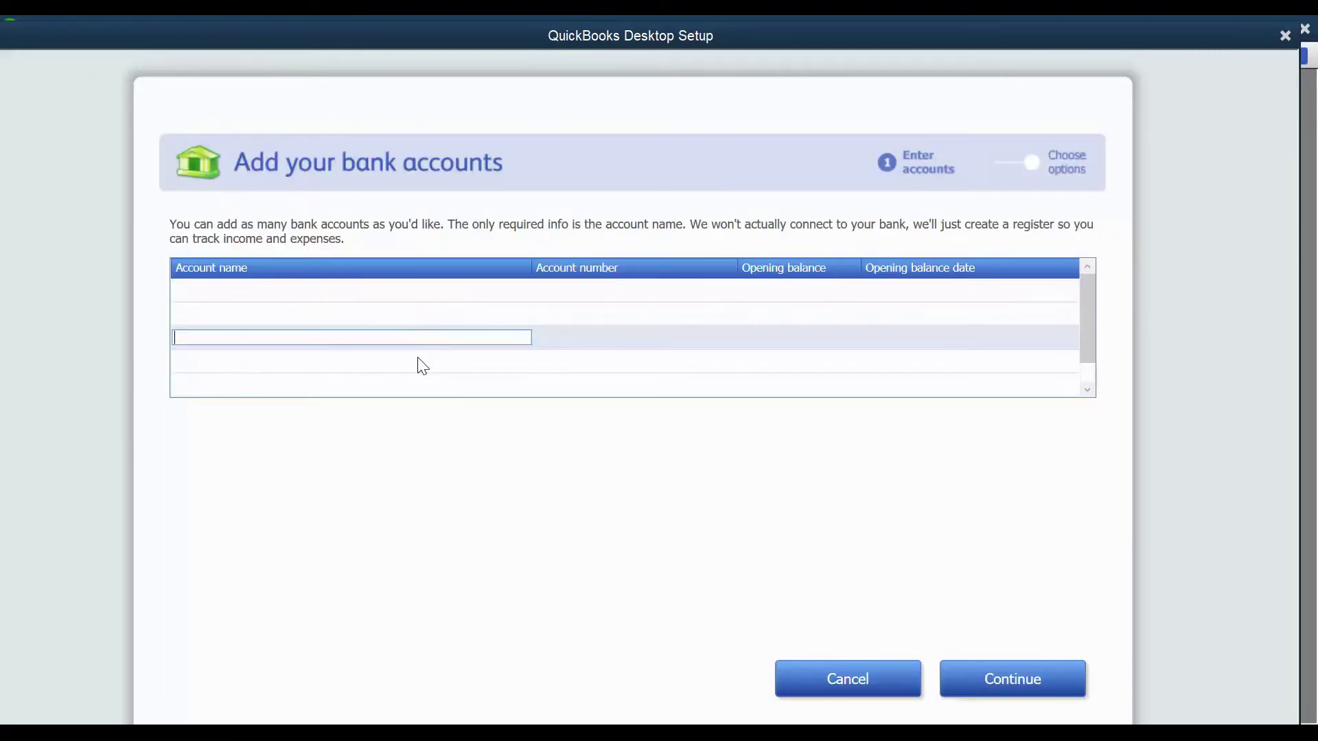
click(416, 359)
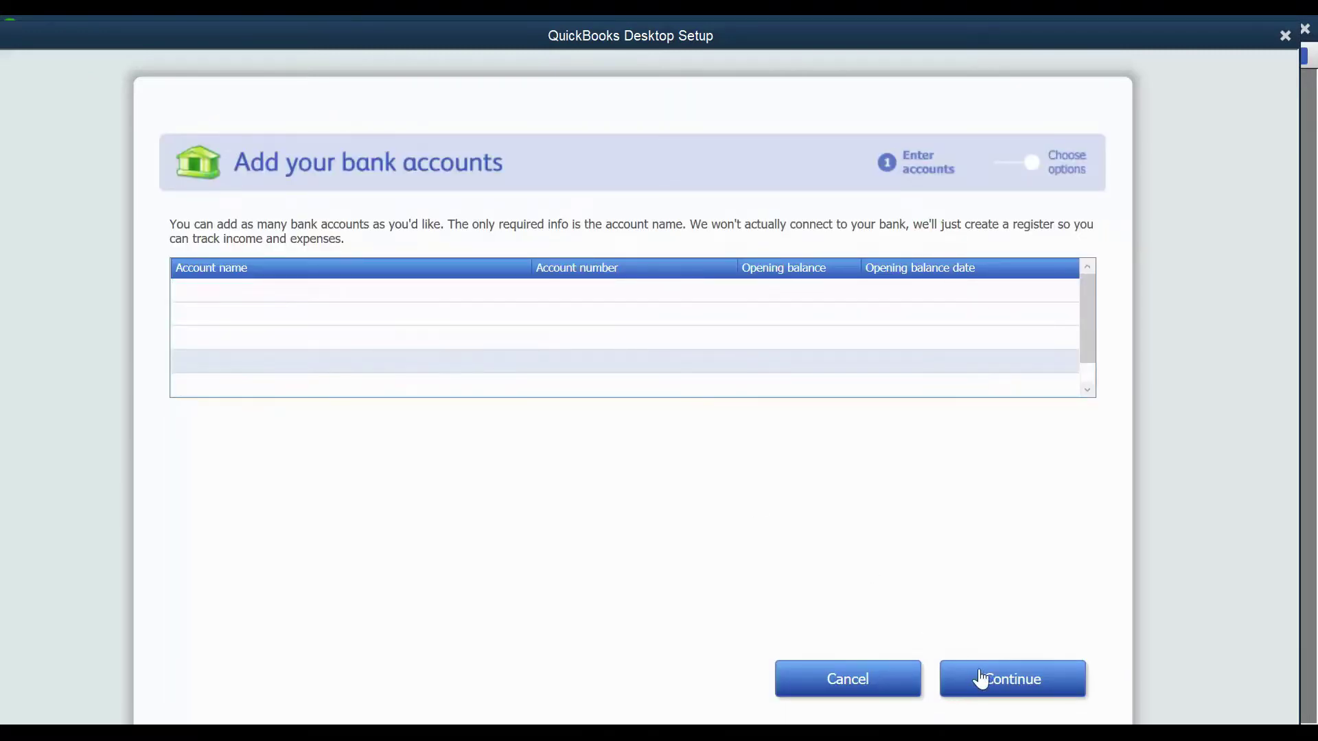
click(885, 681)
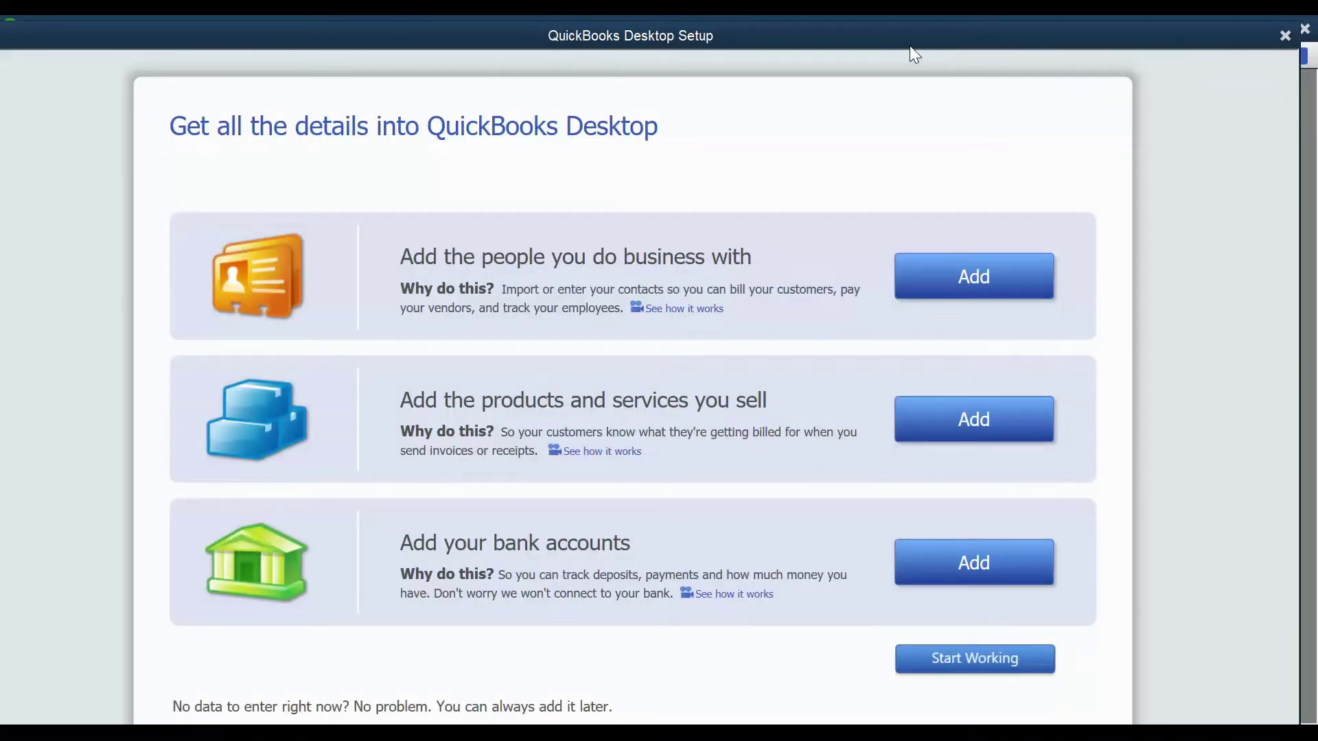
- Finish the setup to start working, and close the Accountant Center, New Feature Tour and Home windows
drag(898, 45, 830, 18)
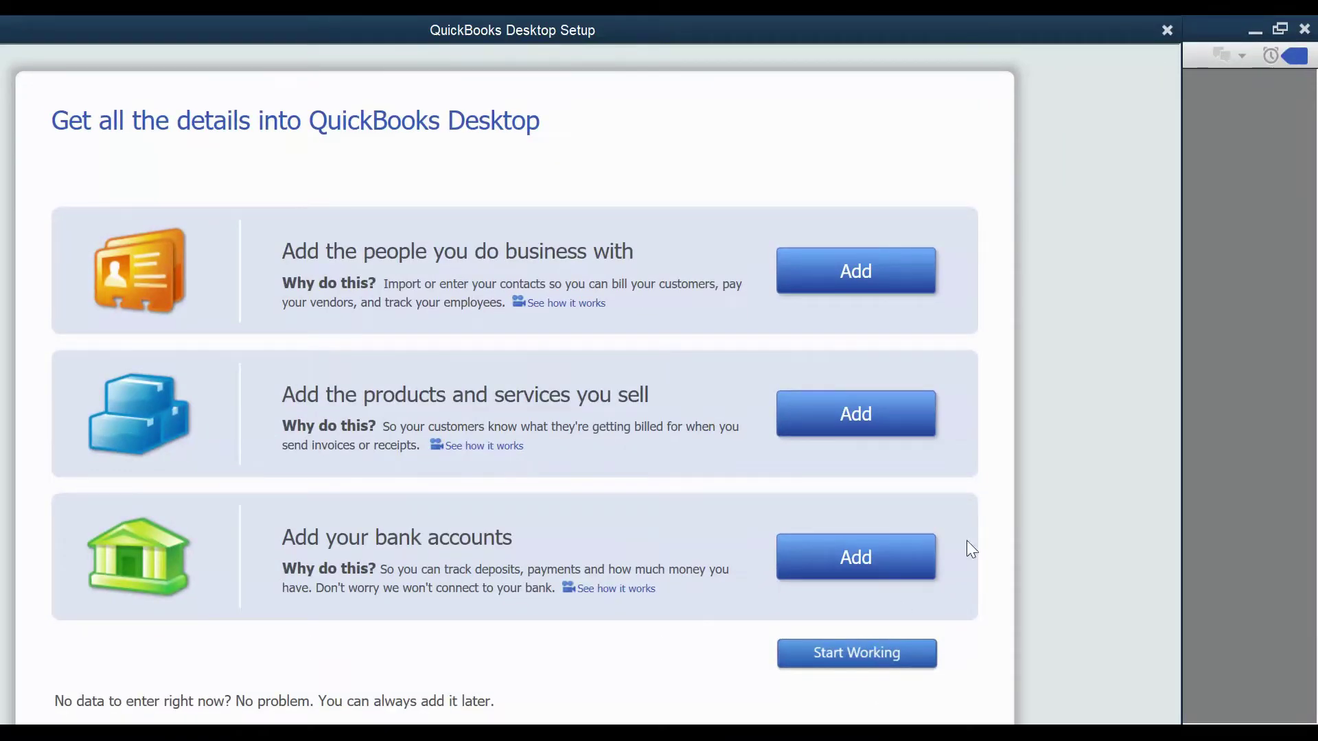
click(870, 666)
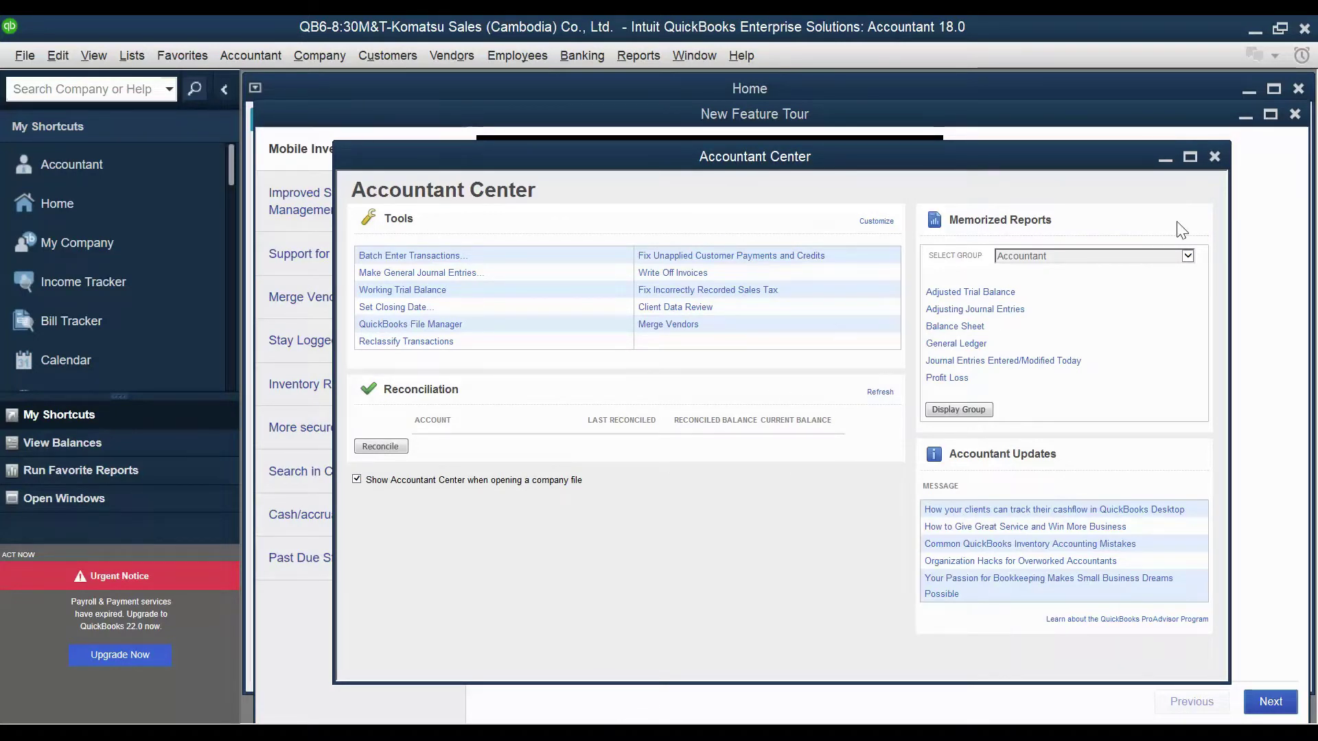
click(1214, 162)
click(1295, 114)
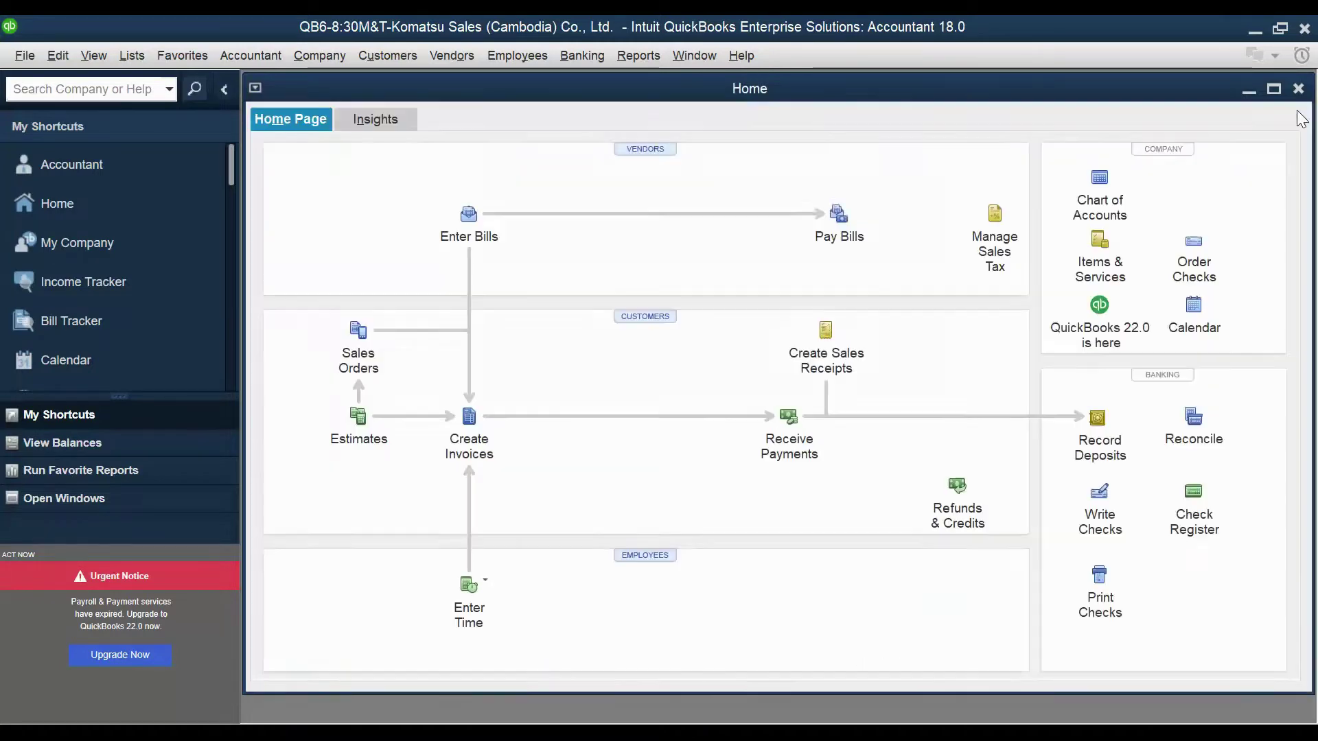
click(1298, 88)
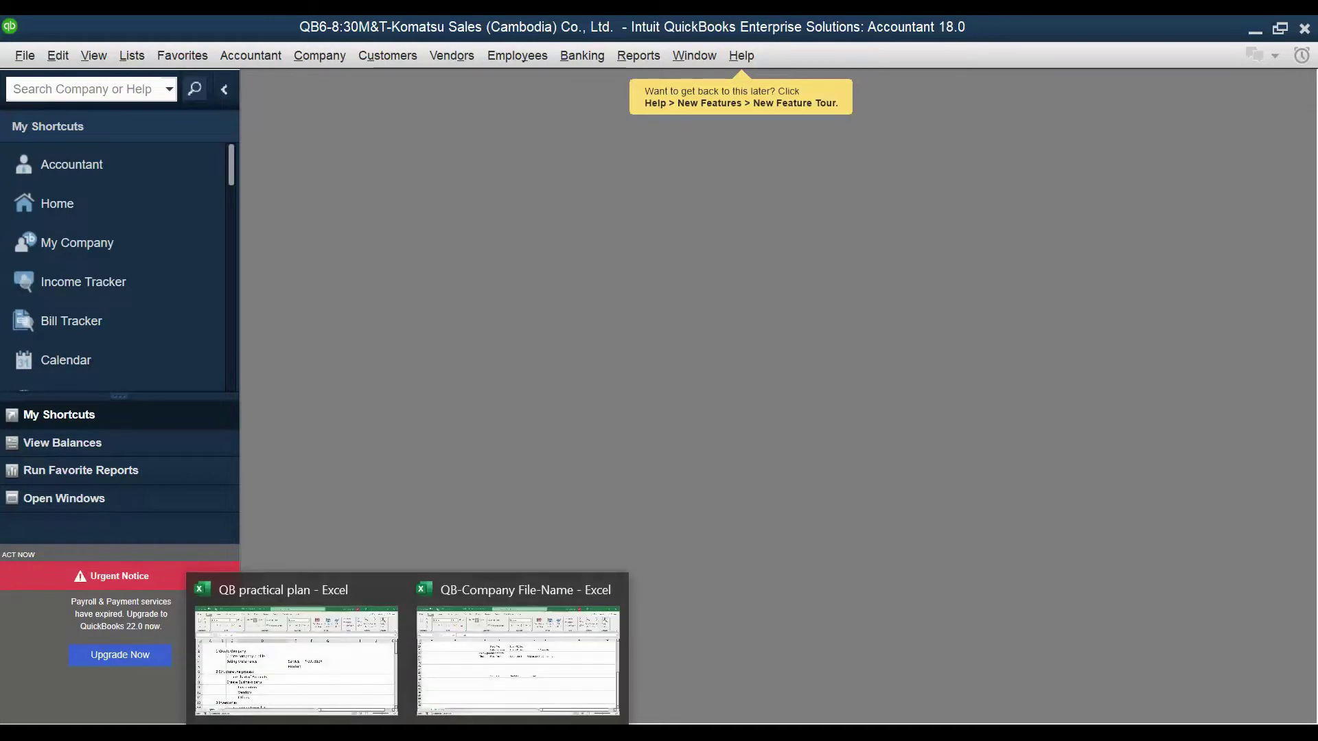
- Switch to the QB-Company File-Name workbook in Excel and clear the fiscal year and estimate notes in C20:I29
click(550, 645)
scroll(383, 492, up, 4)
drag(371, 470, 912, 539)
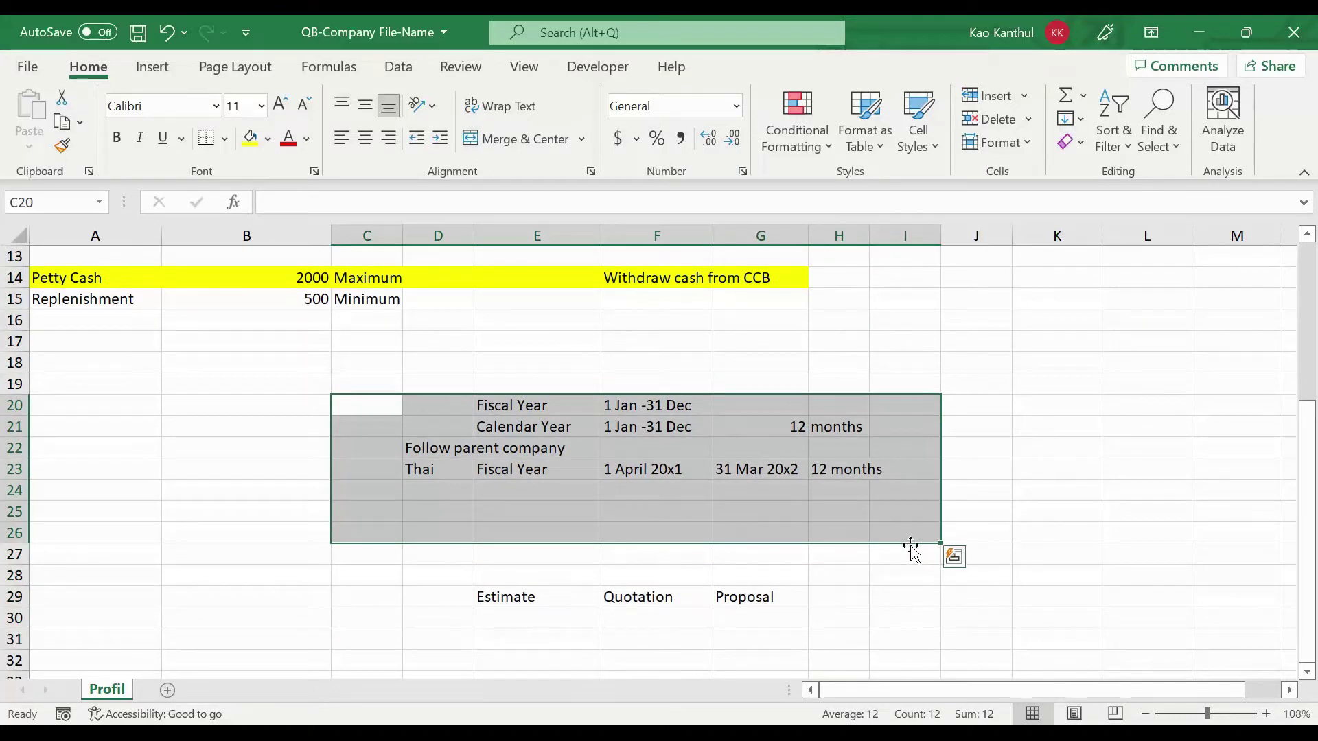
key(shift+Down)
key(shift+Down)
key(shift+Down)
key(Delete)
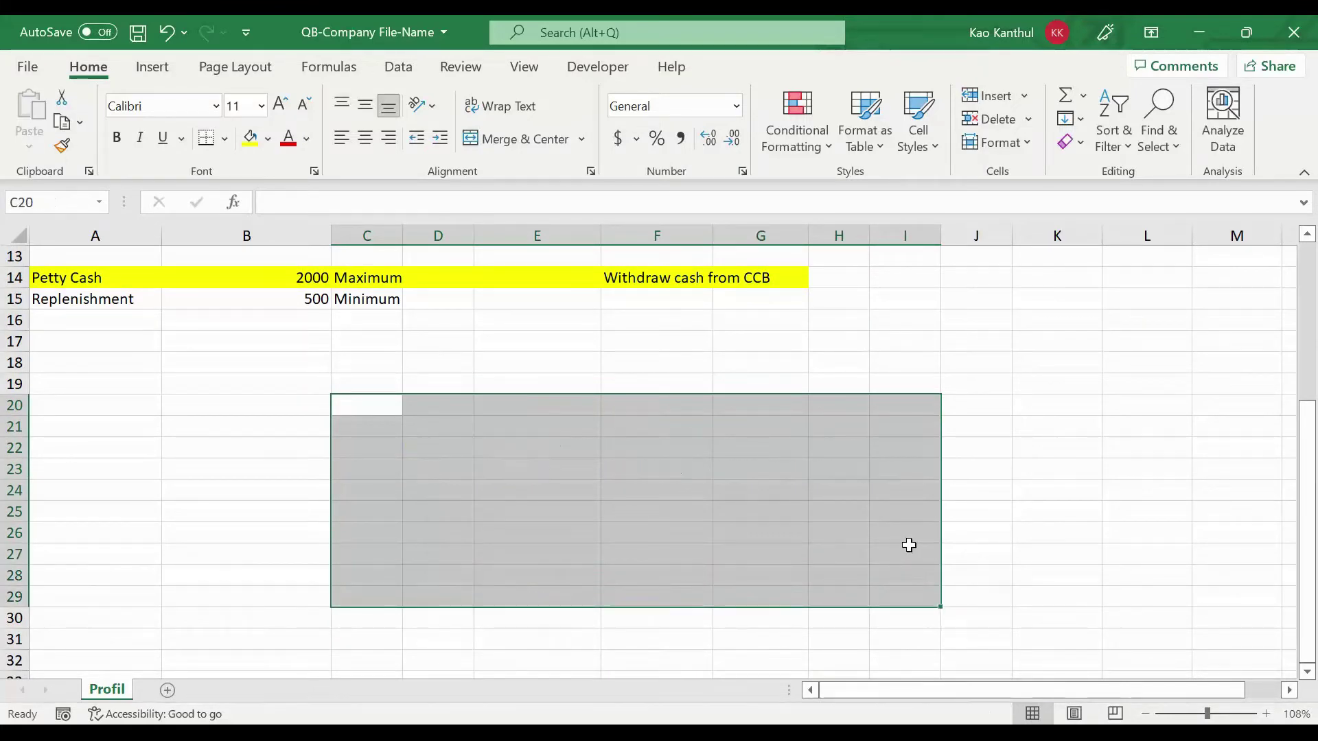
scroll(742, 494, up, 4)
click(336, 360)
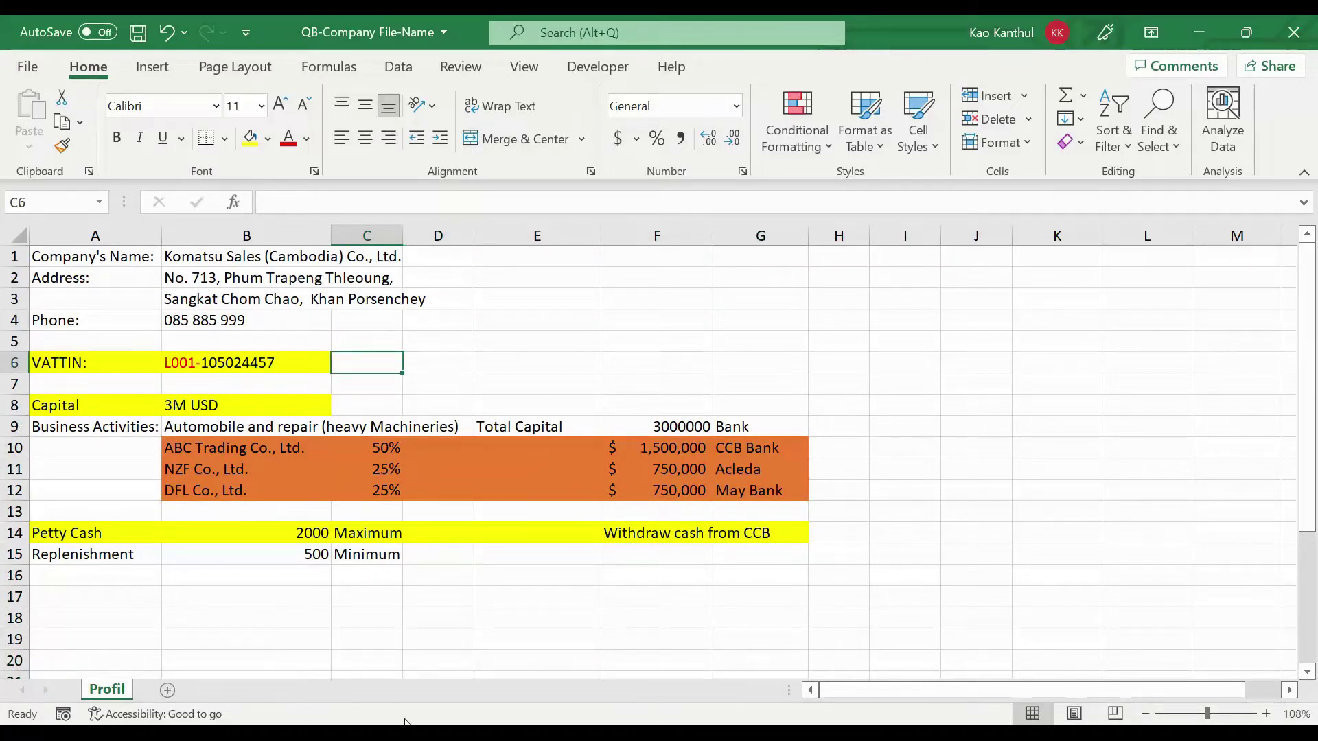
- Switch back to QuickBooks, examine the account names and types in the Chart of Accounts, and close it
key(alt+Tab)
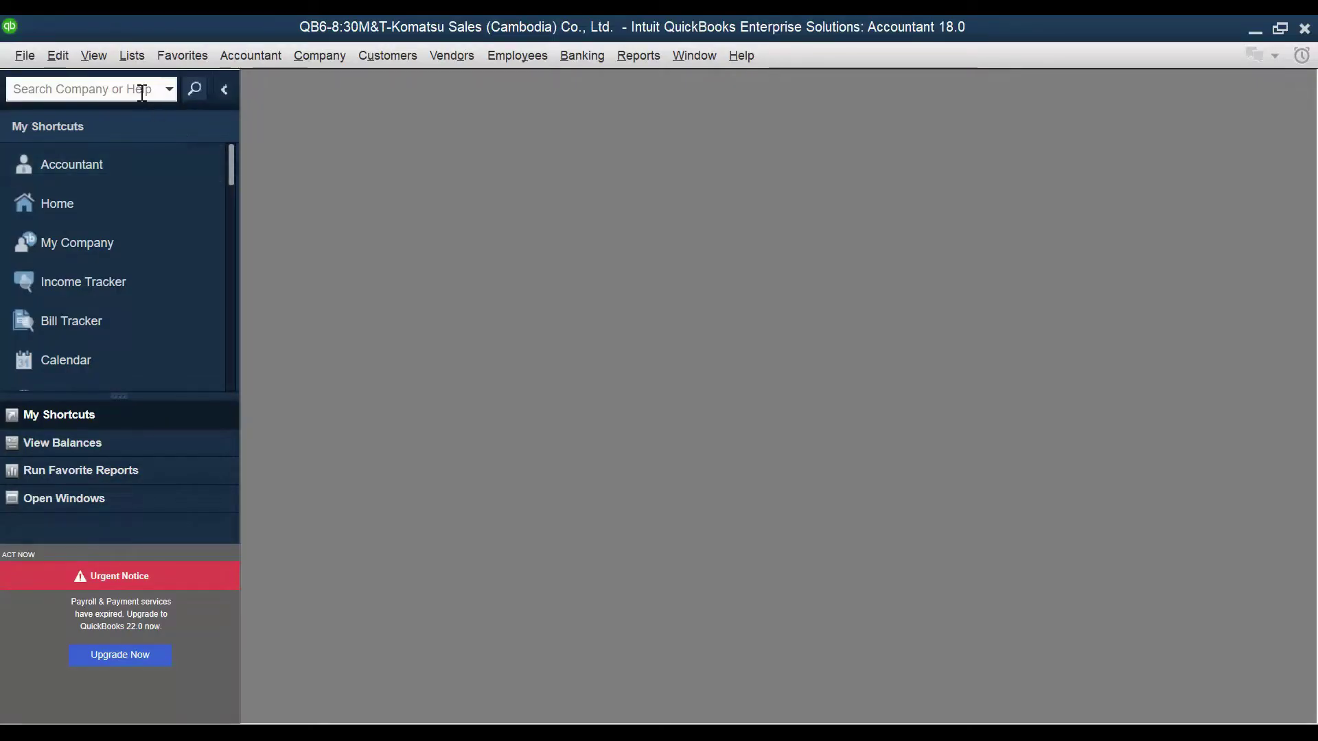
click(137, 56)
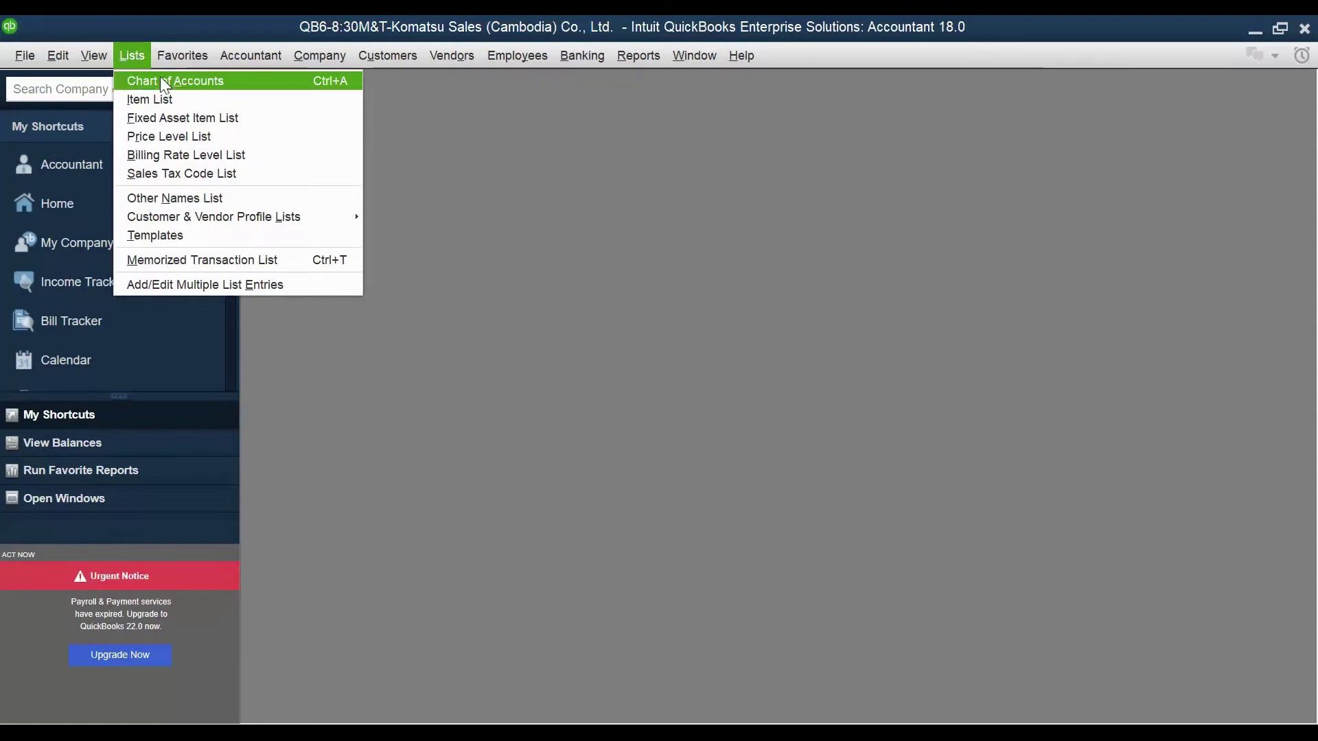
click(159, 78)
click(694, 144)
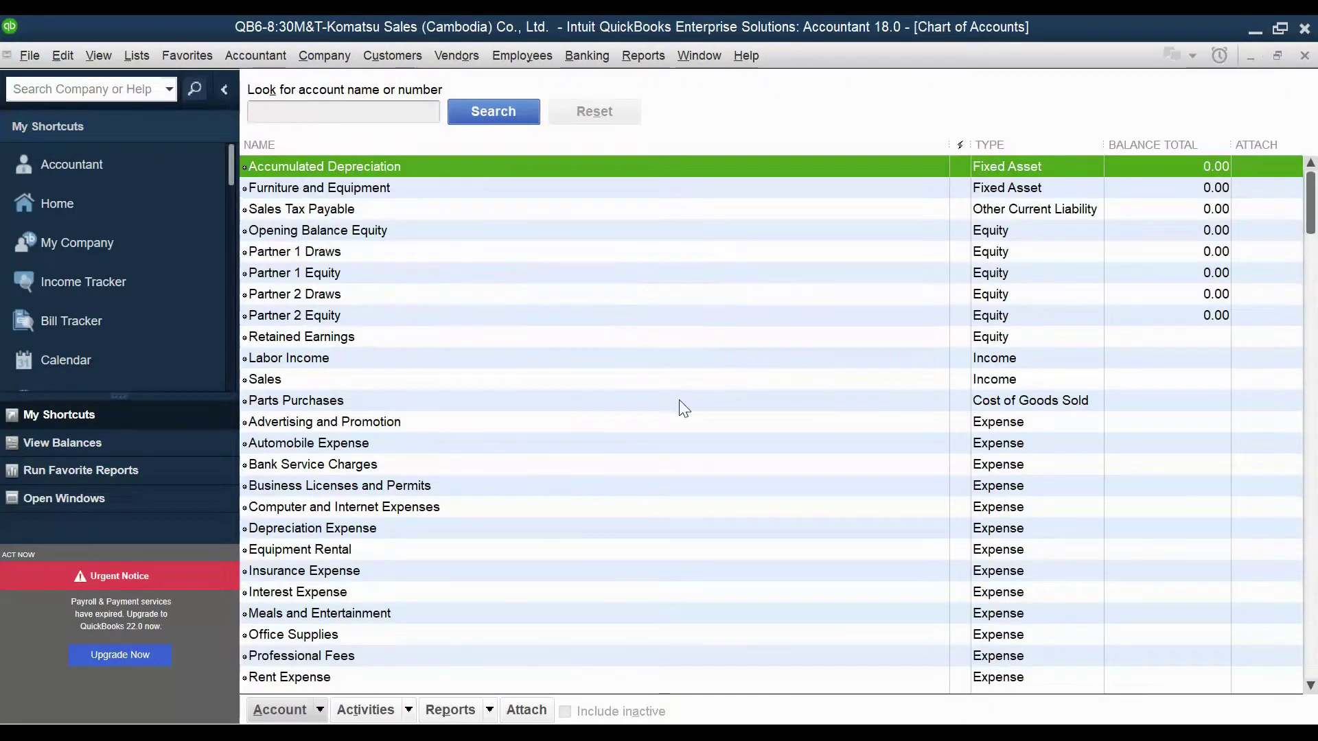
scroll(677, 406, down, 2)
scroll(815, 398, up, 3)
click(567, 440)
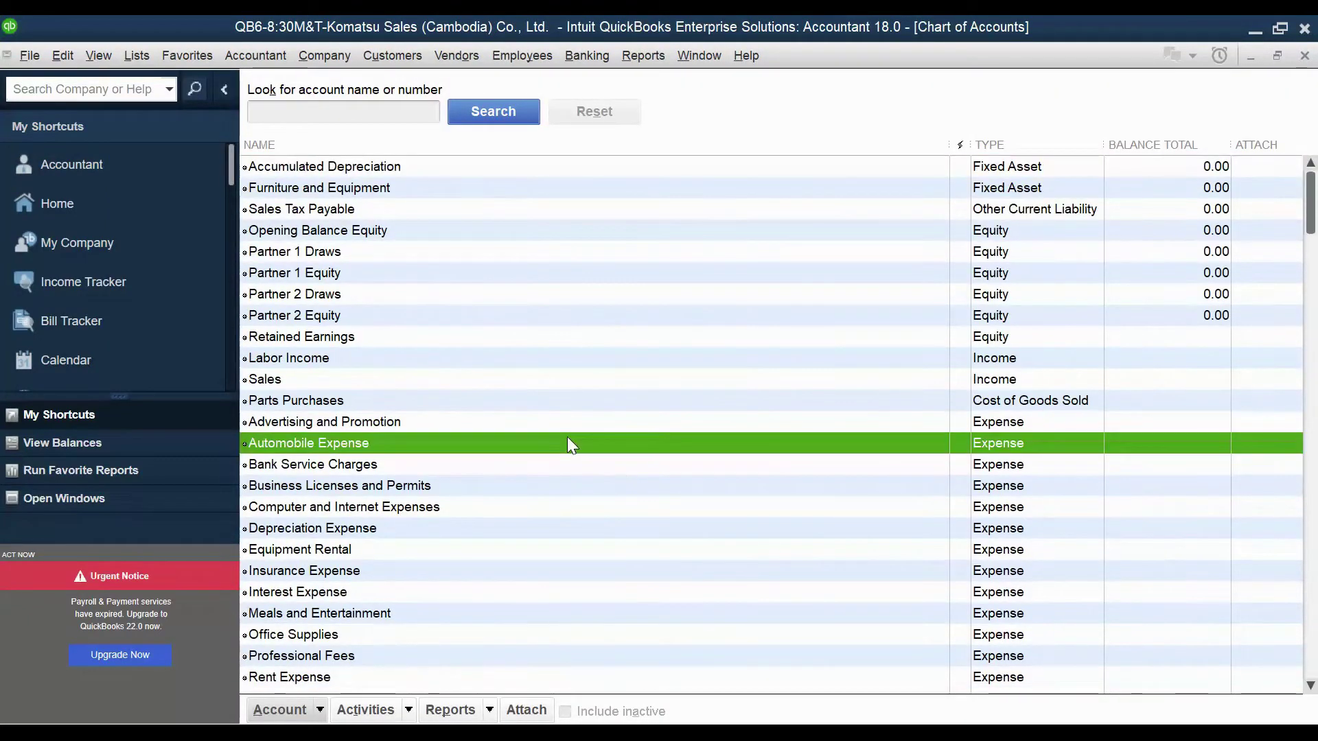
click(537, 311)
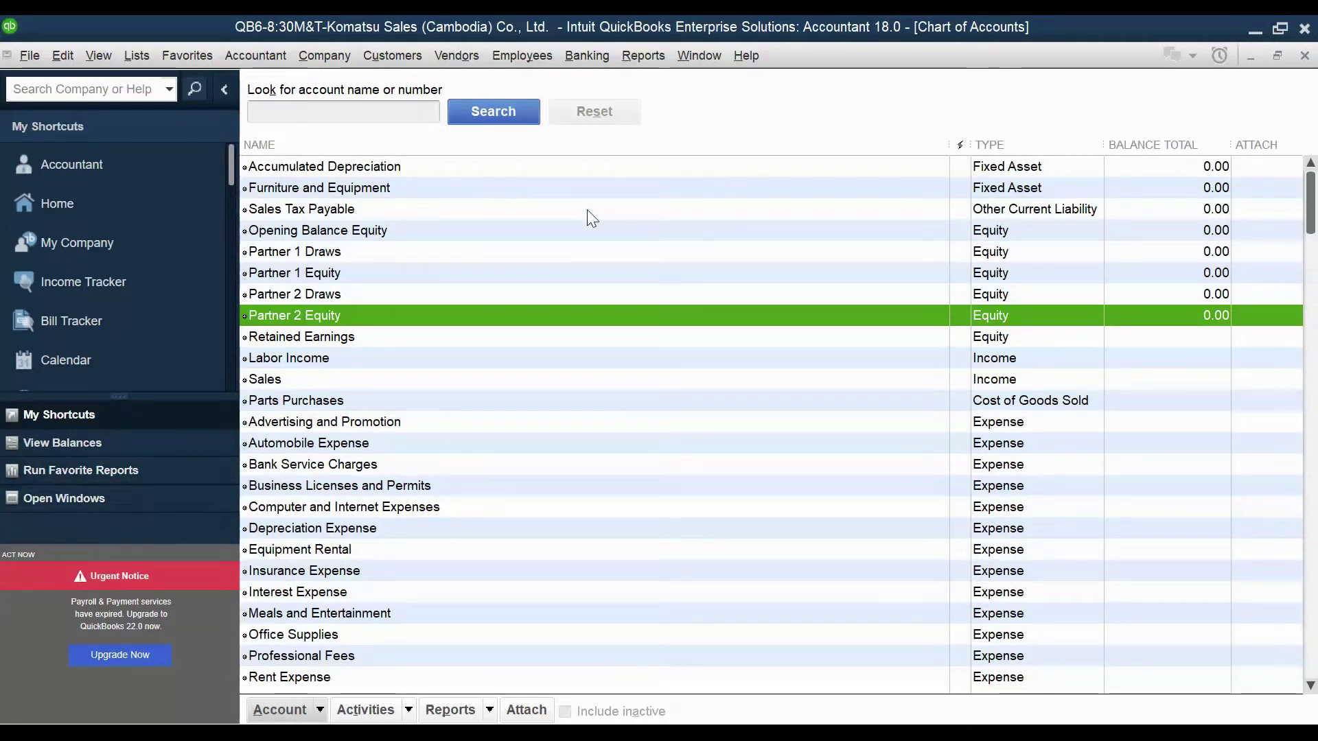
click(502, 185)
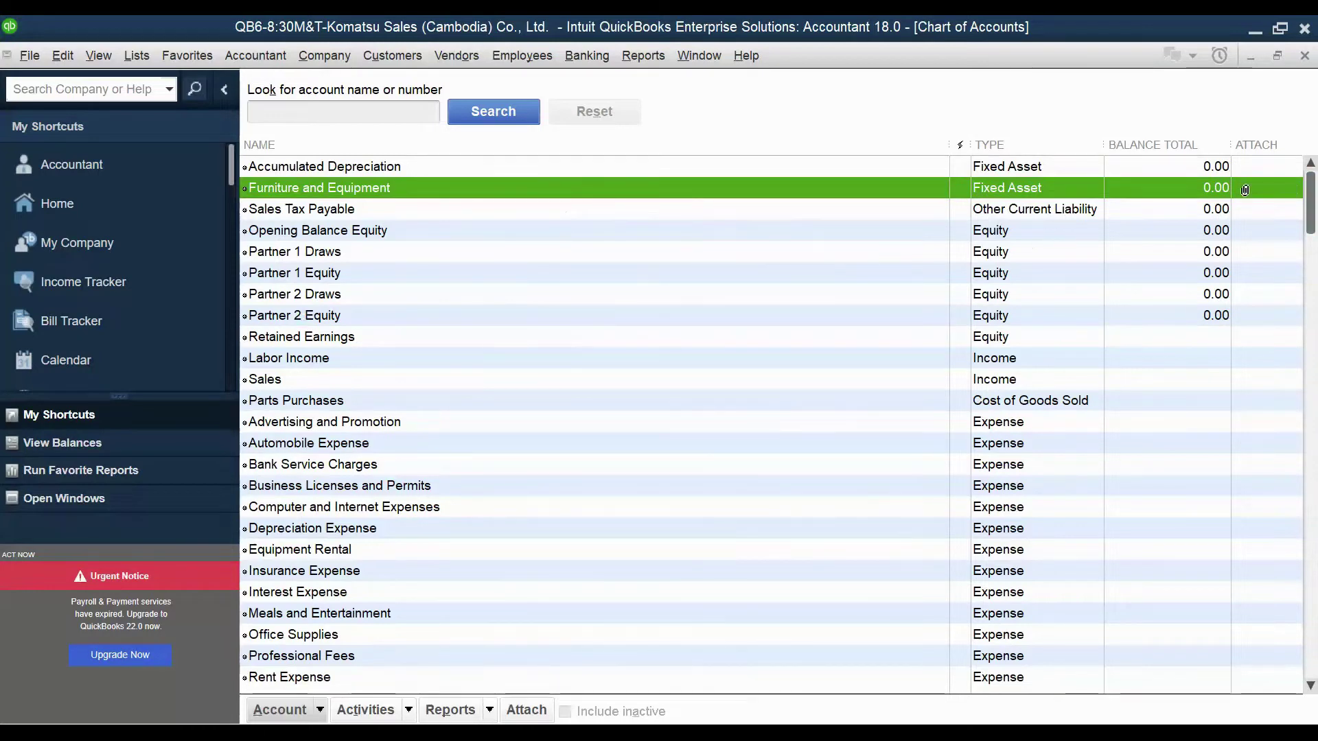
click(1305, 55)
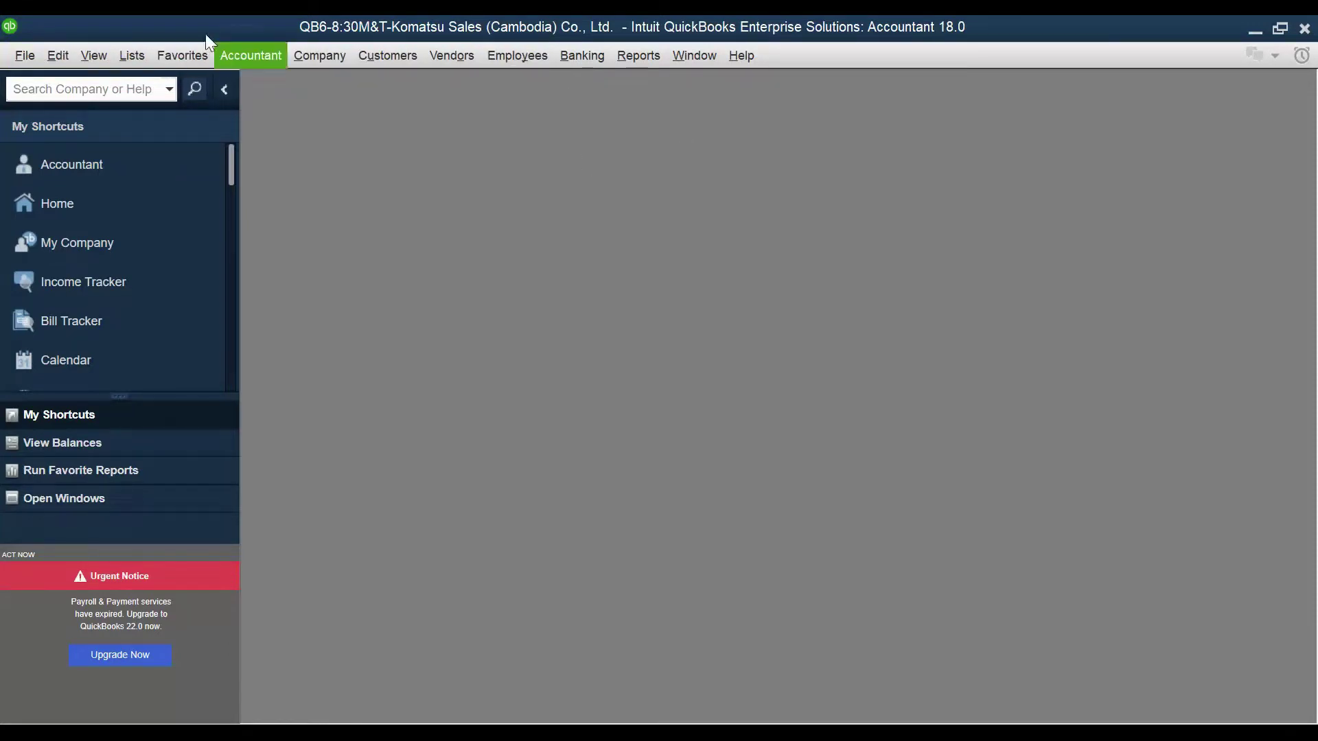
- Open the Open or Restore Company wizard and compare the company file and backup copy options, leaving the company file option selected
click(31, 53)
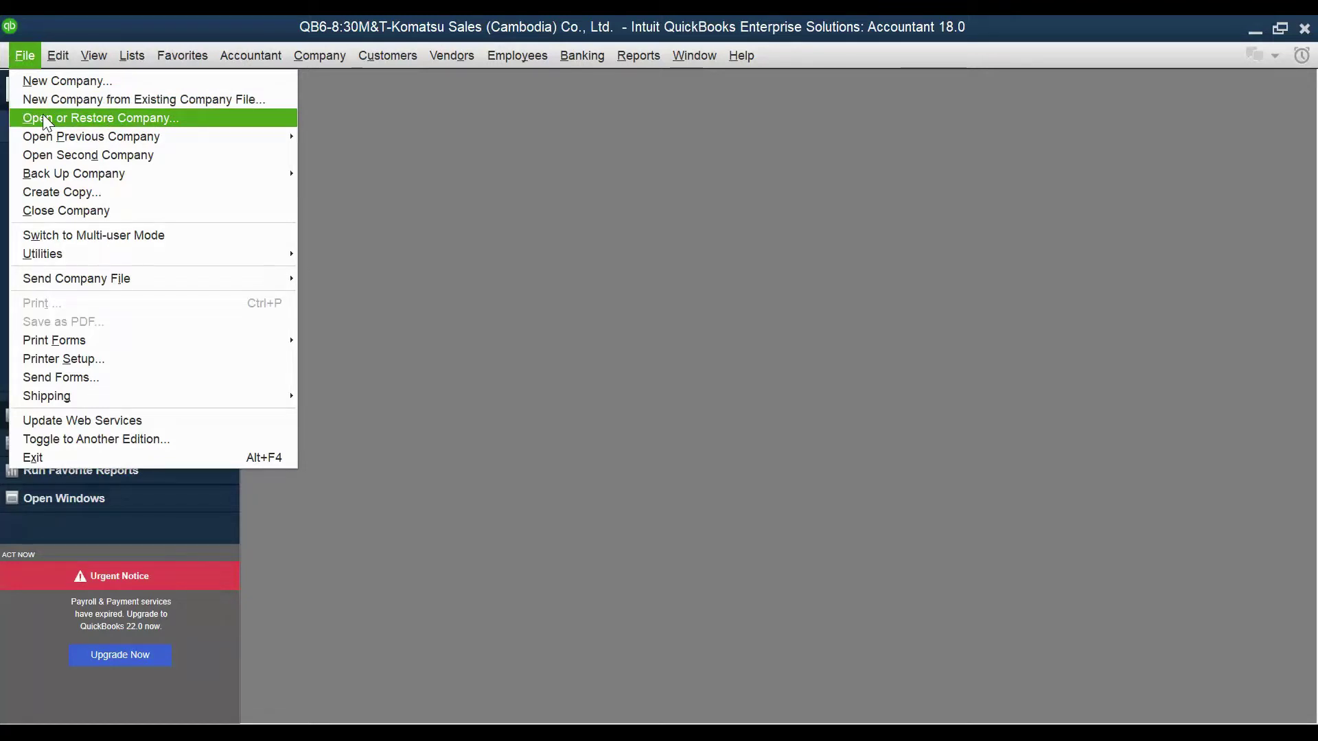
click(42, 114)
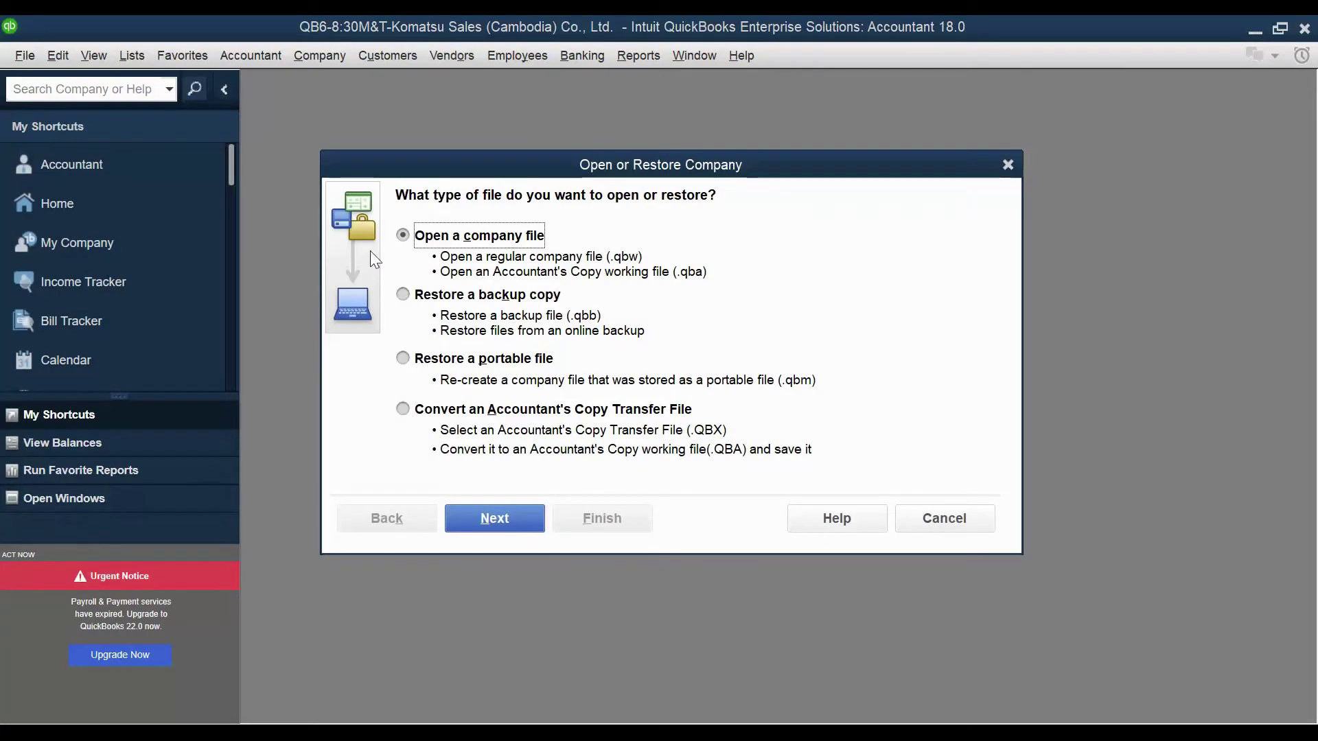
drag(549, 178, 470, 93)
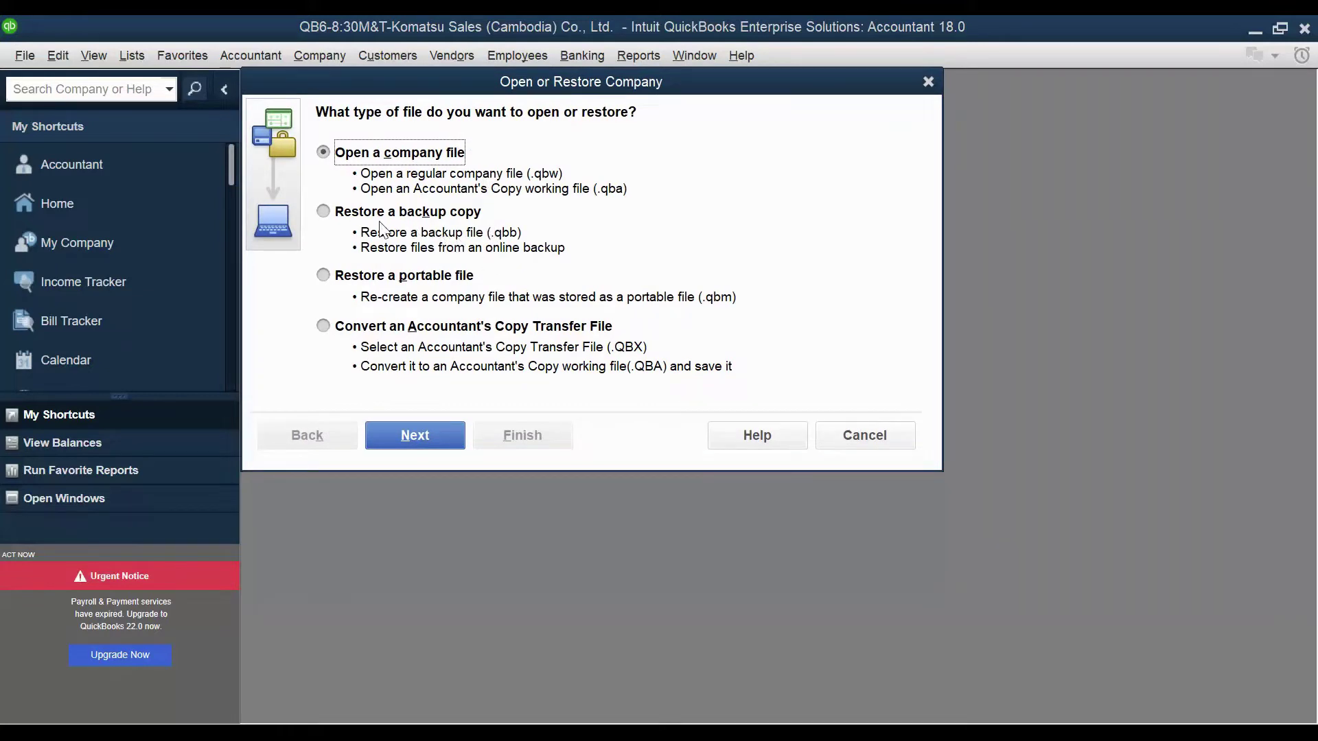
click(339, 219)
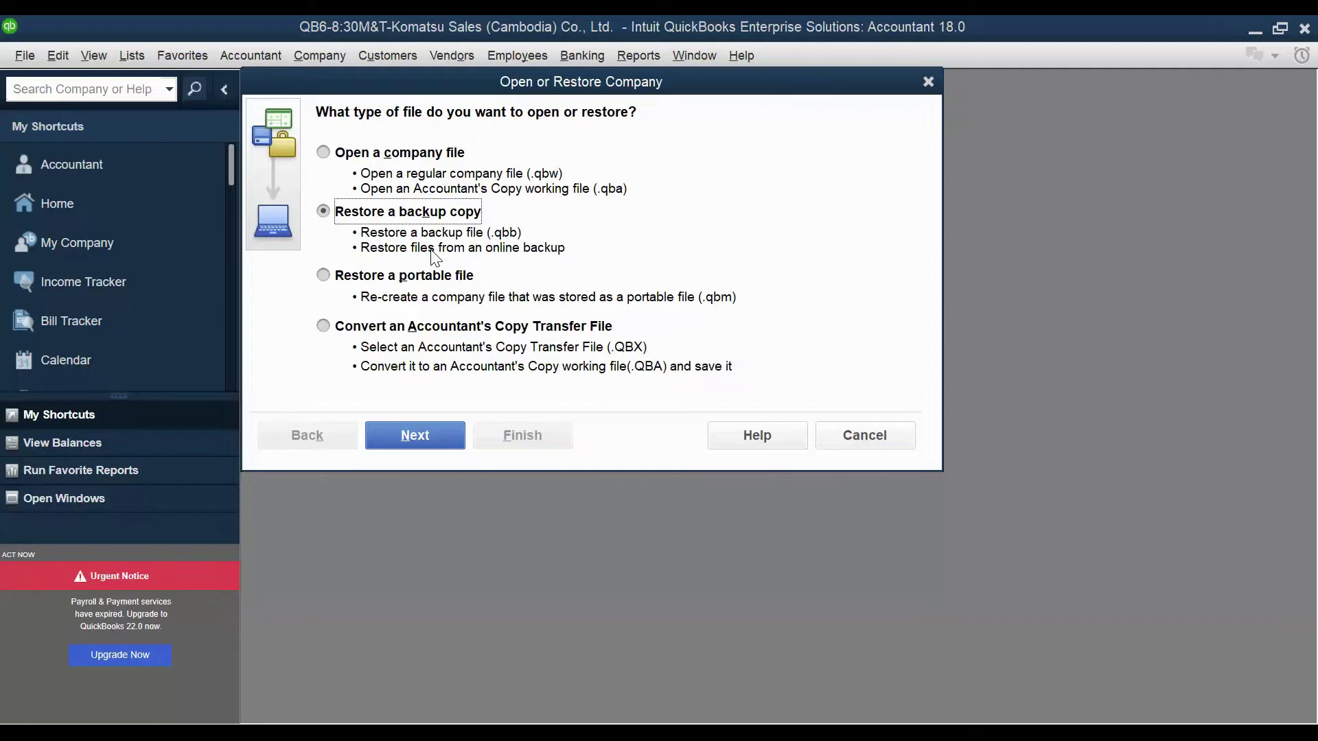
click(374, 154)
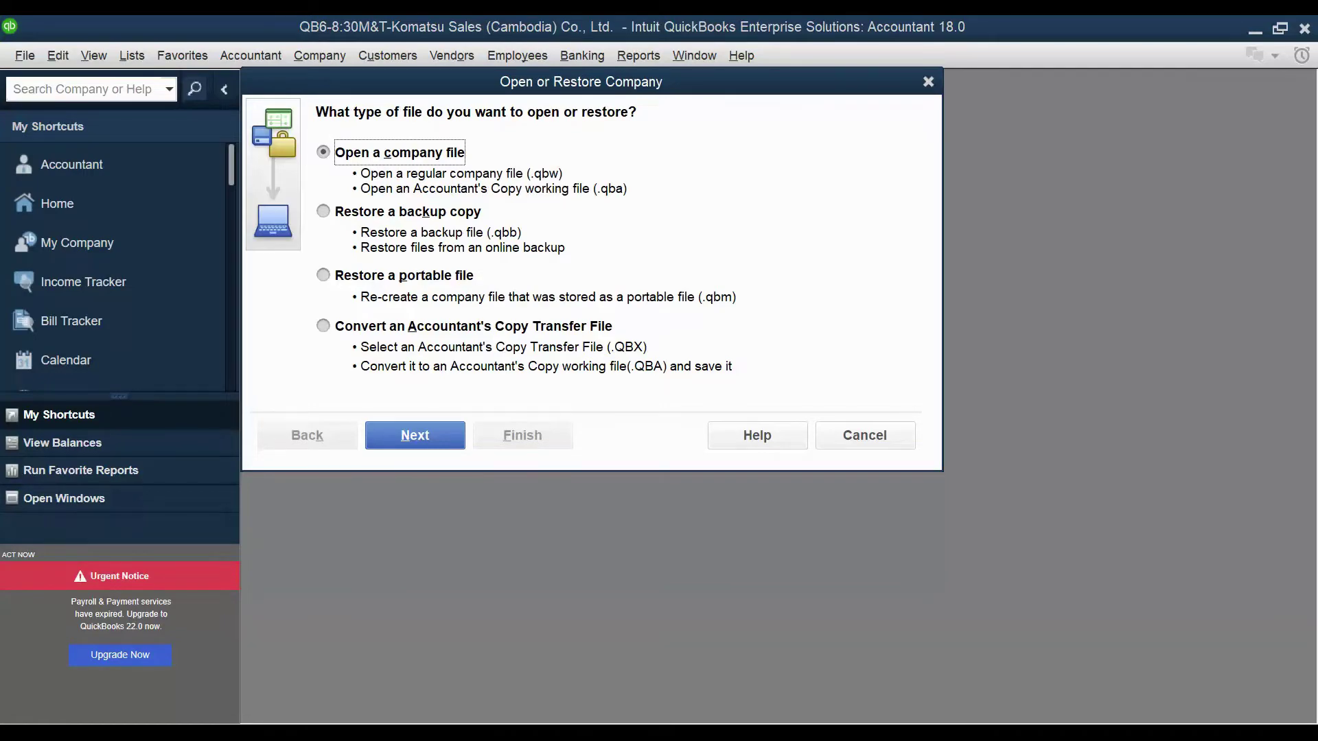
- Switch to the QB6-8PM M&T090522 folder in File Explorer, widen the Name column to read the full file names, and return to QuickBooks
key(alt+Tab)
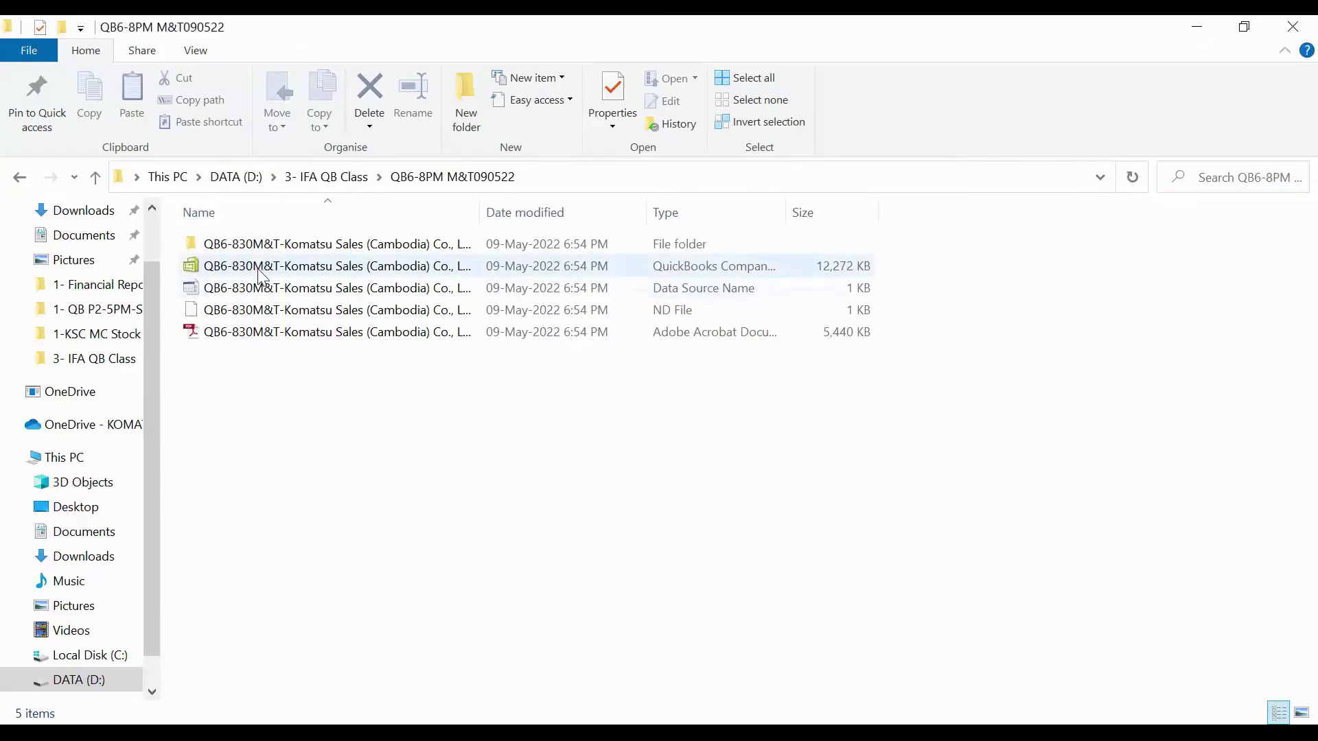
drag(480, 212, 634, 214)
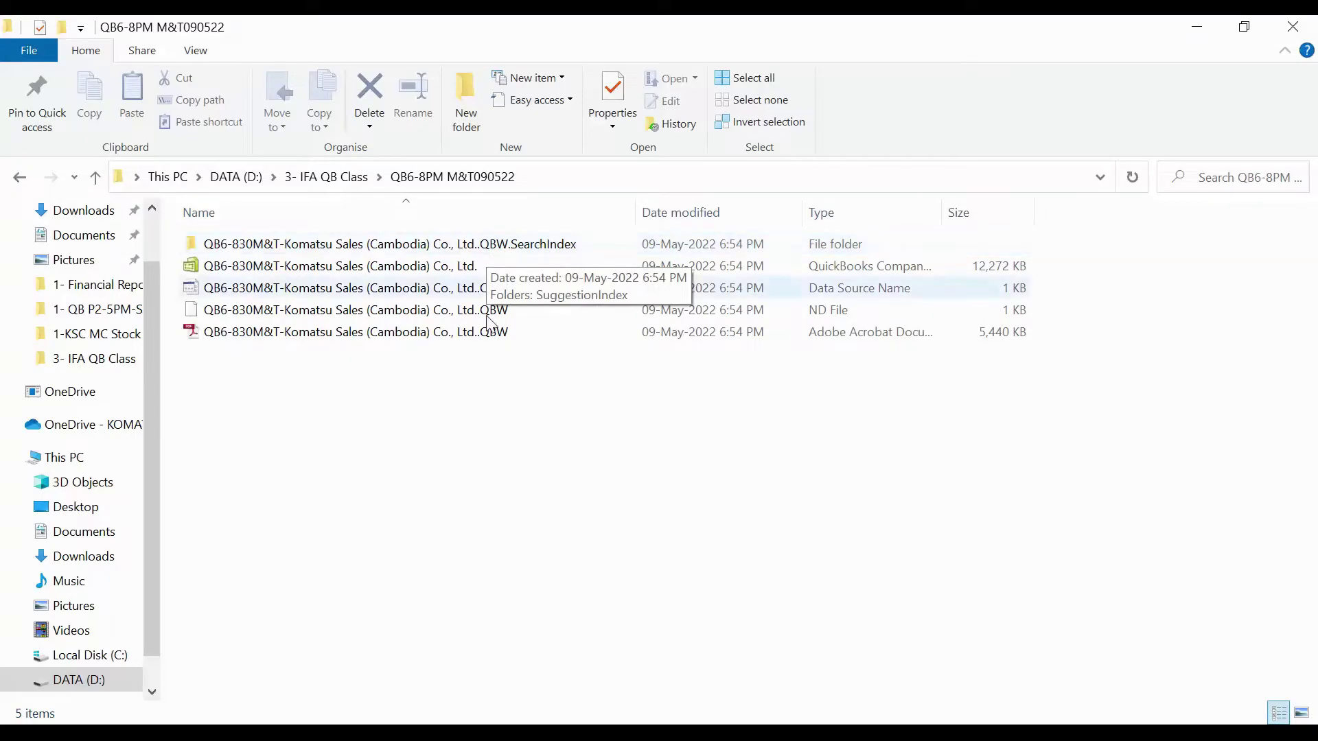
click(450, 723)
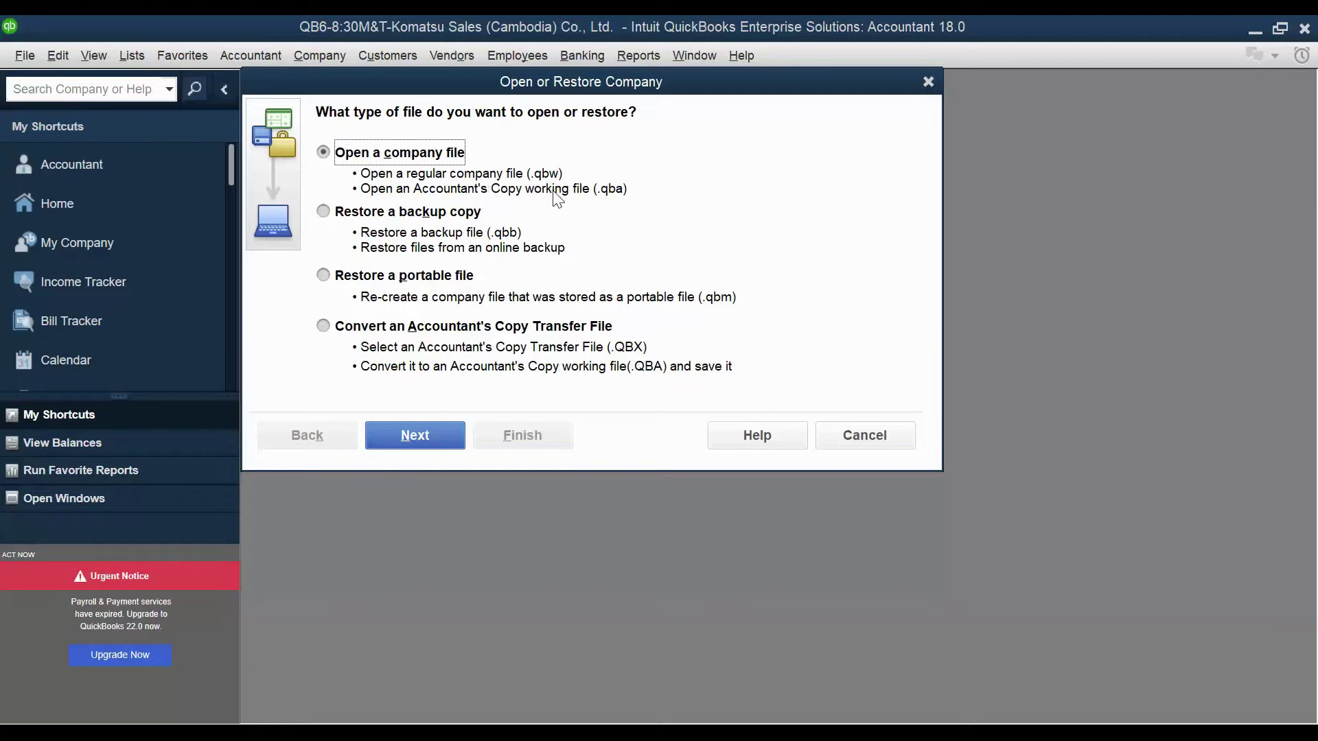
- View the options for restoring a backup copy and a portable file, and cancel the Open or Restore Company wizard
click(336, 216)
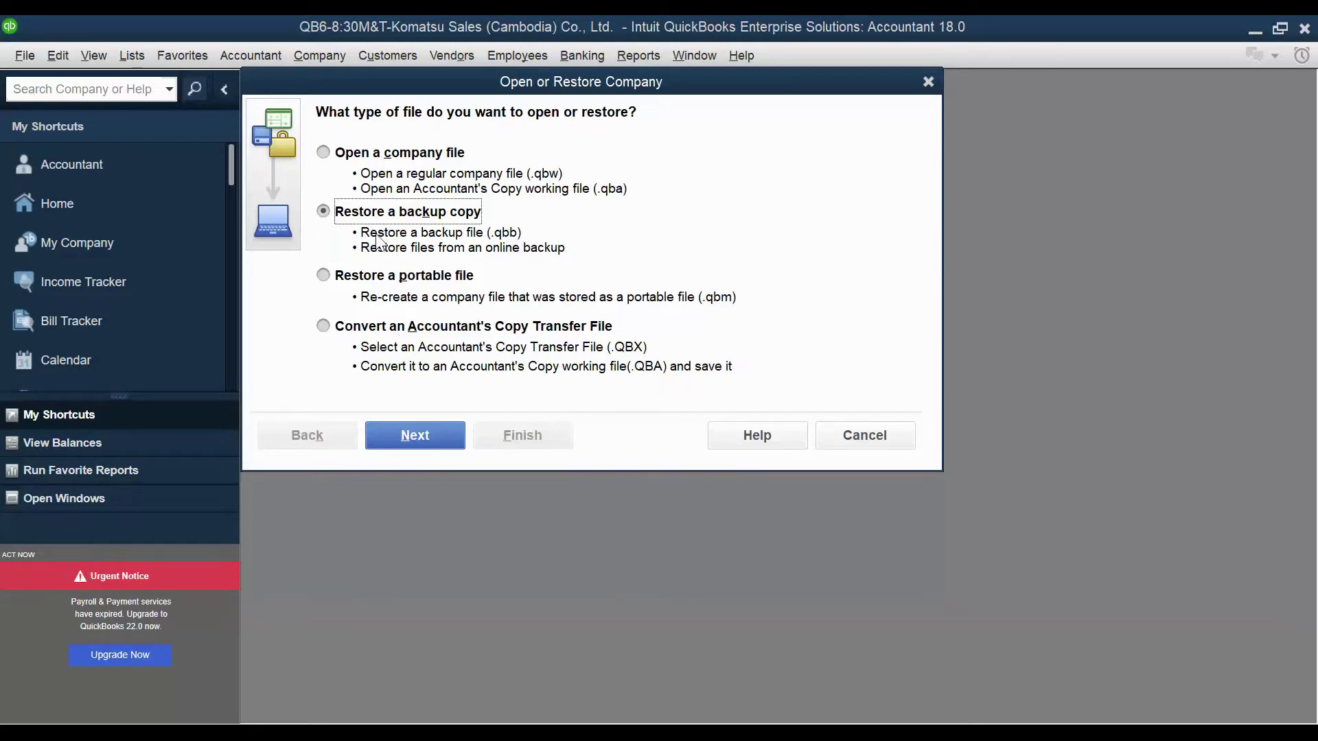
click(338, 278)
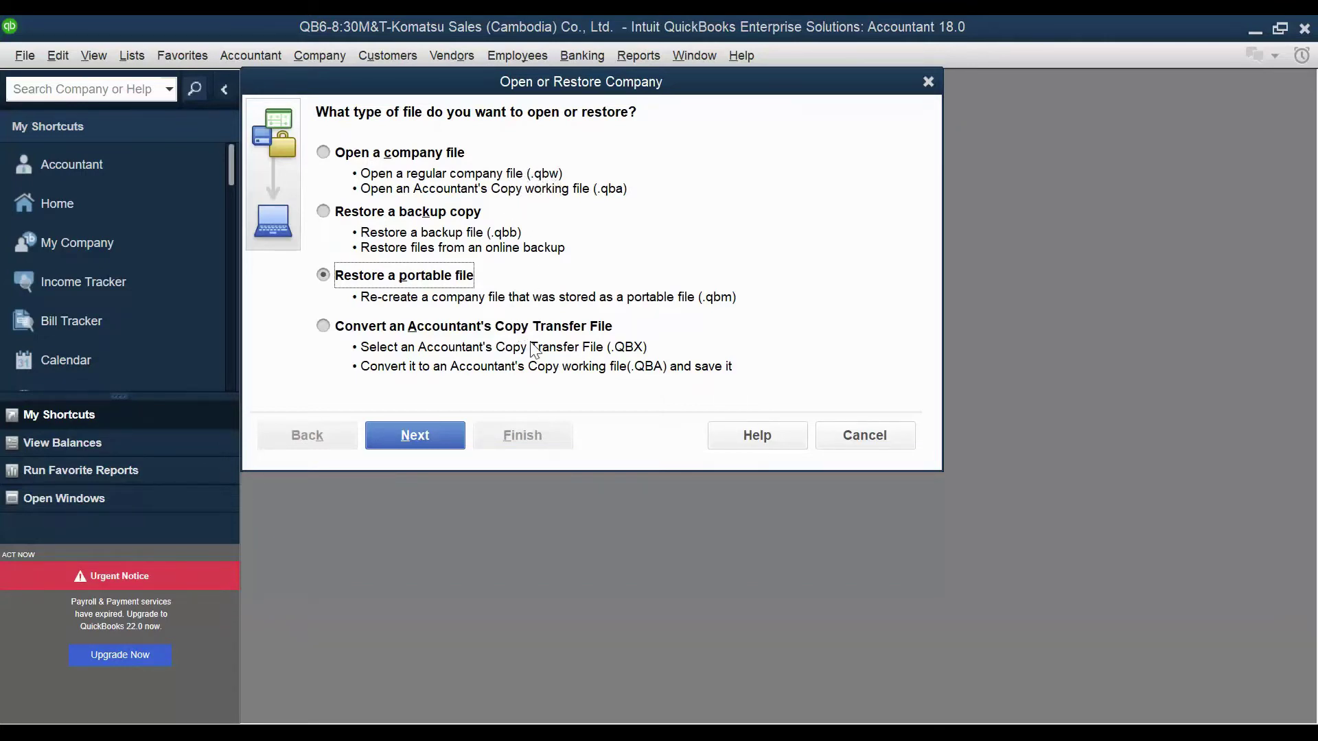
click(831, 442)
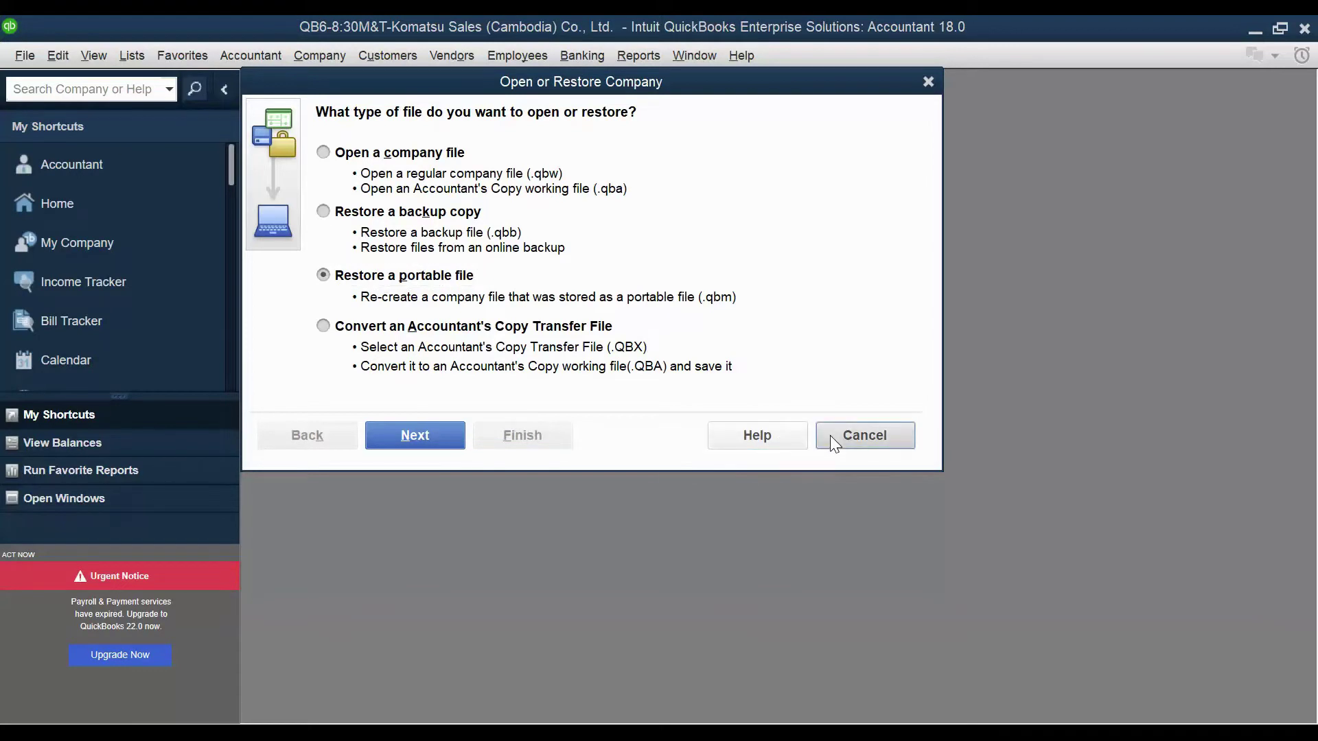
- Open a secondary QuickBooks window for a second company, dismiss its introductory message, and bring that window to the front
click(24, 58)
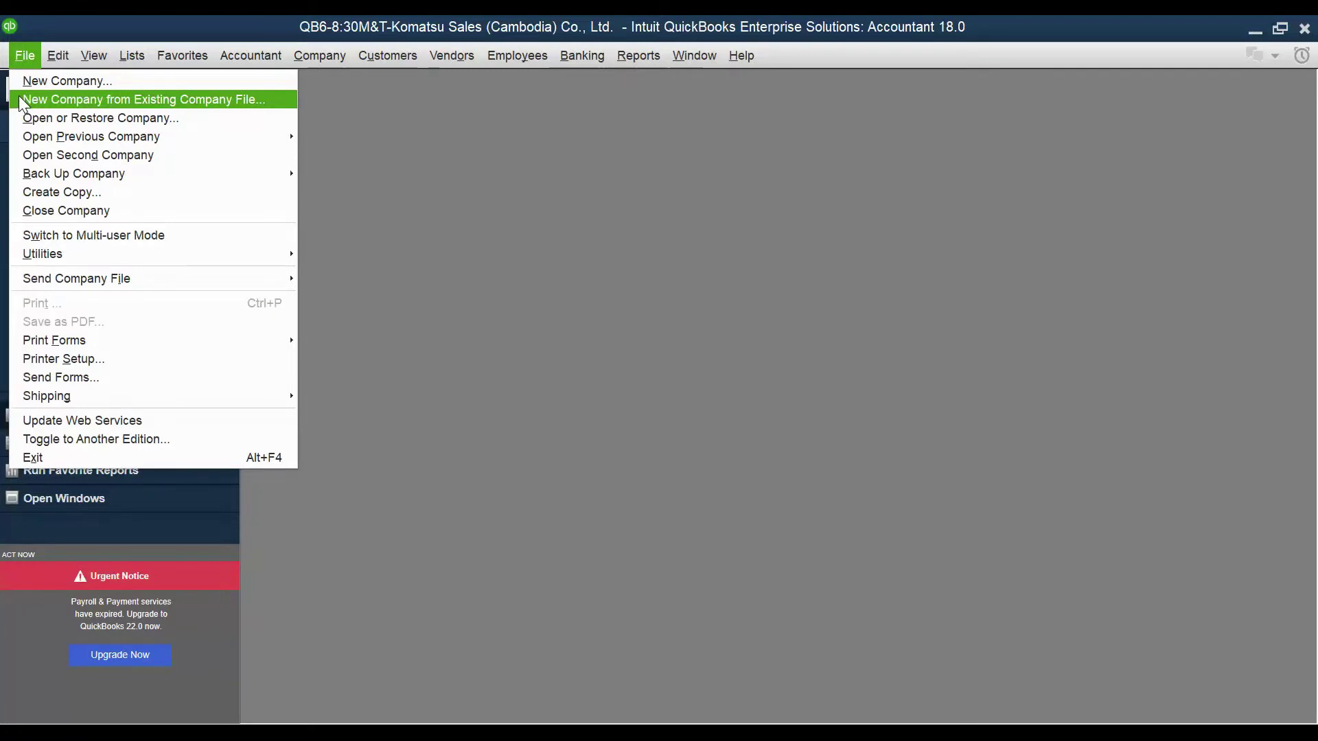
mouse_move(52, 137)
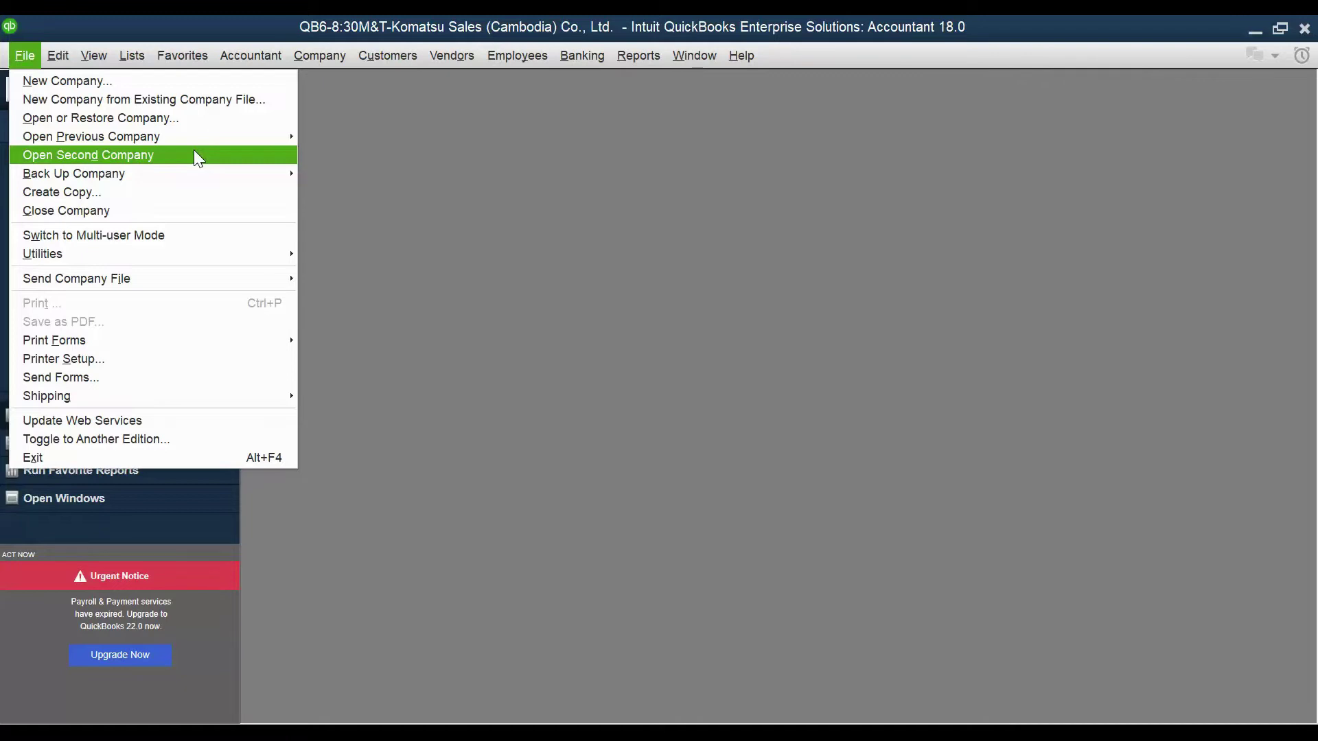
mouse_move(319, 55)
mouse_move(25, 55)
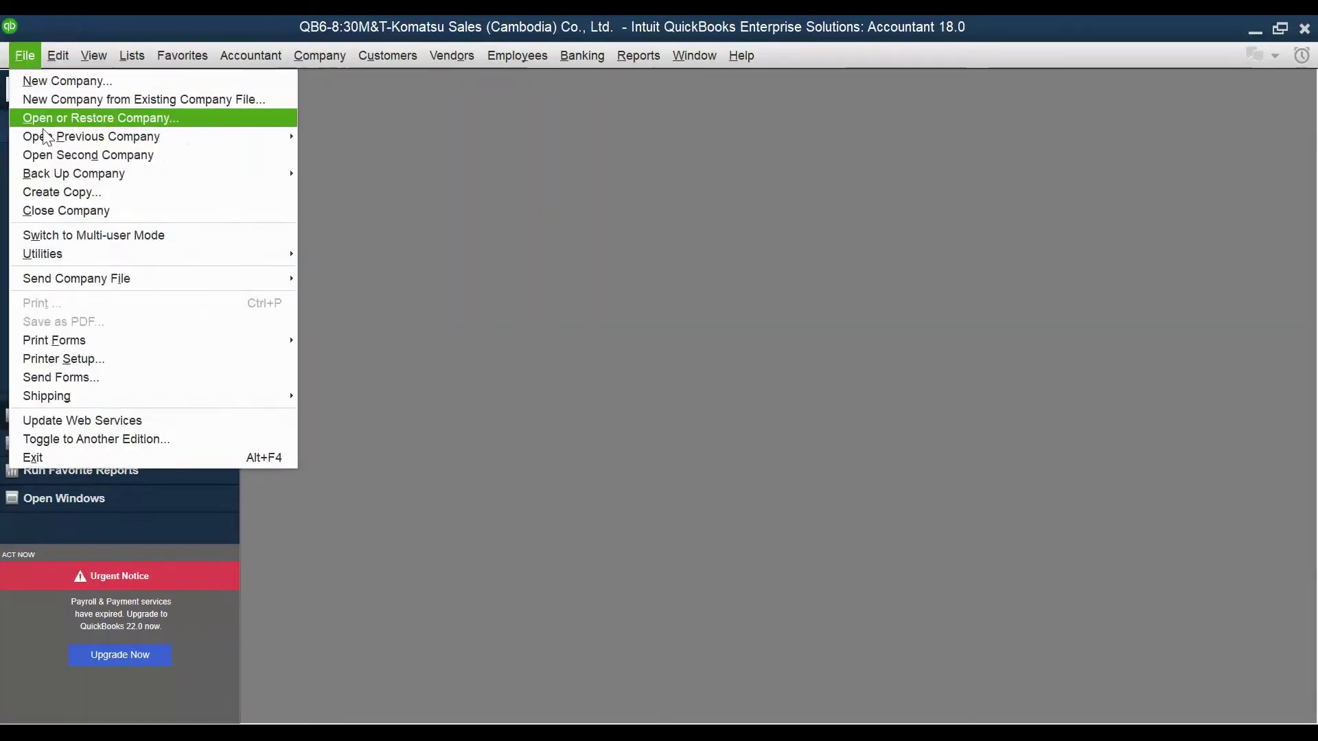
click(54, 155)
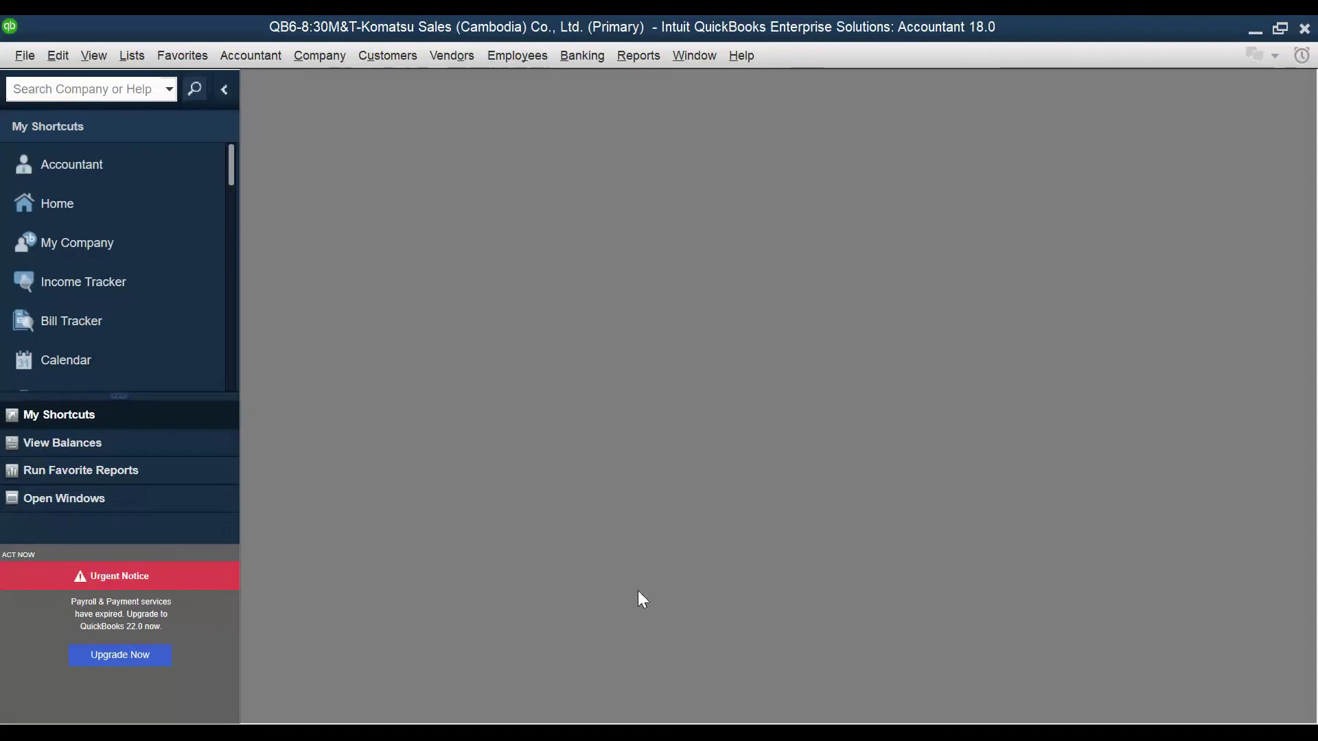
click(521, 663)
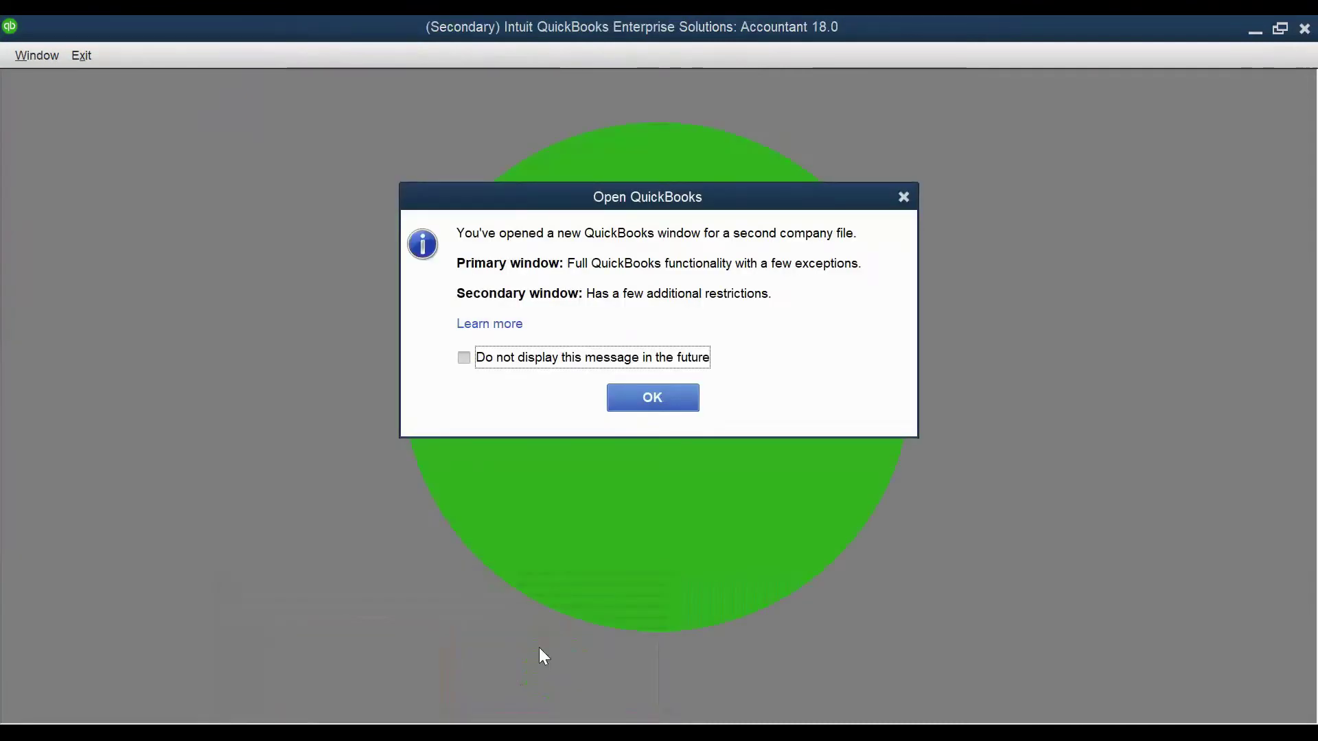
click(648, 400)
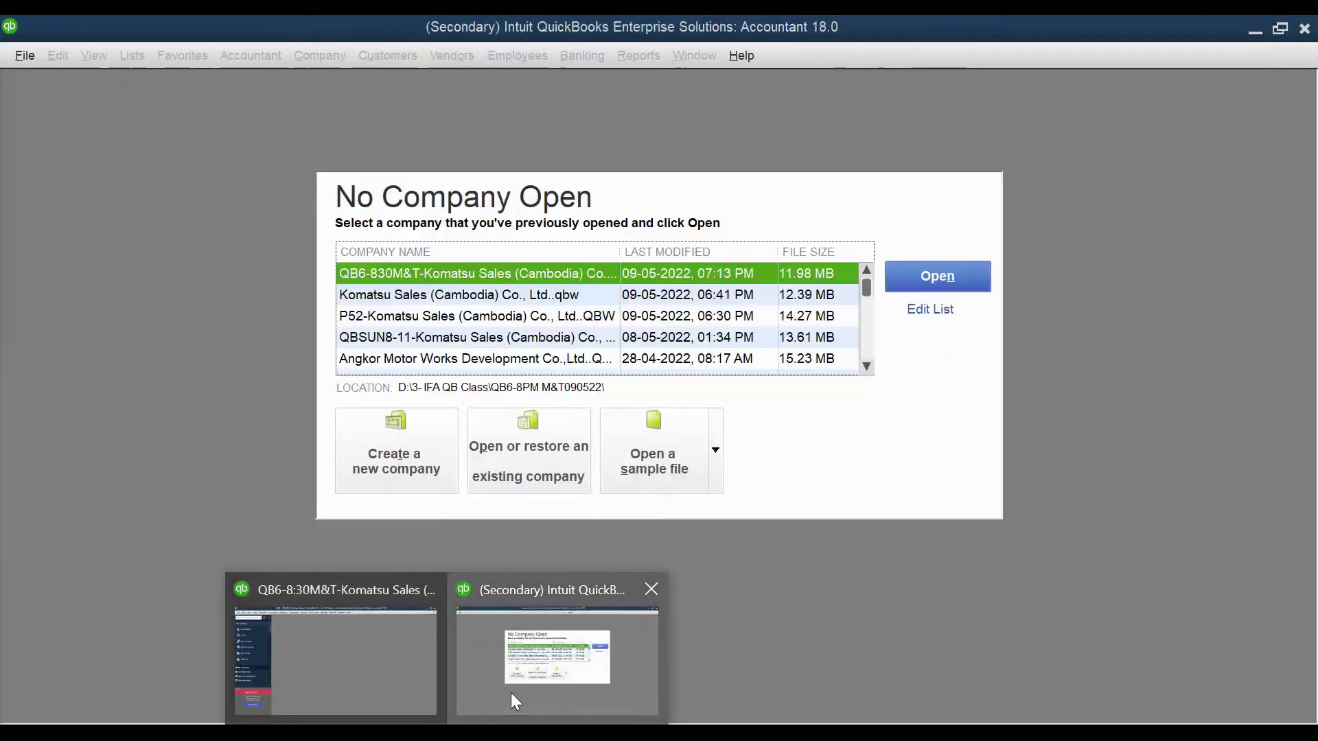
click(511, 693)
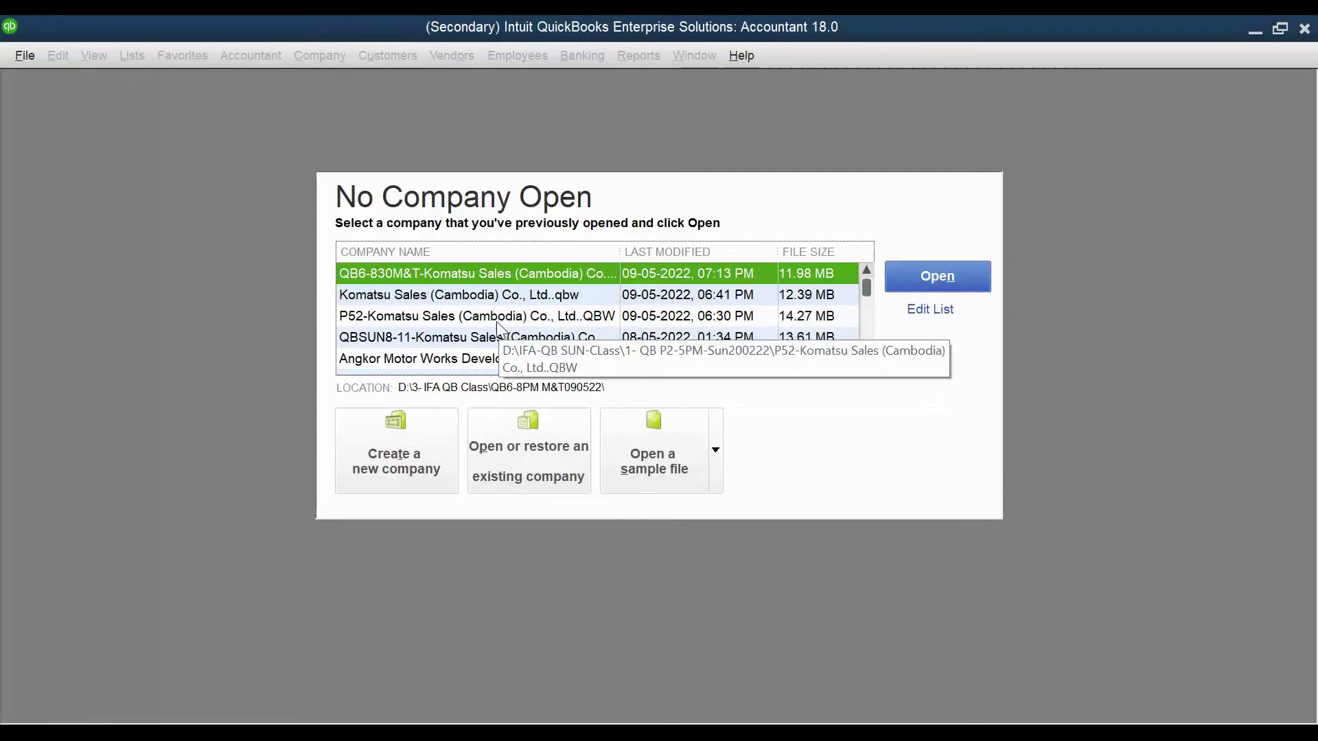
- Open the Manufacturing Co., Ltd..QBW company file in the secondary window and log in with the administrator password
scroll(501, 329, down, 3)
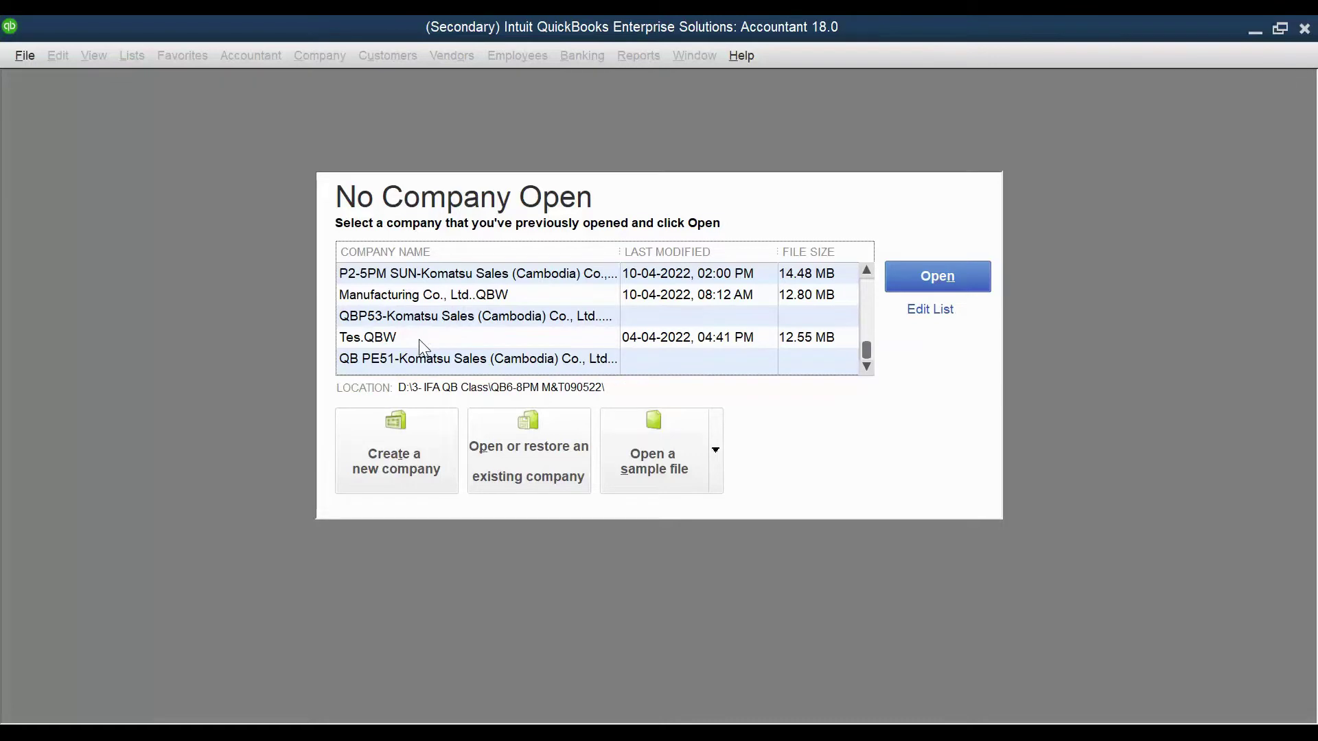
click(436, 295)
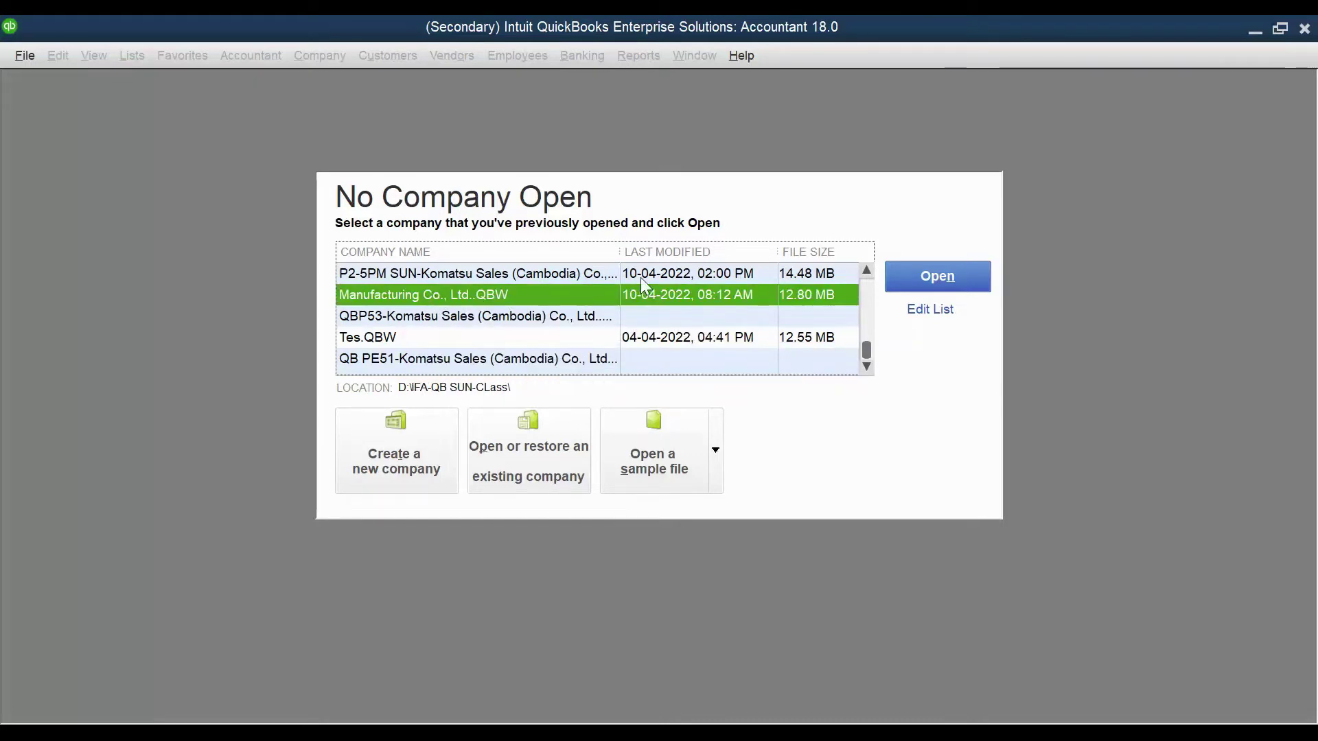
click(923, 269)
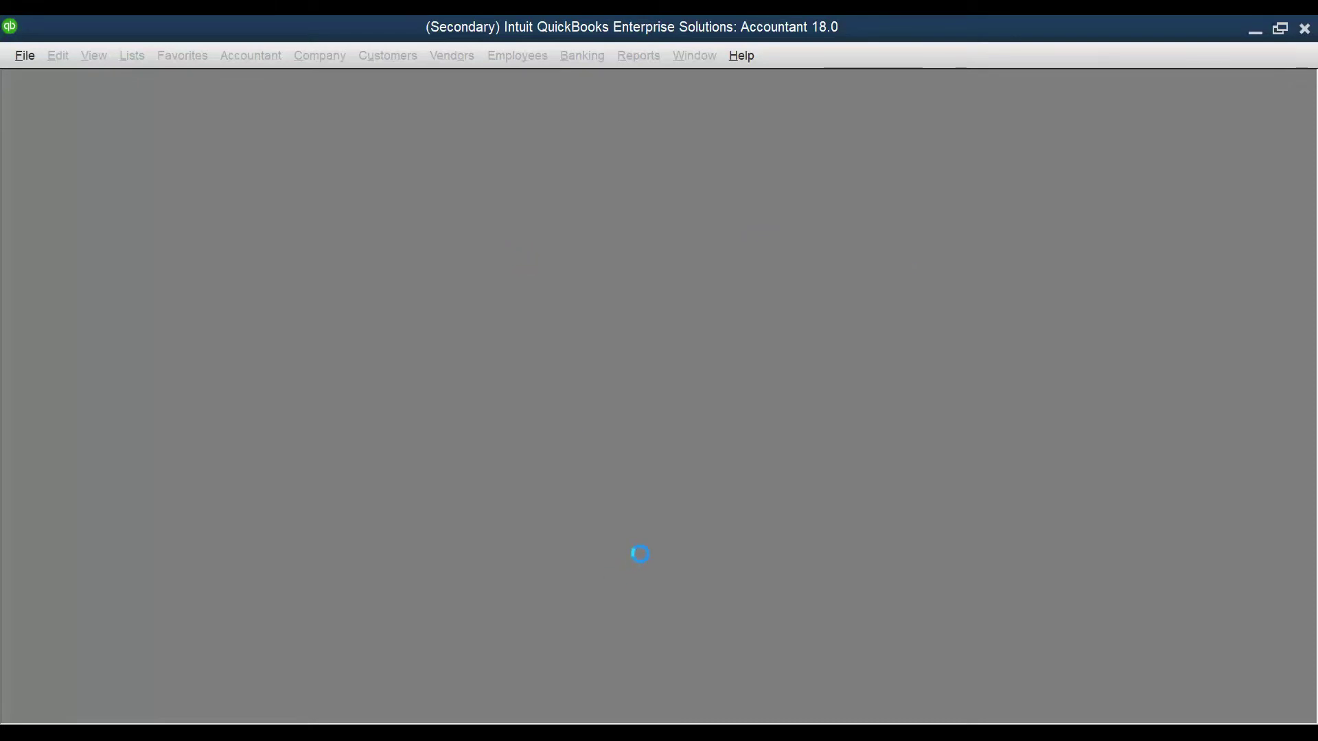
text(***)
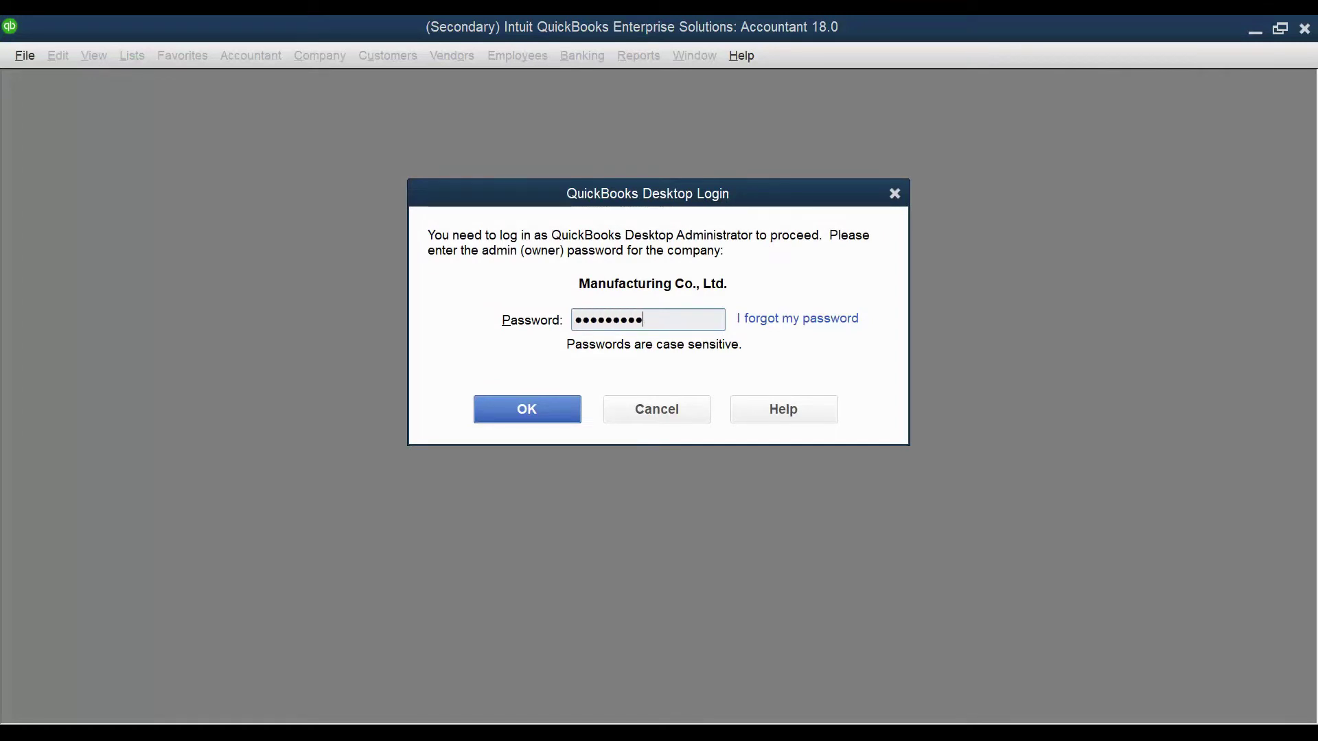
click(527, 416)
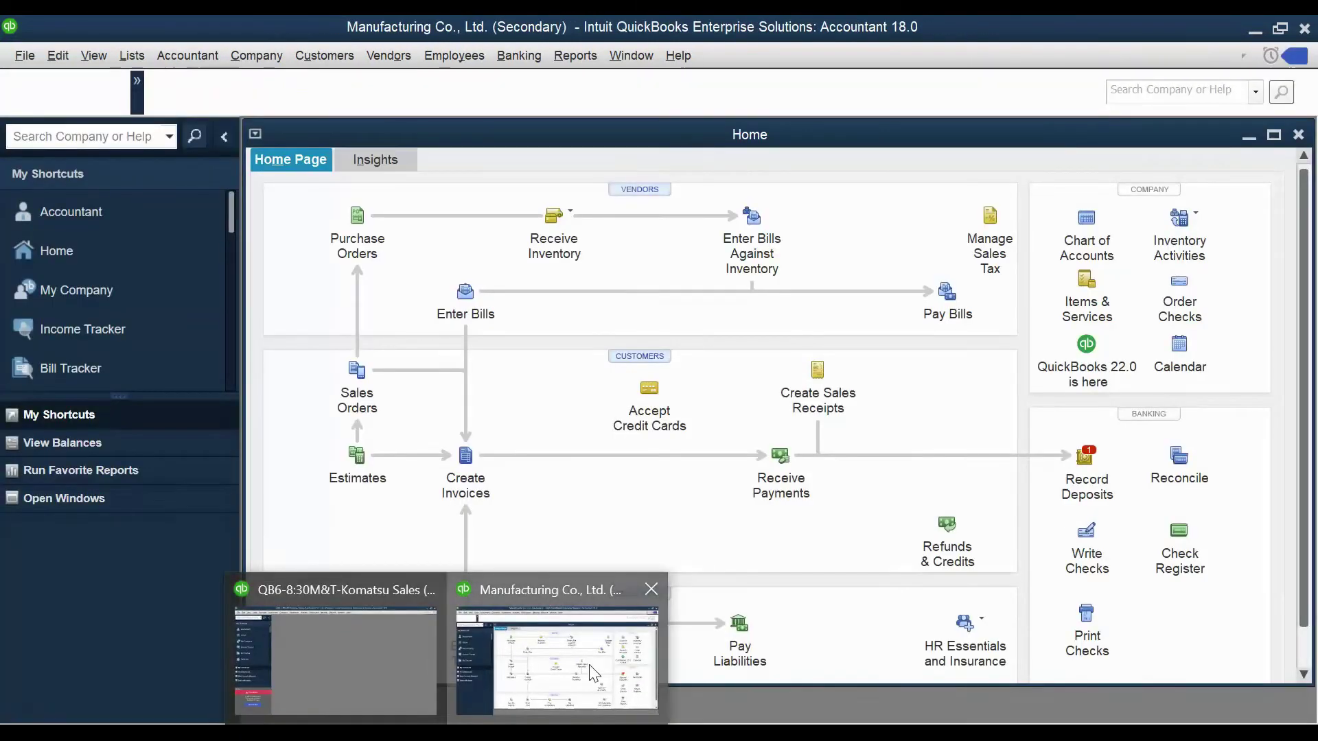
- Close the Home page in the secondary Manufacturing Co., Ltd. window
click(559, 653)
click(1298, 135)
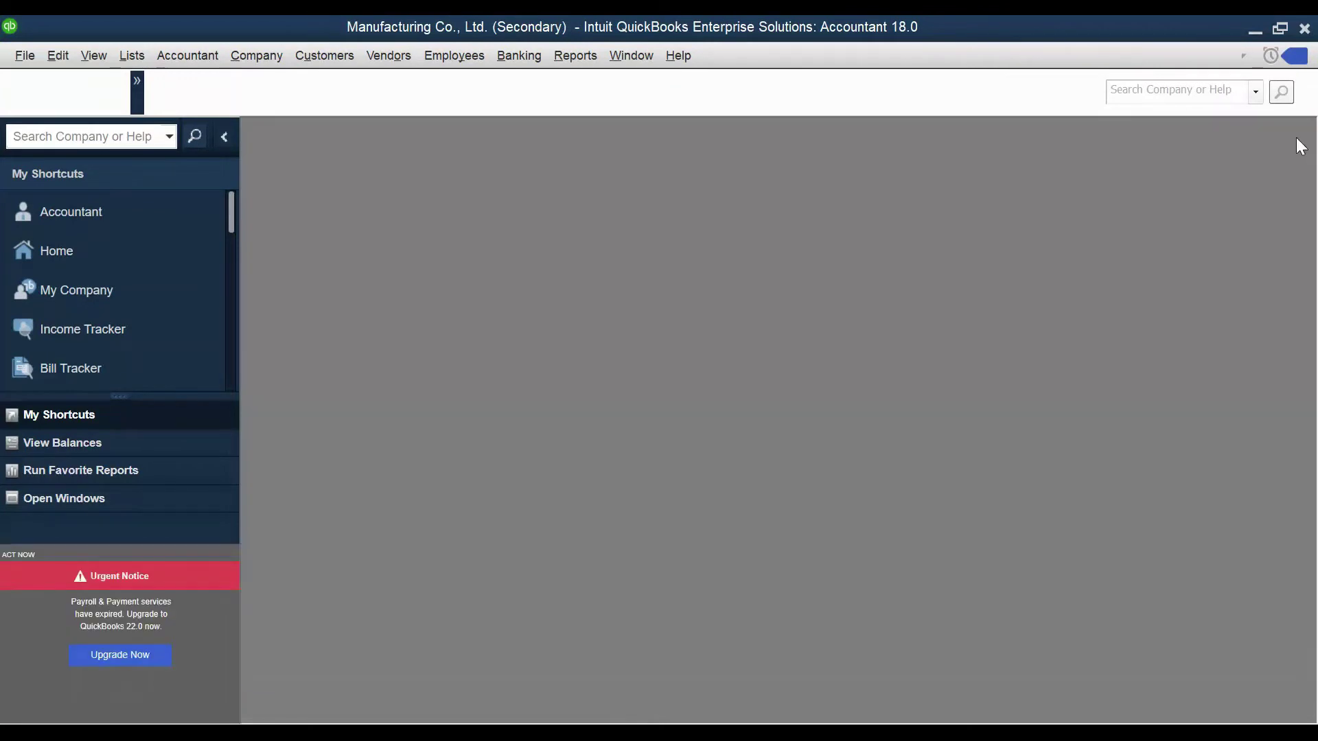
click(560, 654)
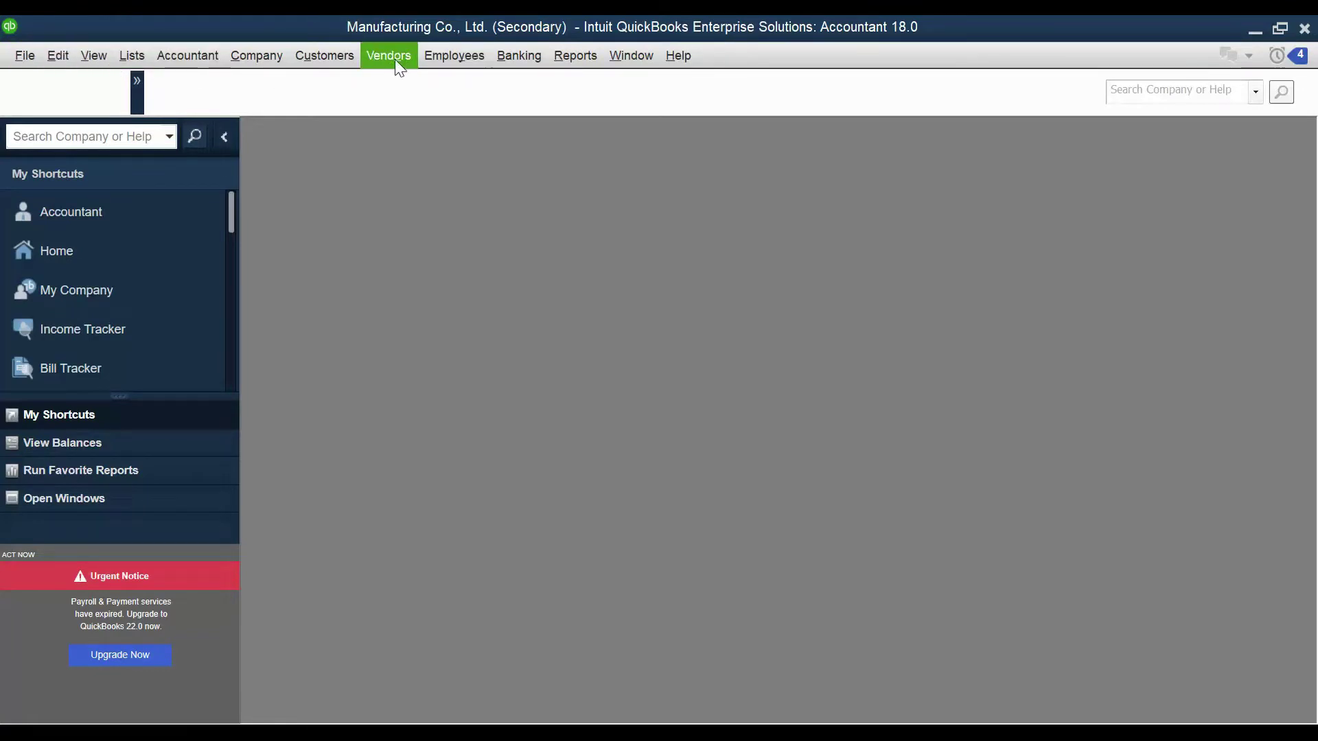
- Open the Chart of Accounts of Manufacturing Co., Ltd. and examine its account names, types and balances
click(347, 60)
click(188, 55)
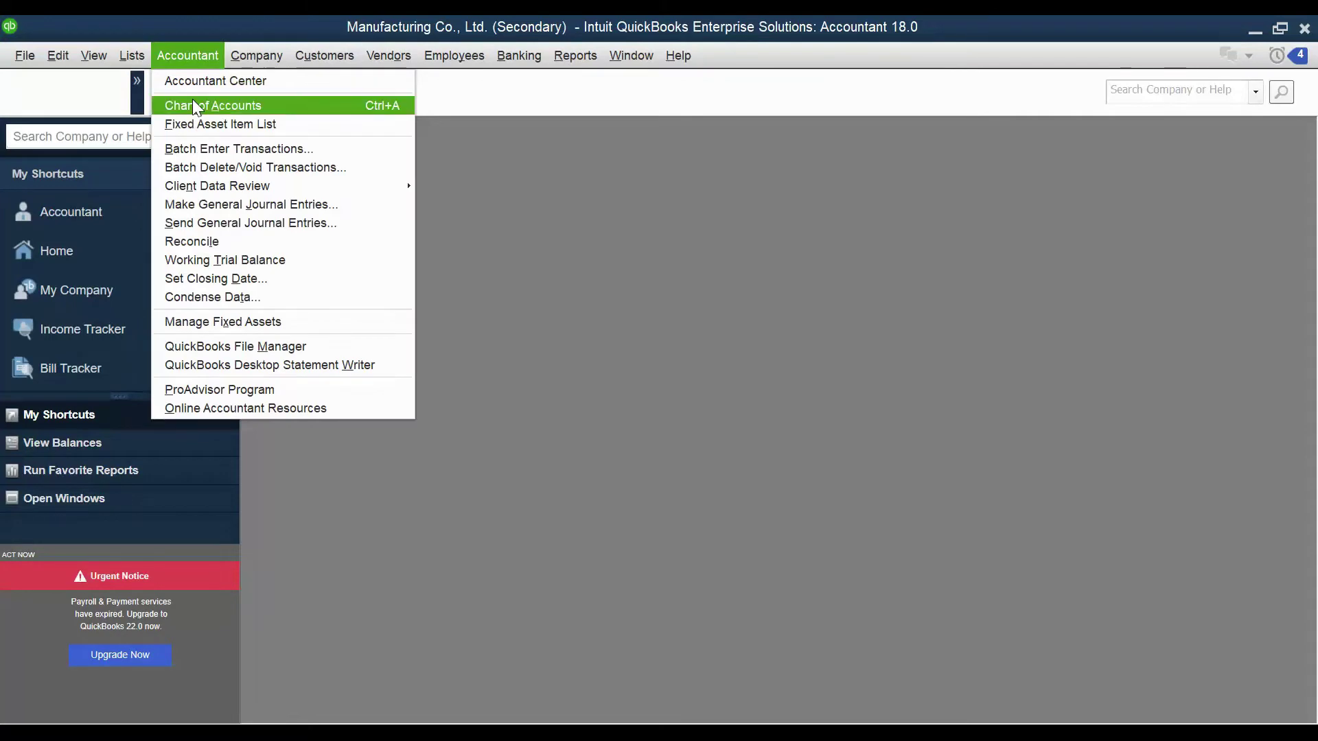
click(192, 104)
click(696, 193)
scroll(774, 514, down, 8)
click(685, 450)
scroll(693, 480, up, 8)
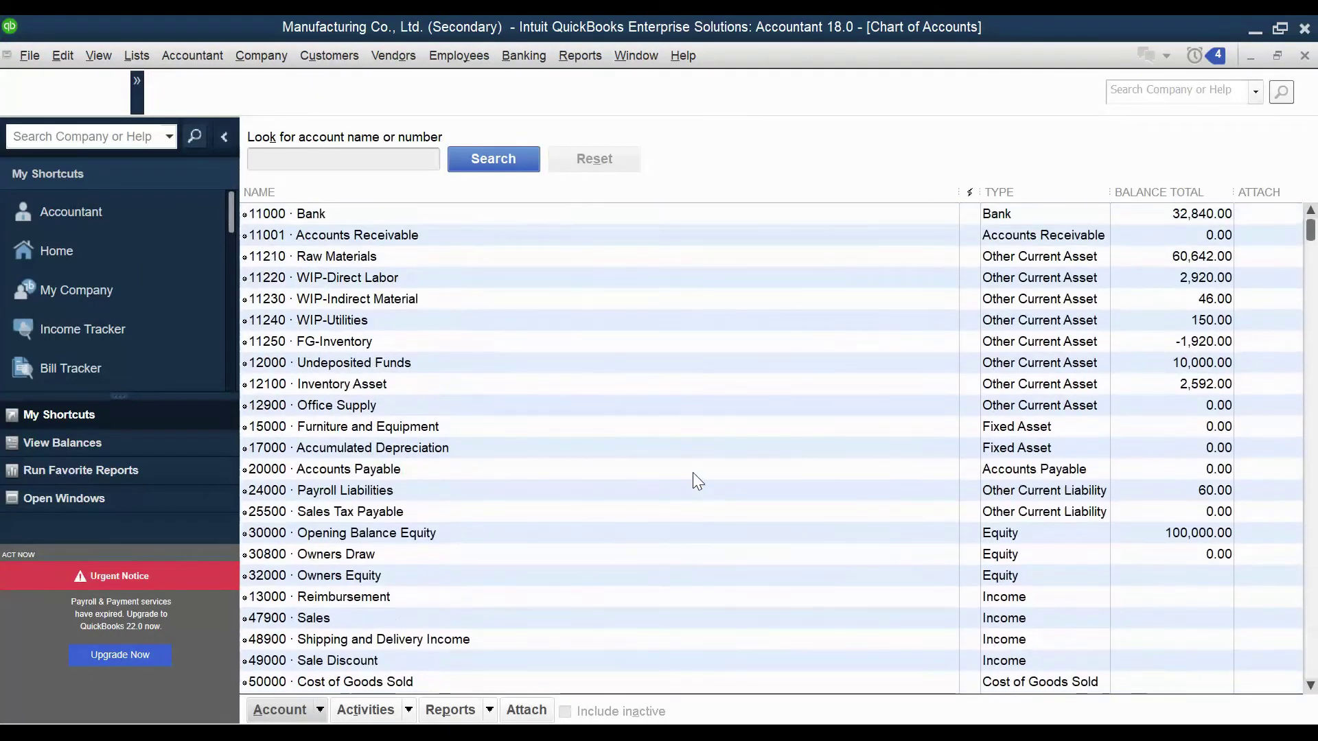
click(692, 406)
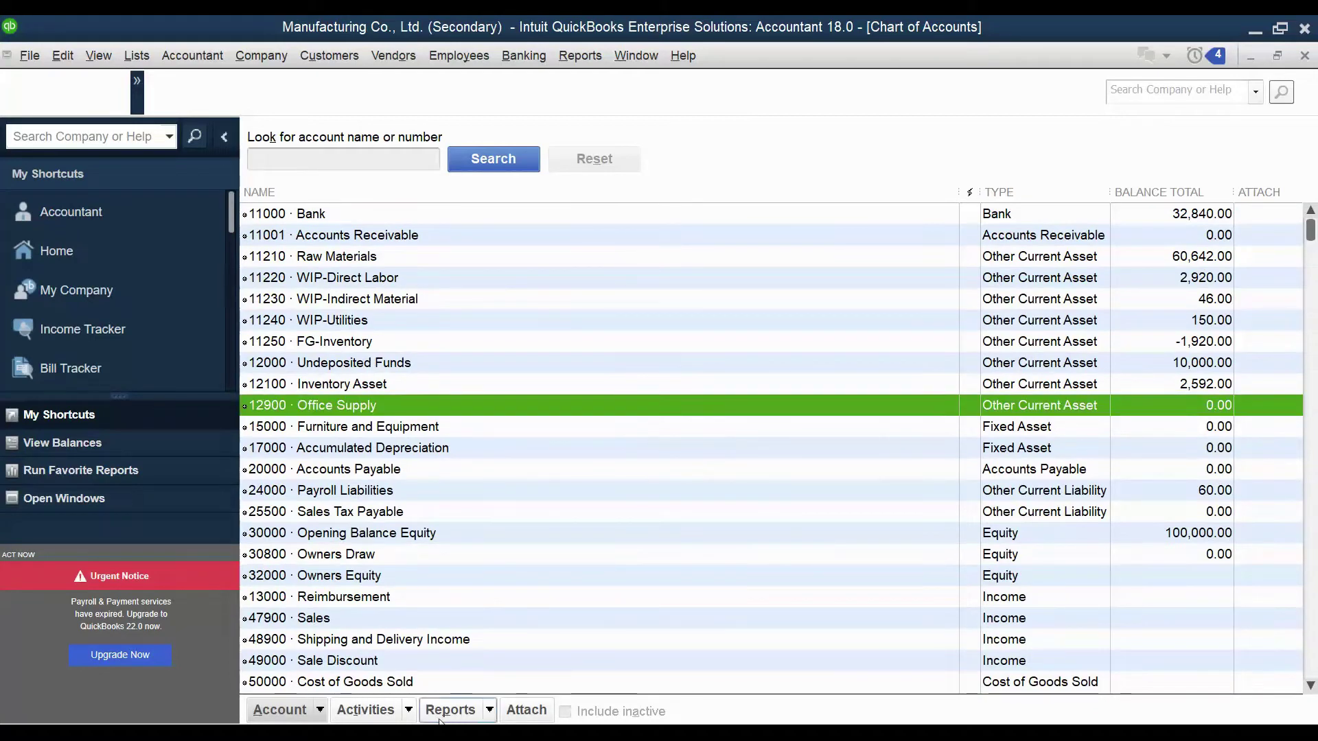
- Switch to the primary Komatsu Sales (Cambodia) window and back to Manufacturing Co., Ltd. to compare the two open companies
click(446, 733)
click(323, 615)
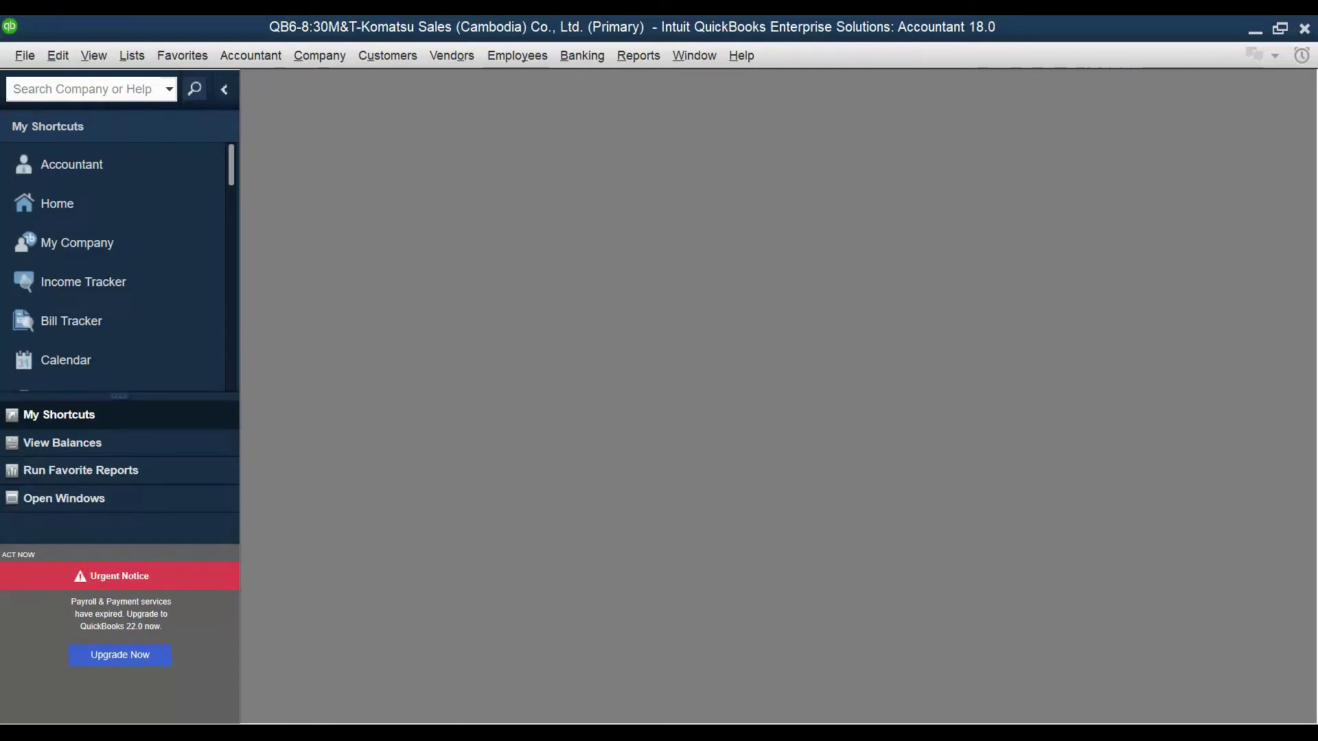
click(480, 734)
click(545, 645)
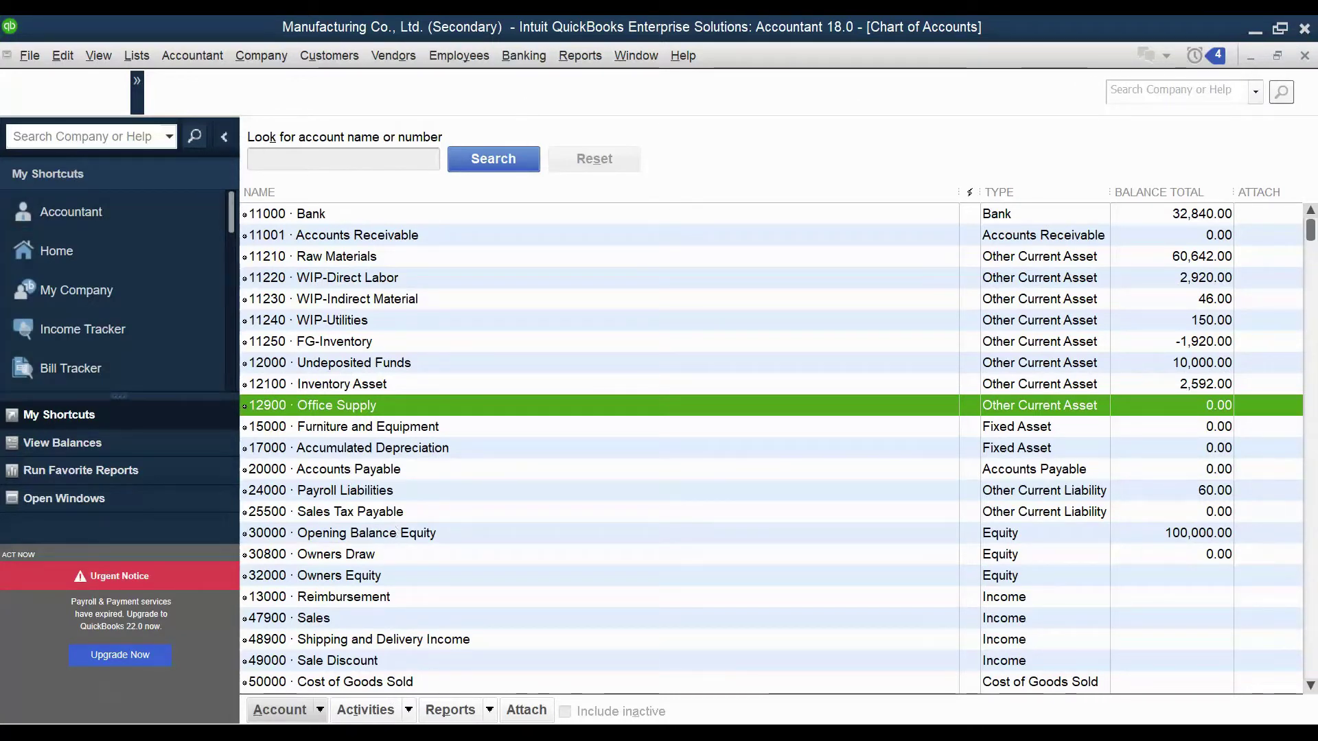
- Exit the secondary Manufacturing Co., Ltd. window, cancelling the backup, and return to the primary Komatsu Sales (Cambodia) window
mouse_move(407, 733)
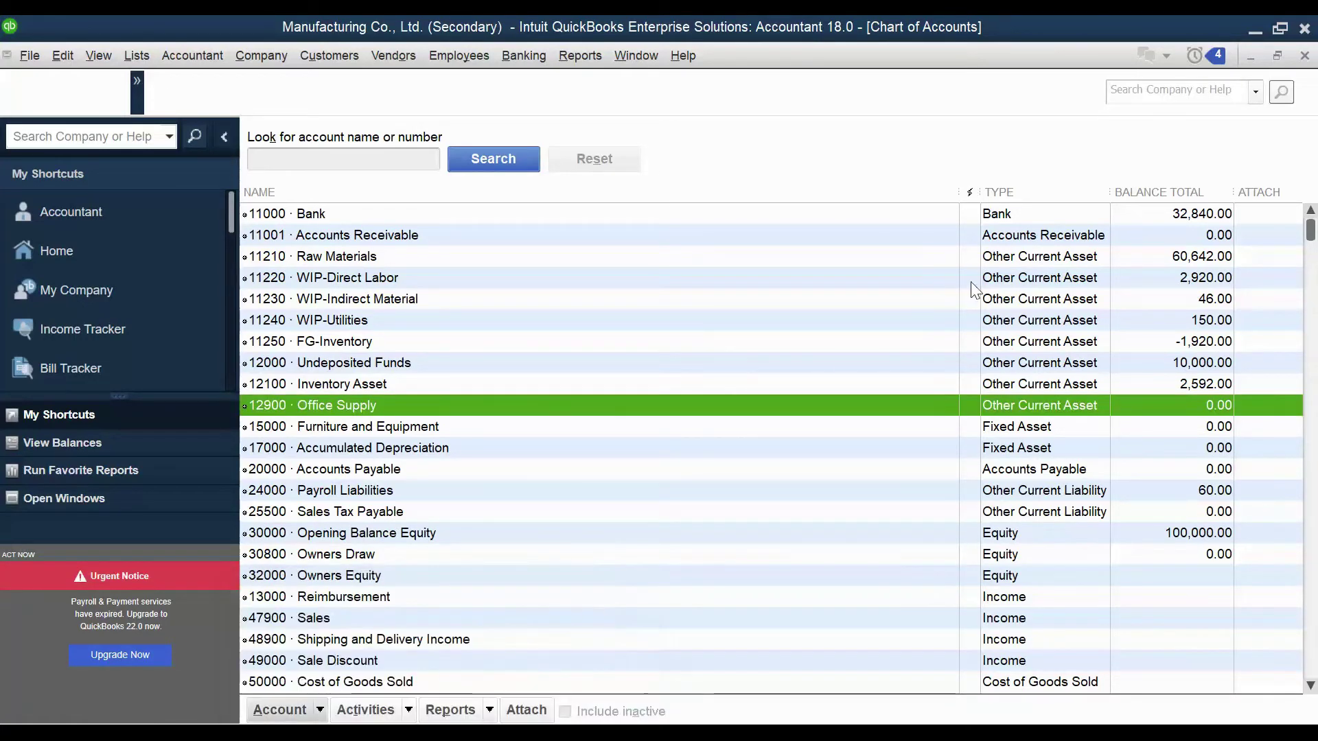
click(1307, 29)
click(762, 372)
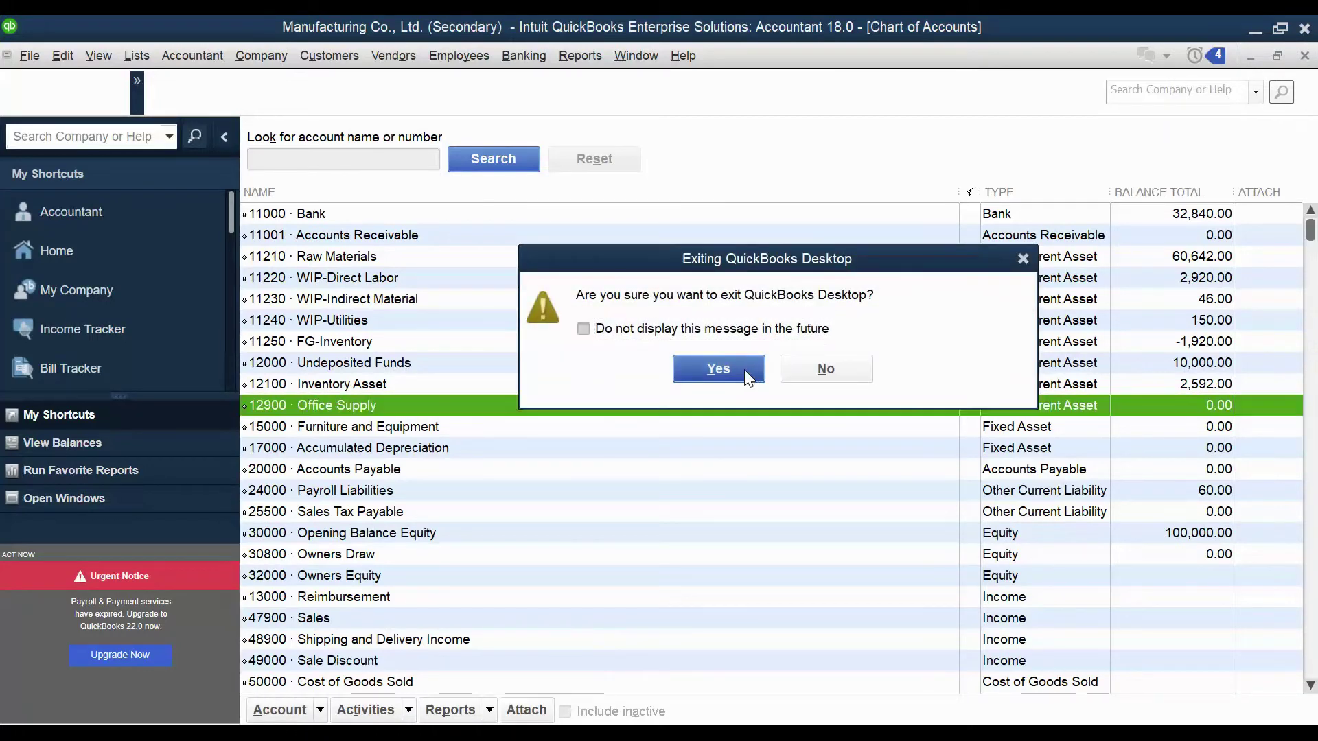
click(607, 275)
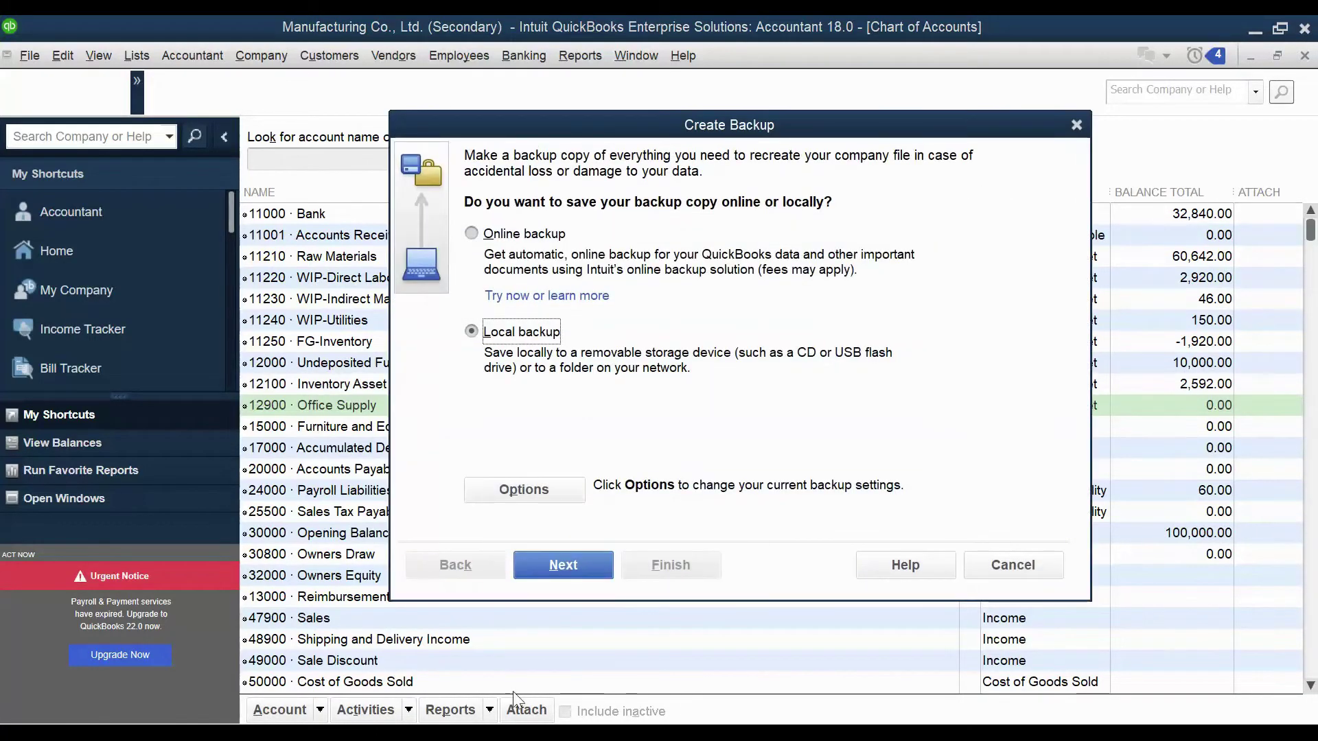
click(1012, 565)
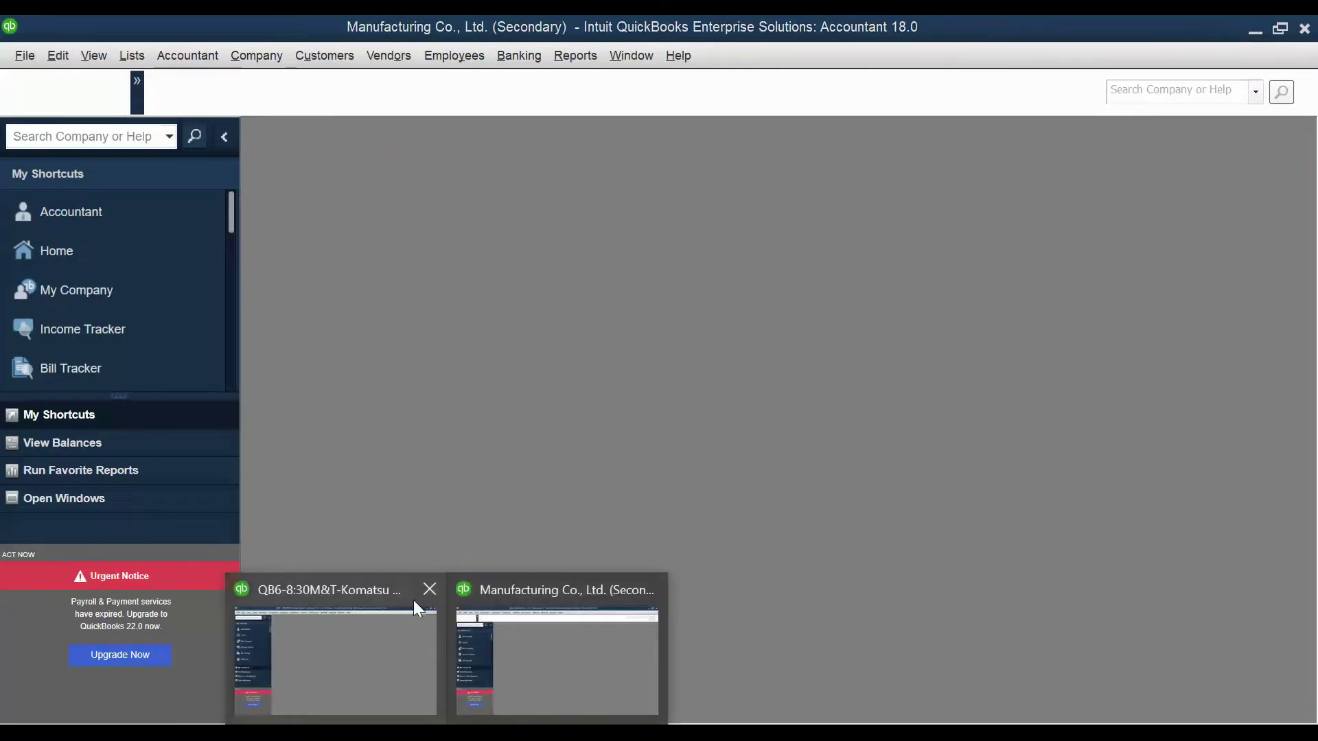
click(356, 622)
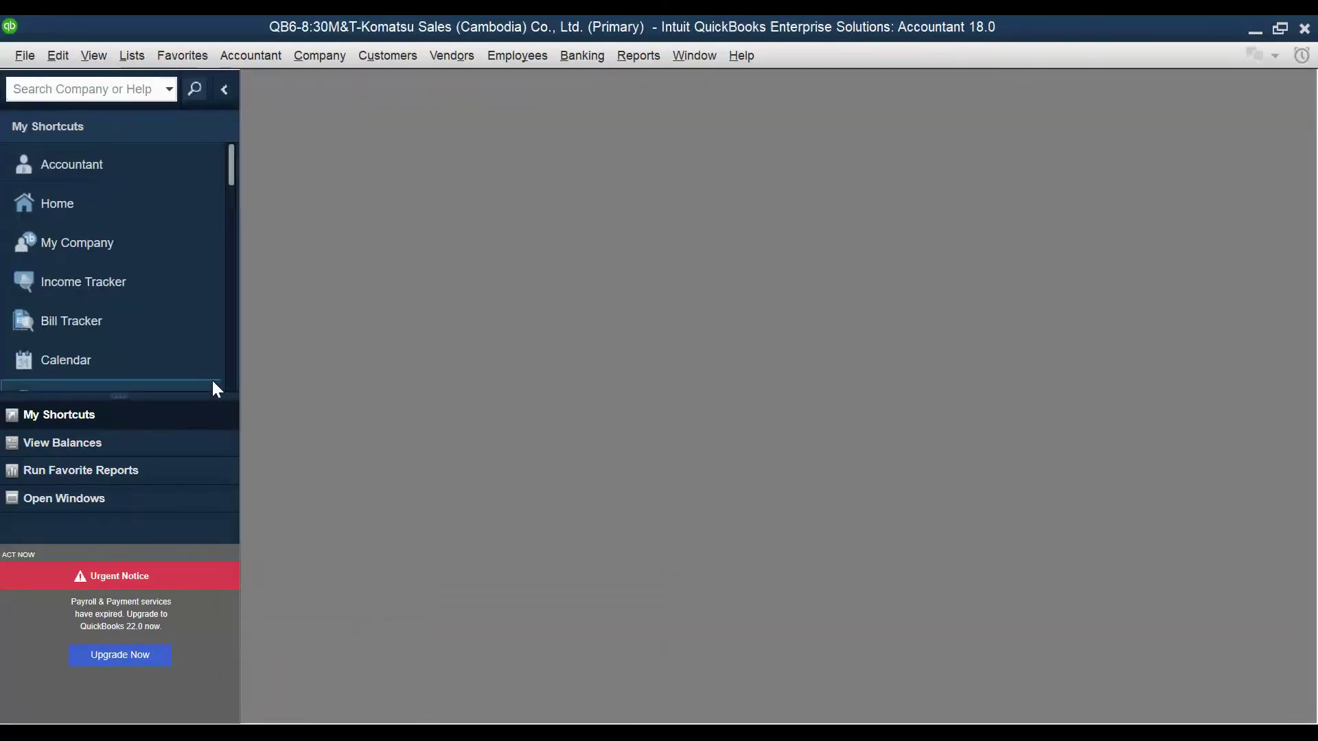
click(23, 55)
mouse_move(80, 177)
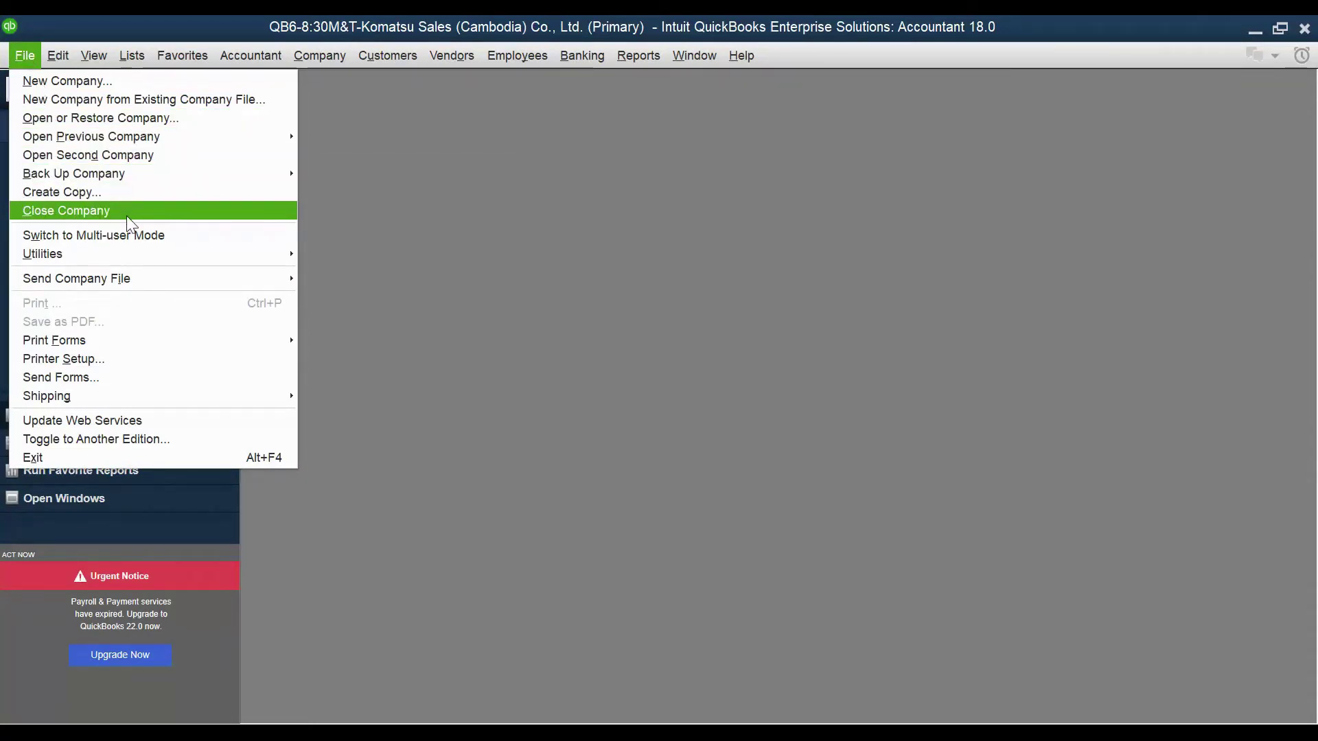
mouse_move(137, 253)
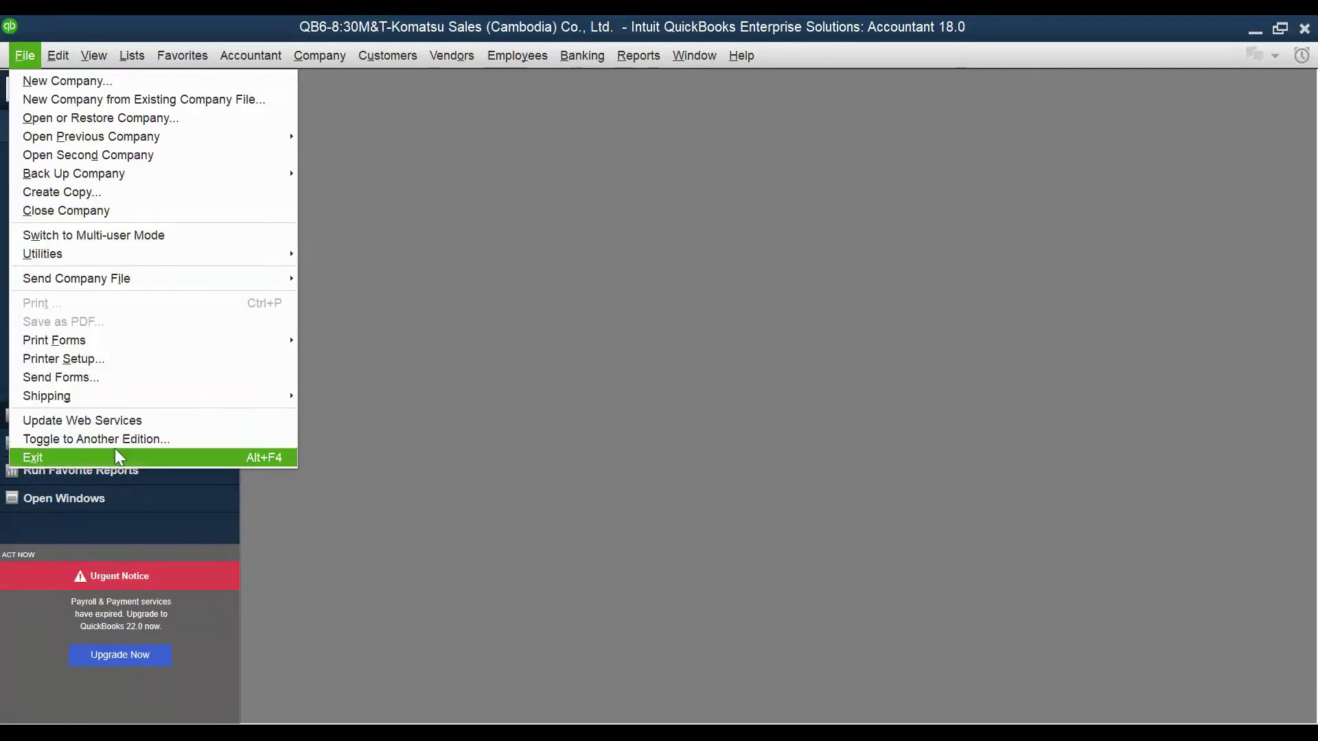
mouse_move(66, 63)
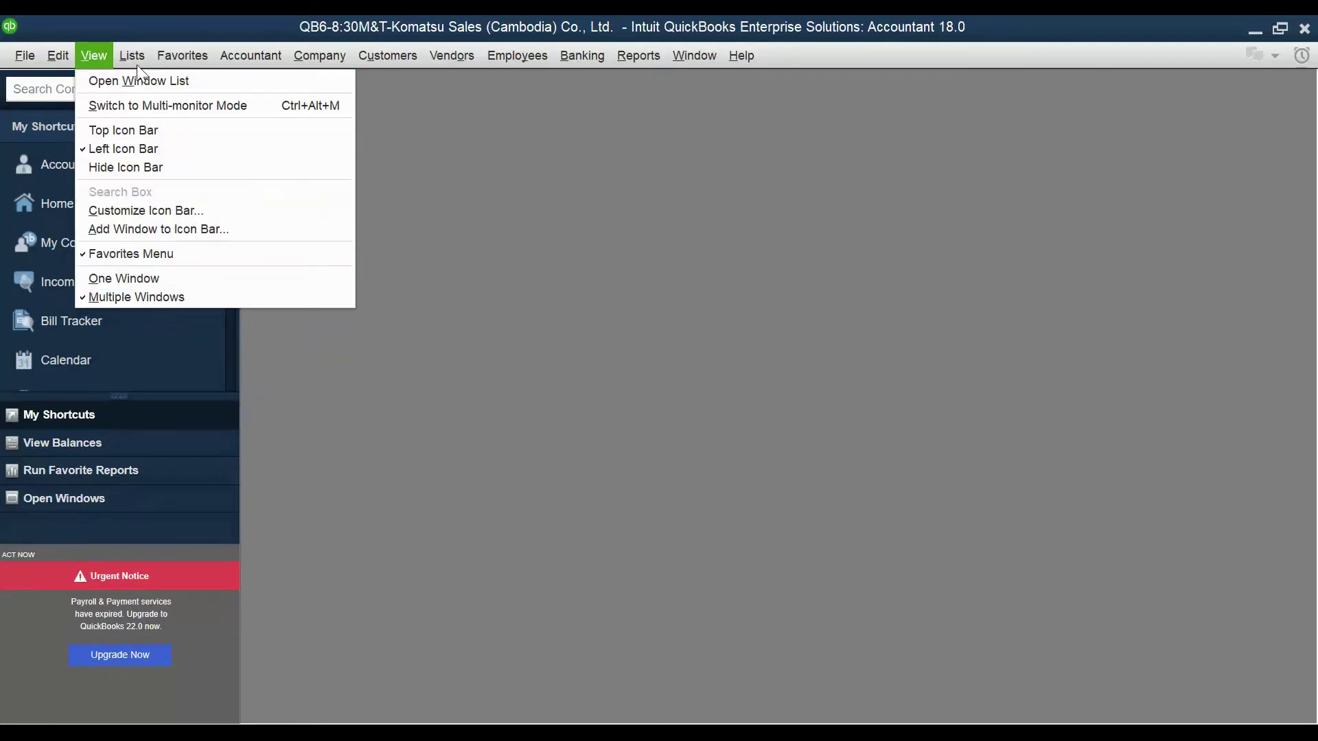
mouse_move(131, 60)
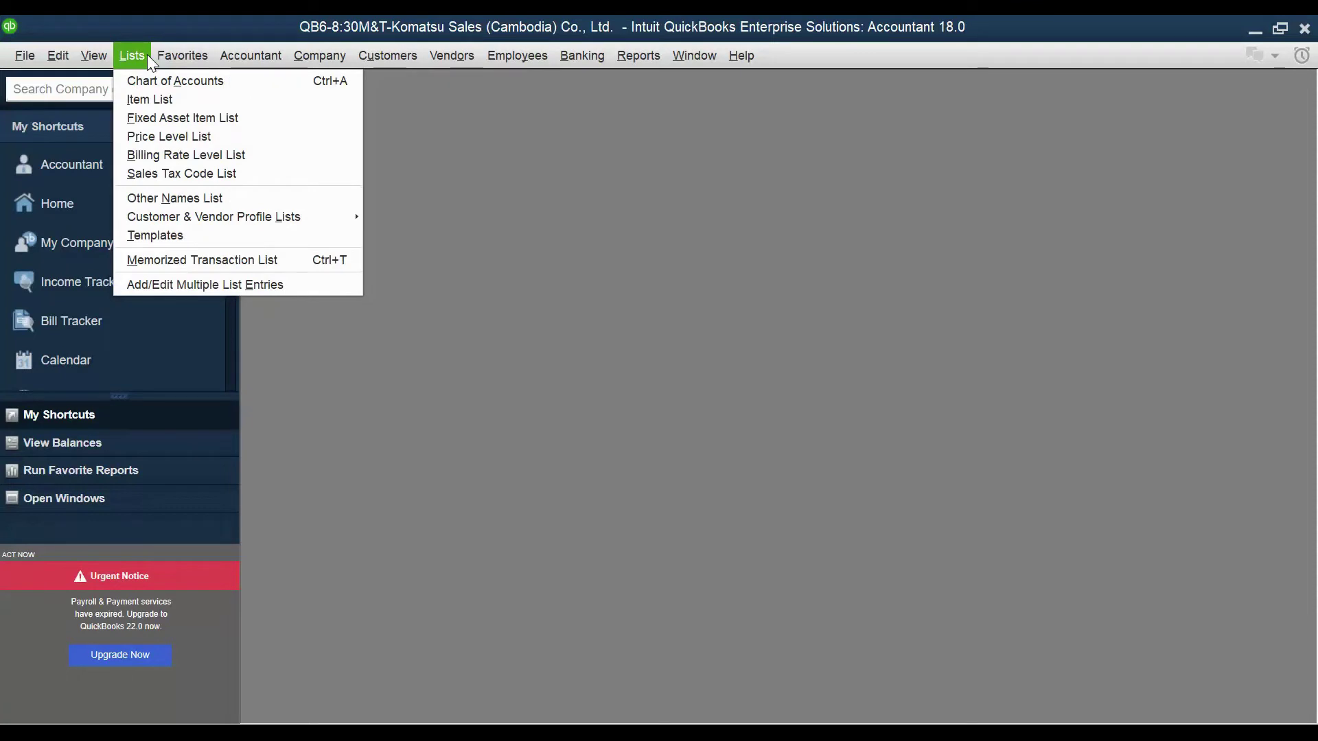
- Open the customization of the Favorites menu and look through the available menu items, from the Lists group down to the Vendors group
mouse_move(171, 55)
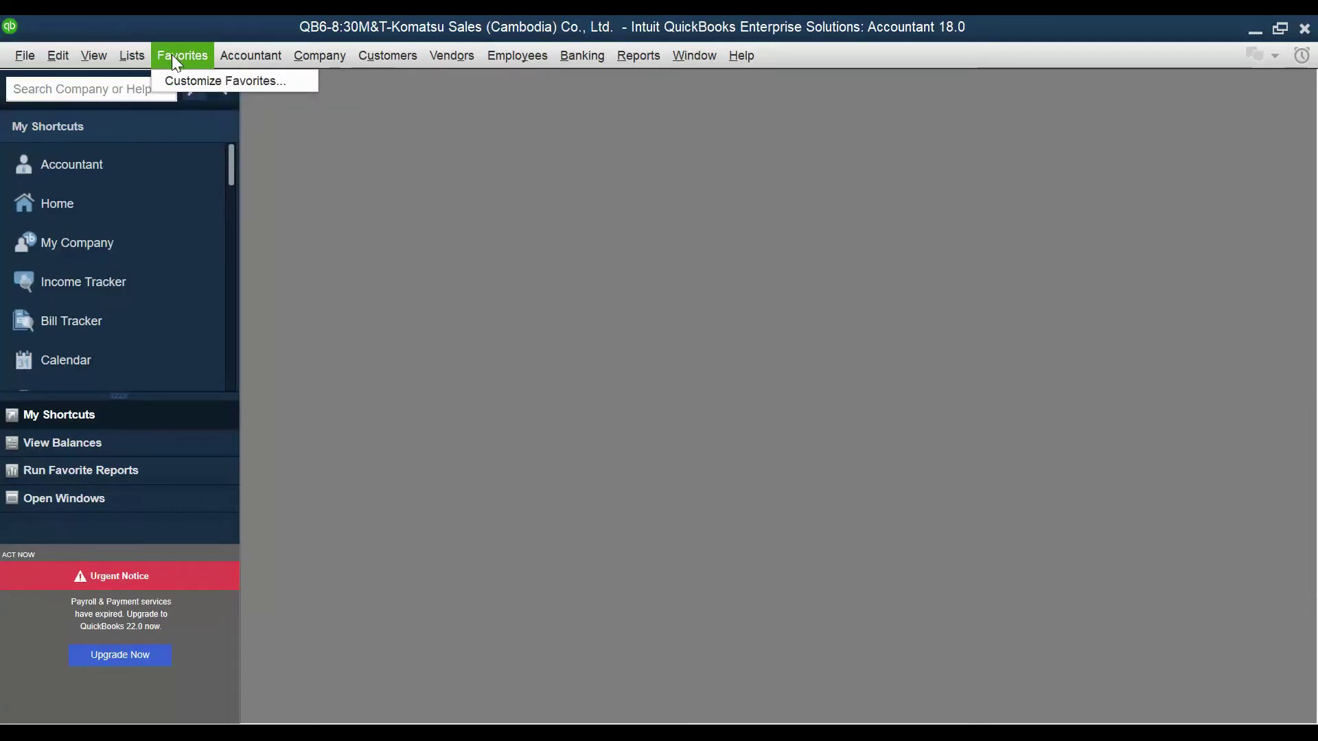
click(172, 55)
click(171, 55)
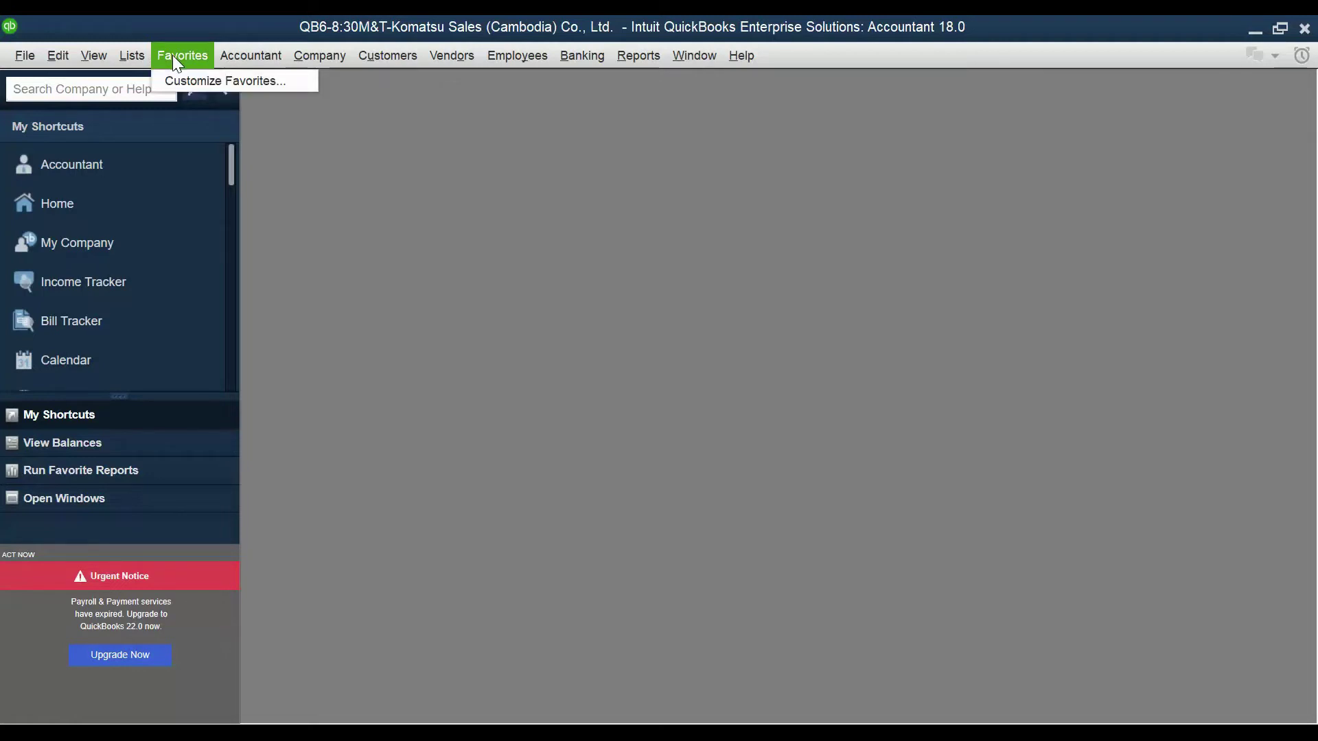
click(197, 84)
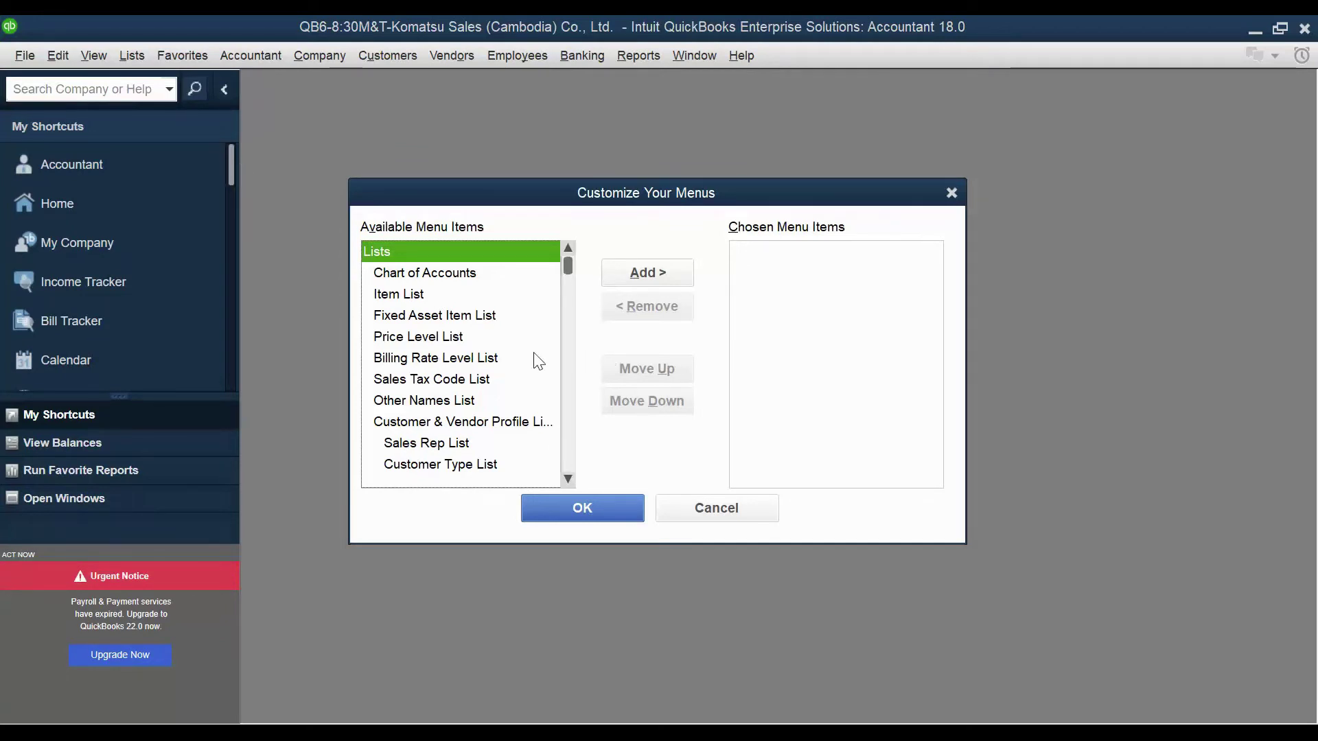
scroll(527, 370, down, 4)
scroll(527, 370, down, 9)
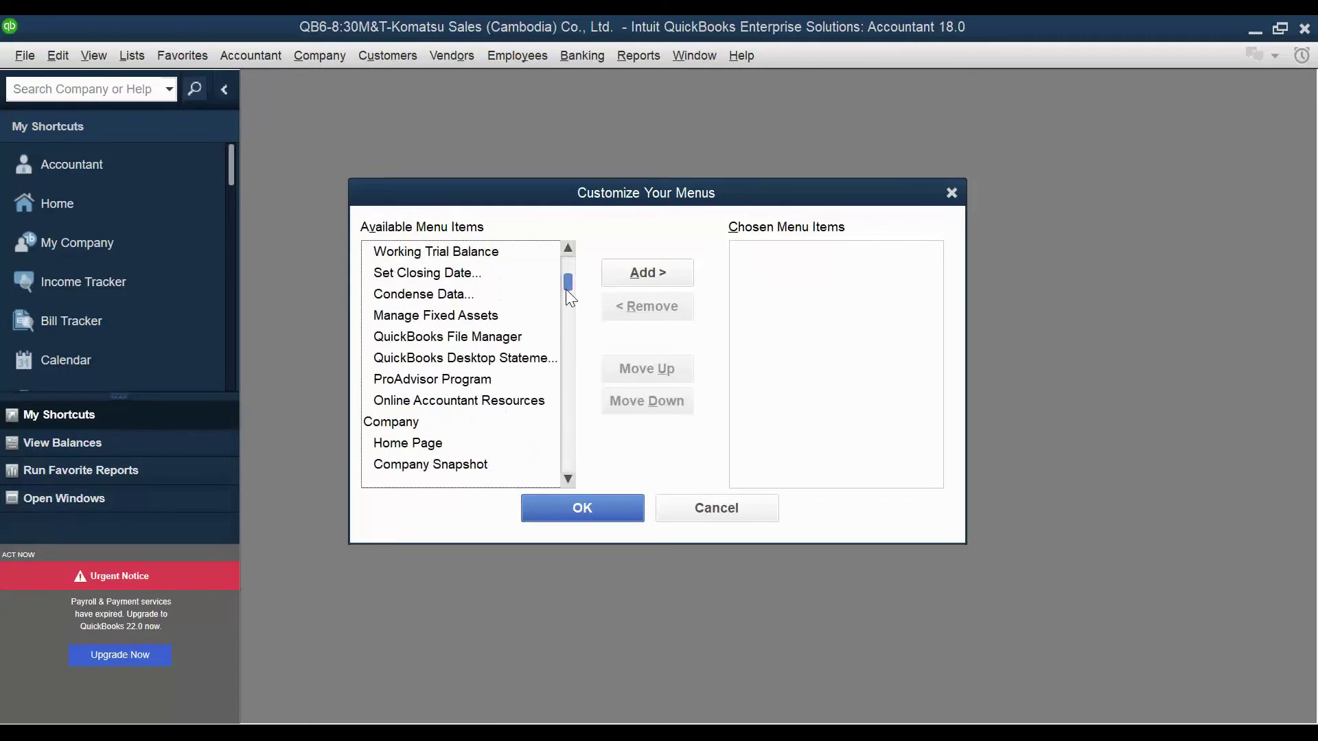
drag(567, 288, 567, 272)
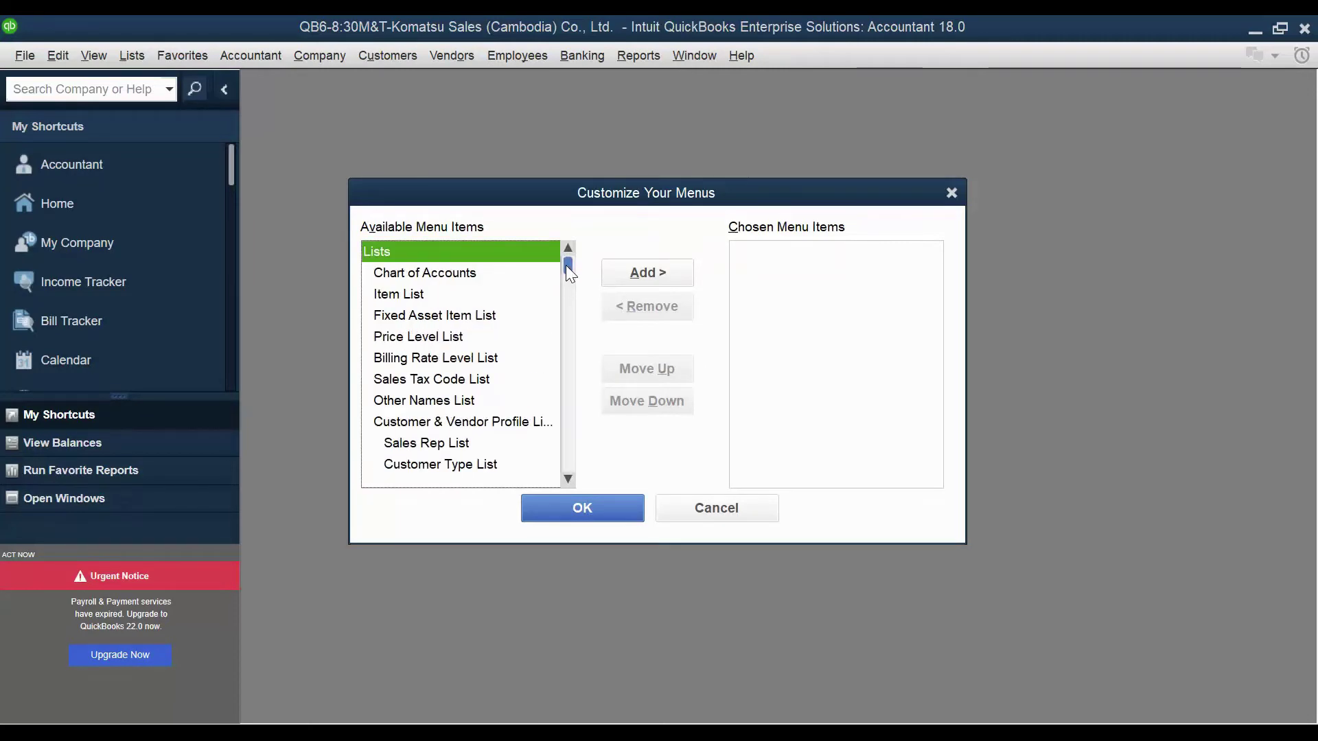
scroll(453, 275, down, 4)
scroll(453, 274, down, 9)
scroll(443, 302, down, 11)
scroll(443, 312, down, 12)
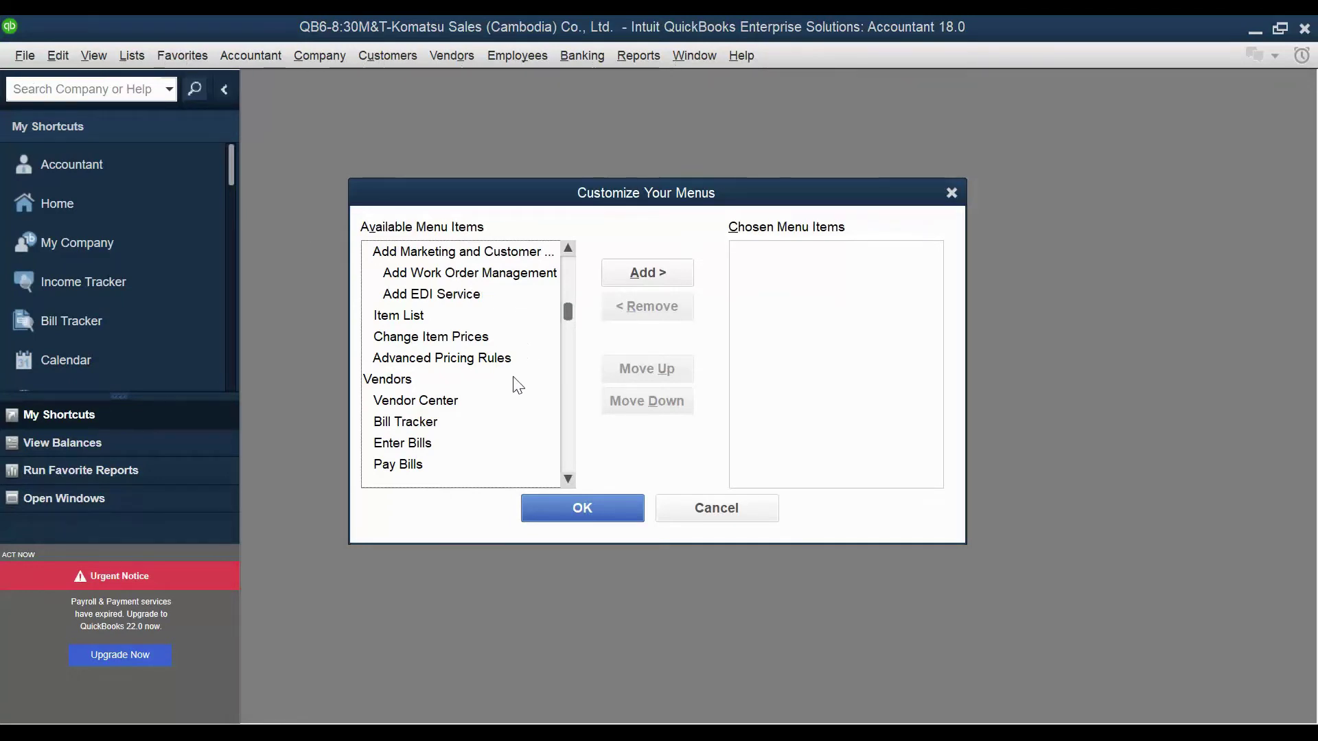
scroll(513, 378, up, 5)
scroll(508, 357, up, 8)
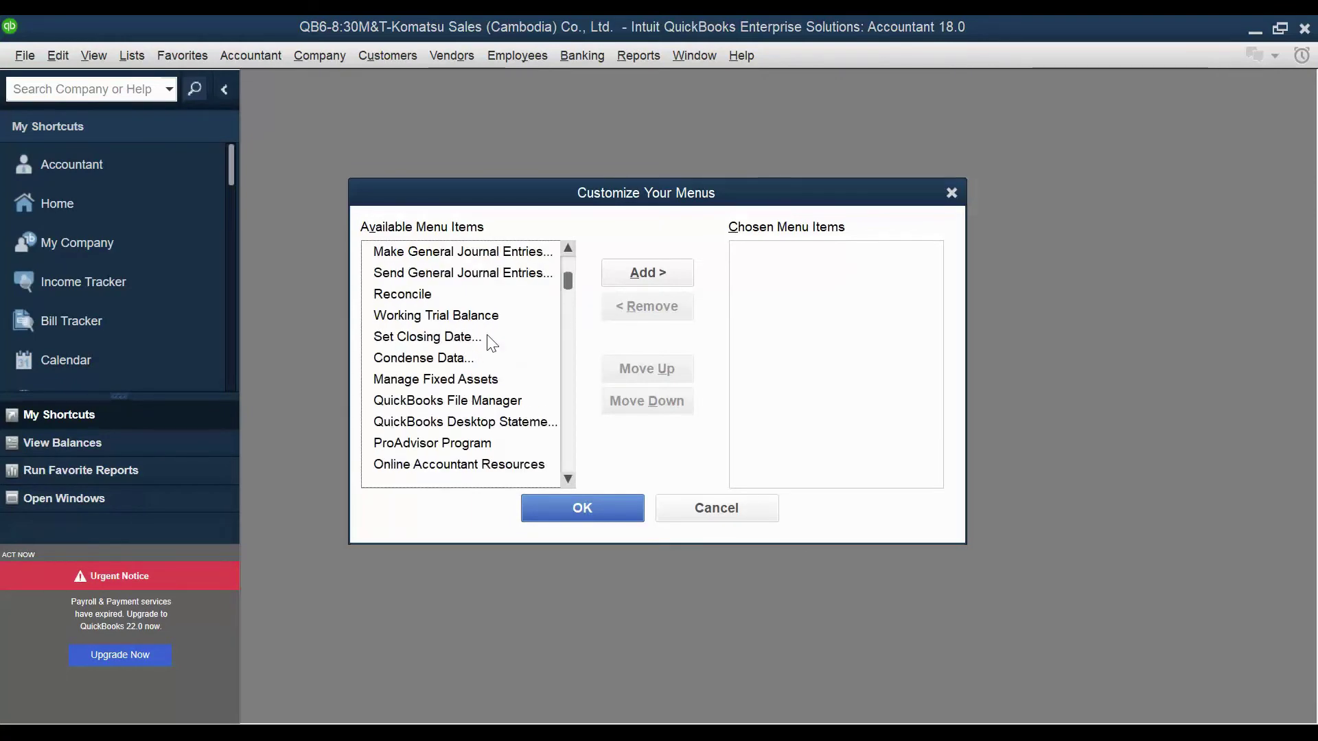
scroll(479, 288, up, 9)
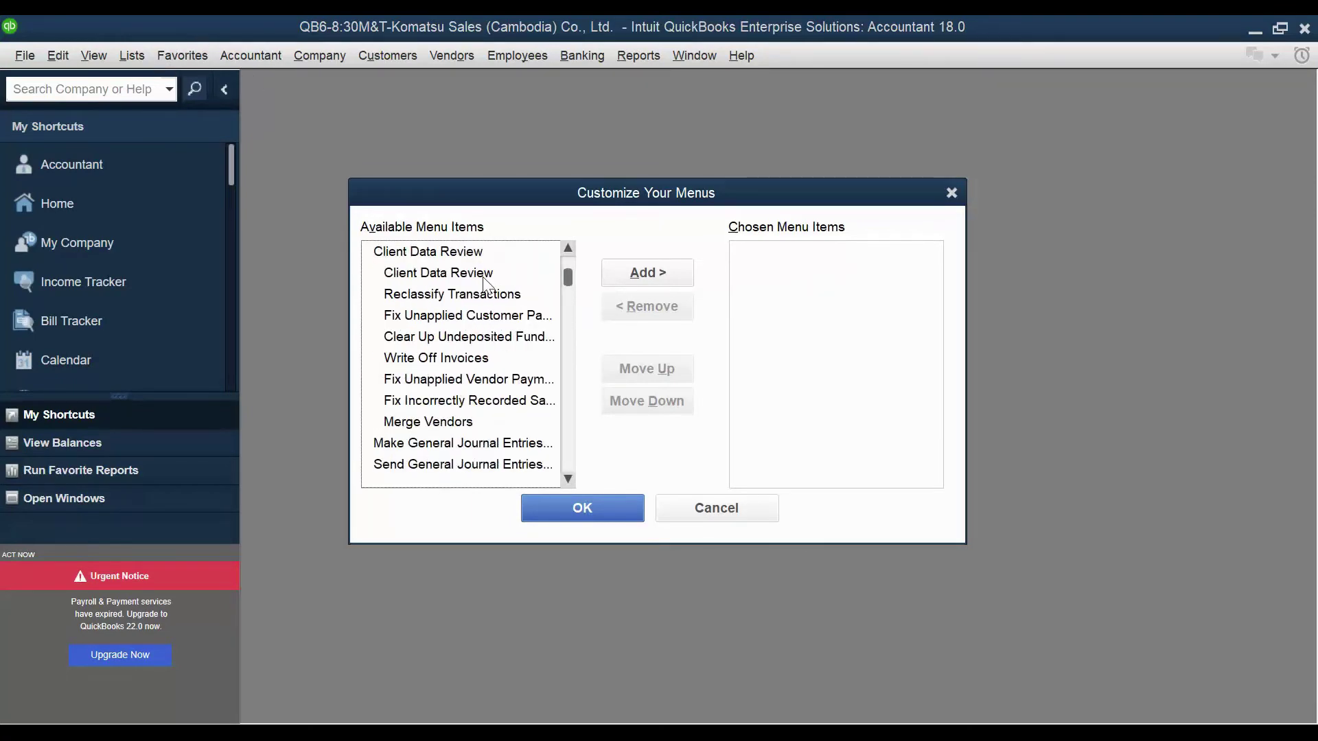
scroll(479, 288, up, 3)
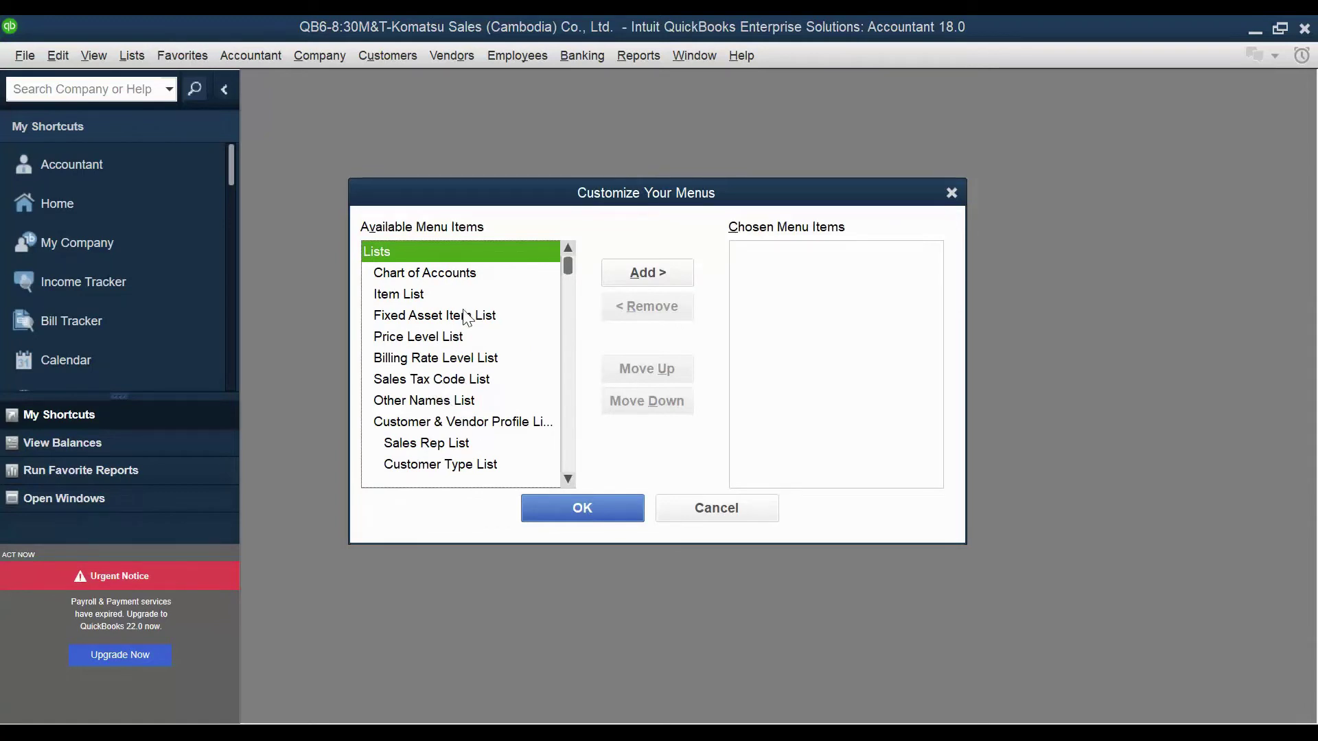
- Add Chart of Accounts, Item List and Fixed Asset Item List to the chosen Favorites items
click(459, 272)
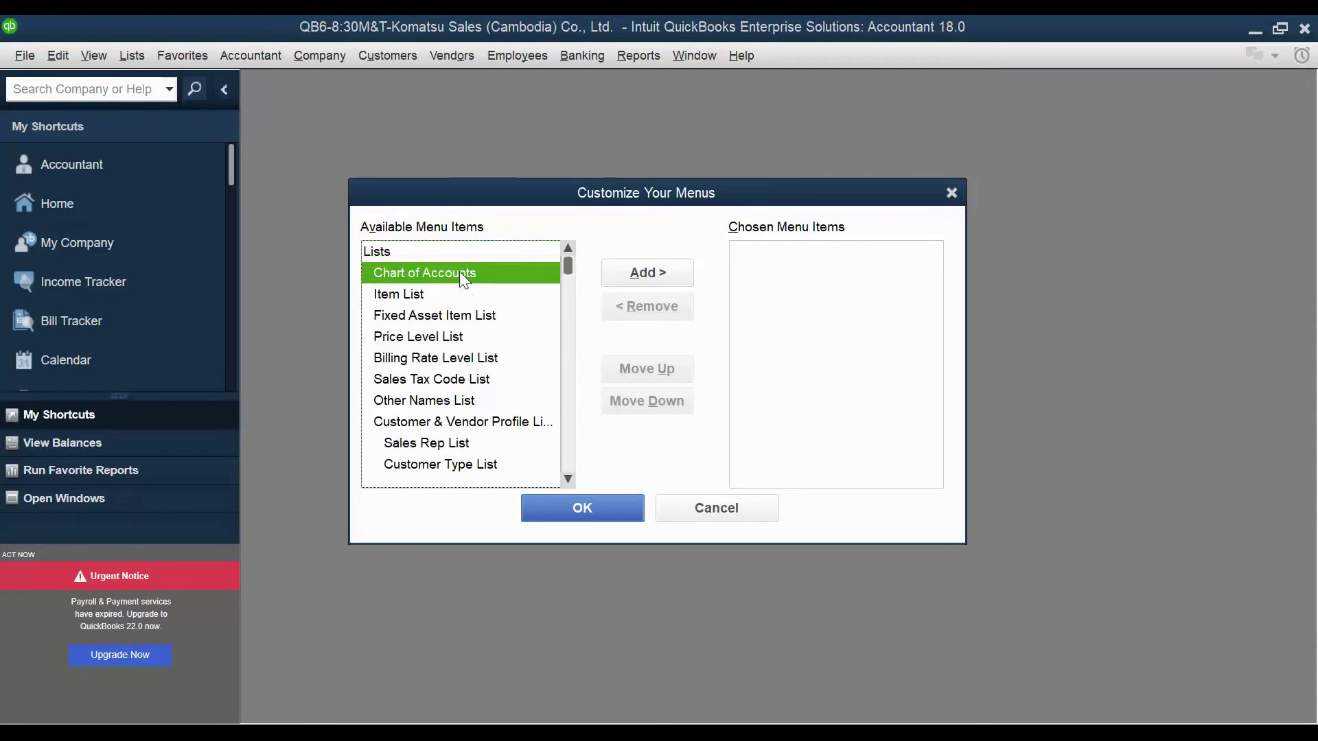
click(665, 272)
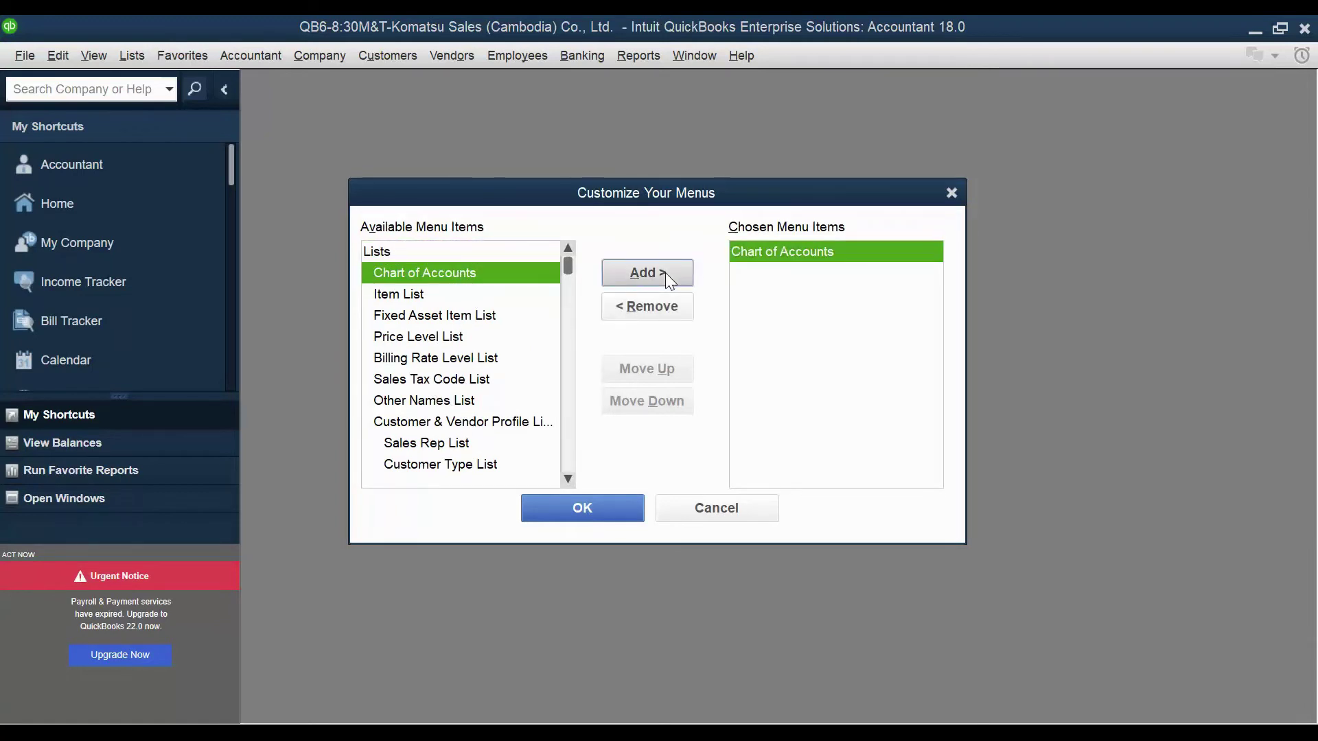
click(495, 302)
click(622, 272)
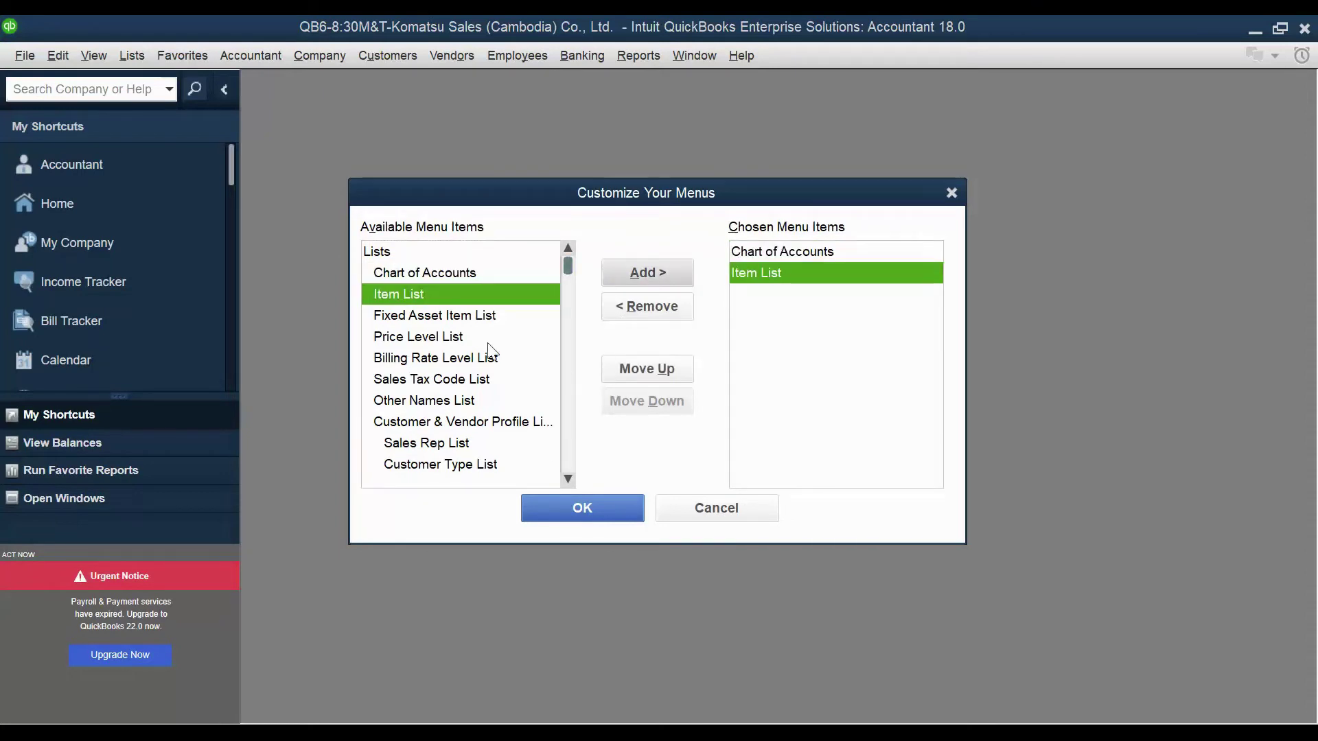
click(468, 319)
click(627, 274)
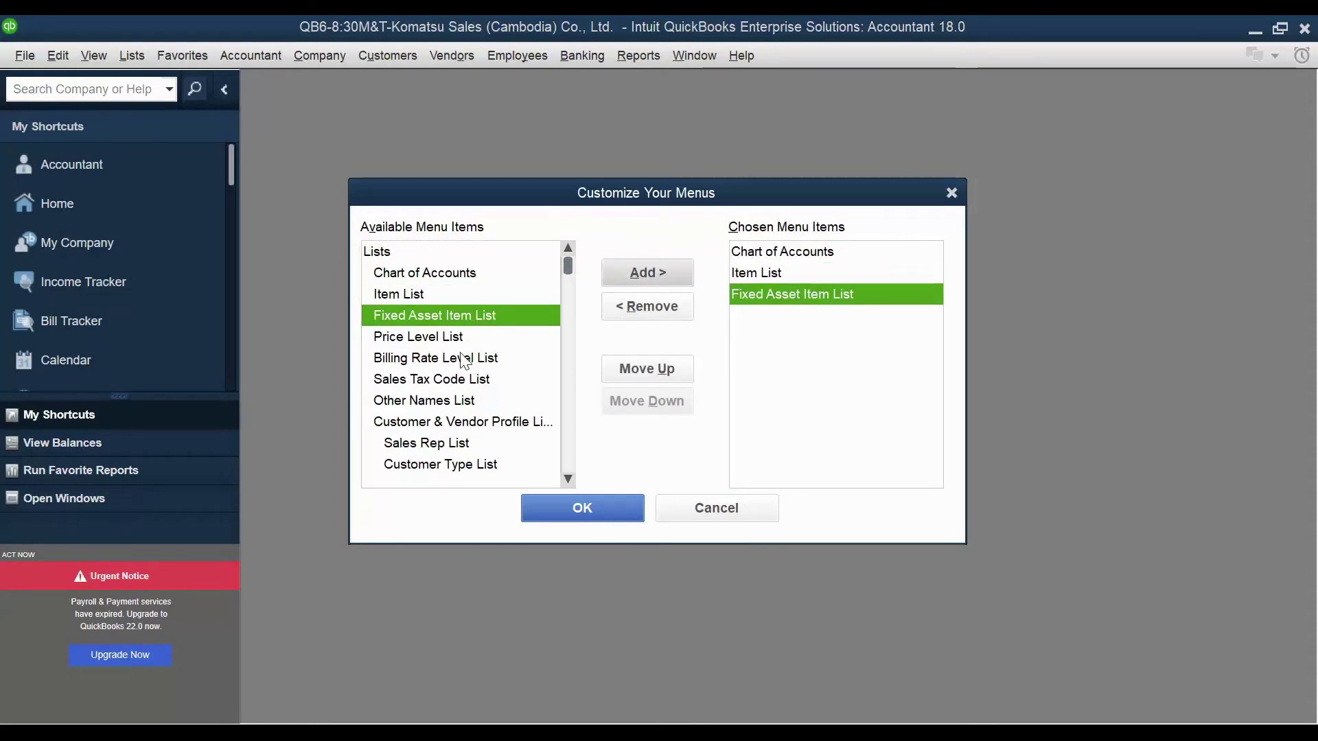
- Add Sales Rep List and Terms List to the chosen Favorites items and save the customization
click(458, 338)
scroll(466, 377, down, 1)
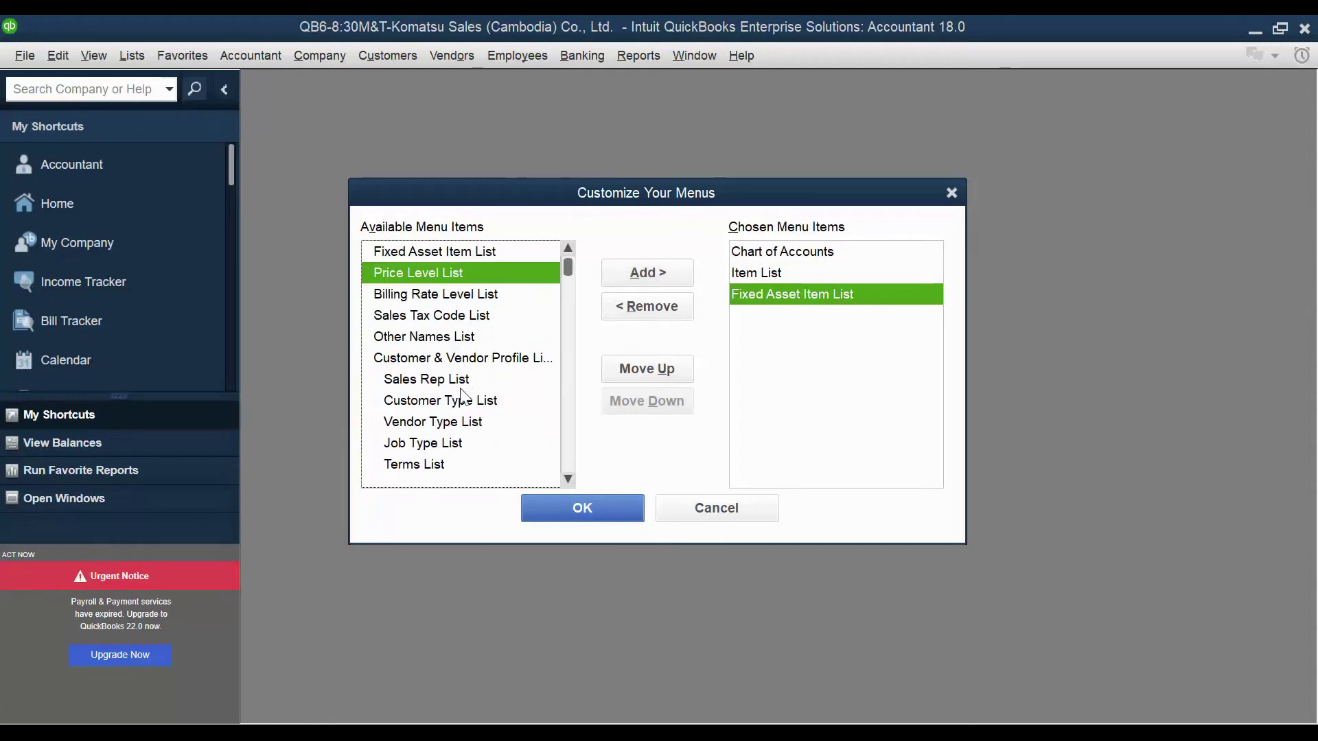
scroll(463, 397, down, 1)
scroll(473, 439, up, 2)
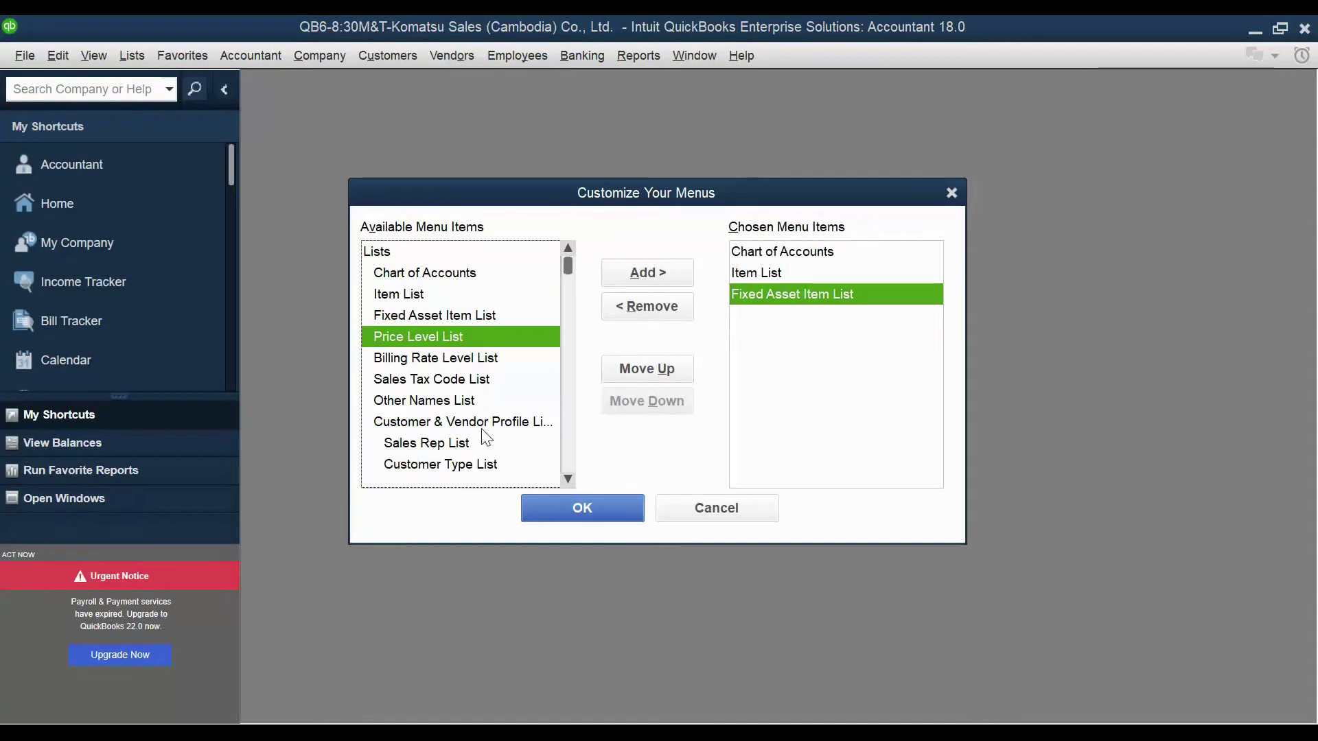
click(479, 446)
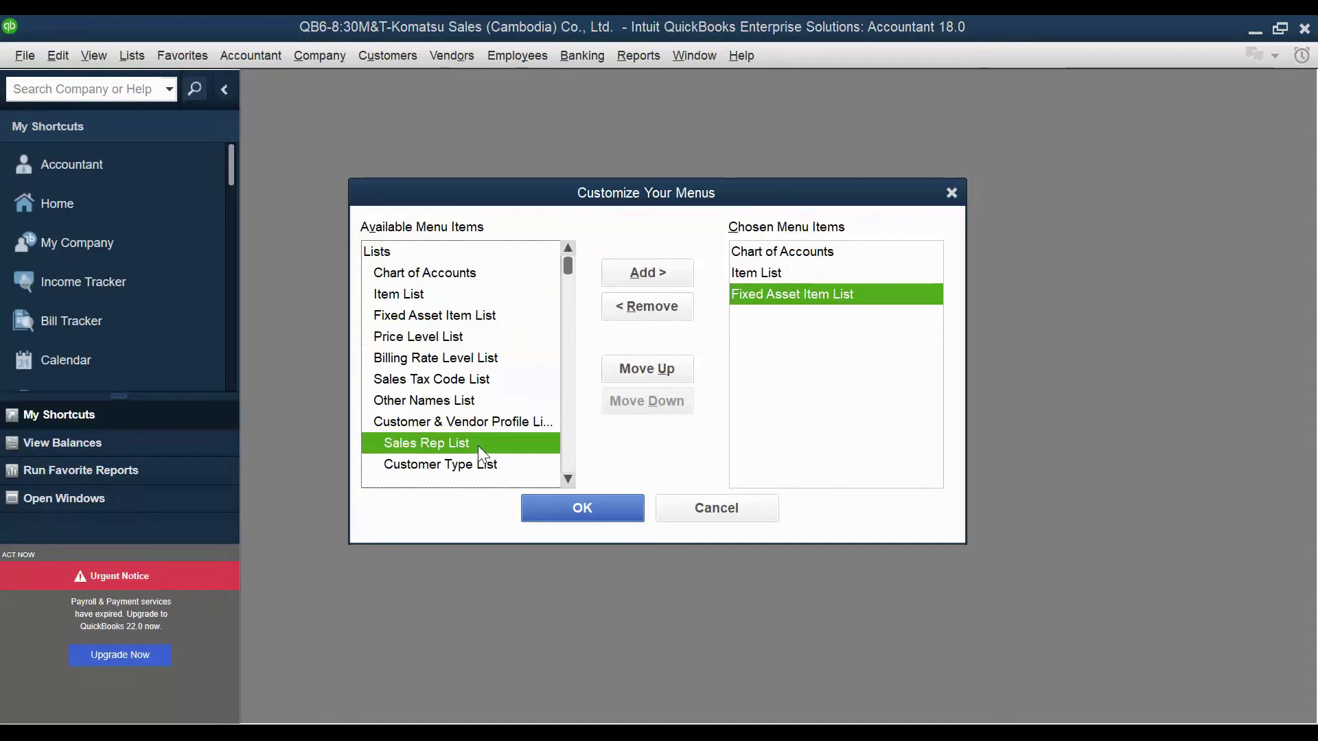
click(652, 283)
scroll(441, 477, down, 2)
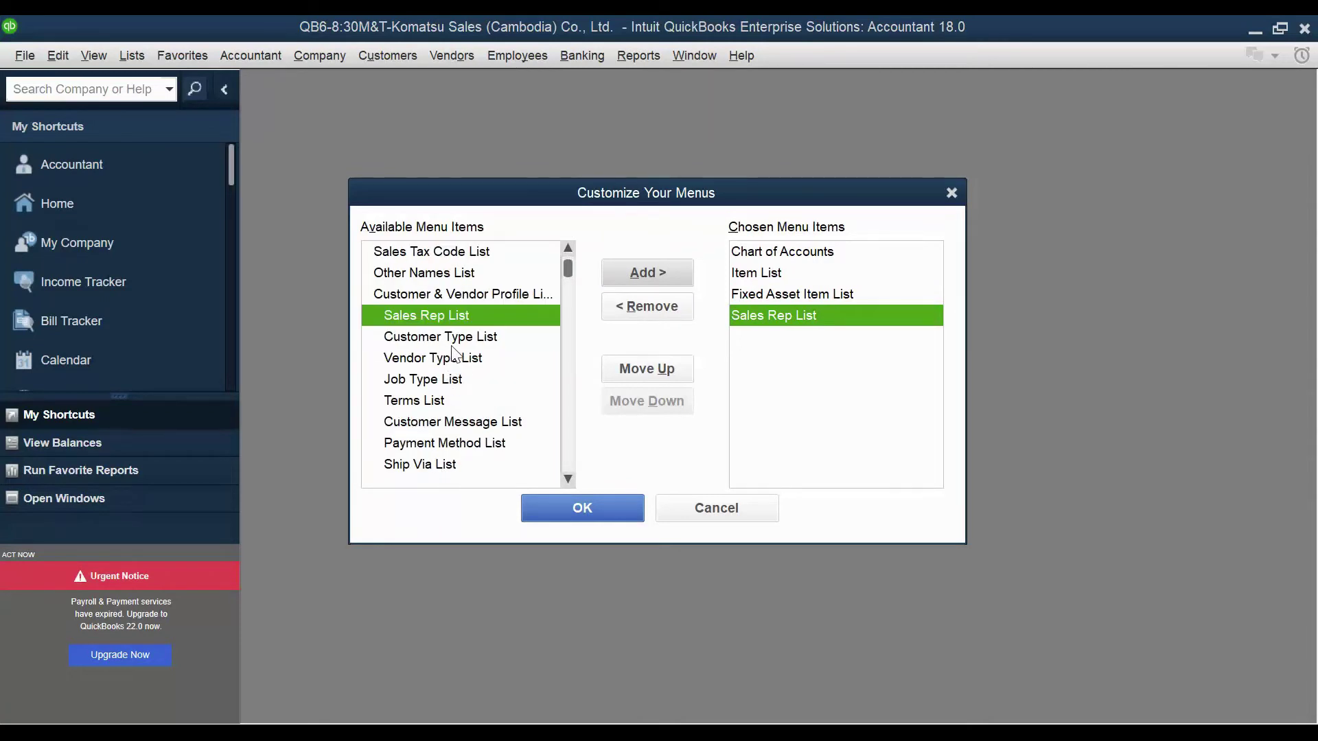
click(460, 402)
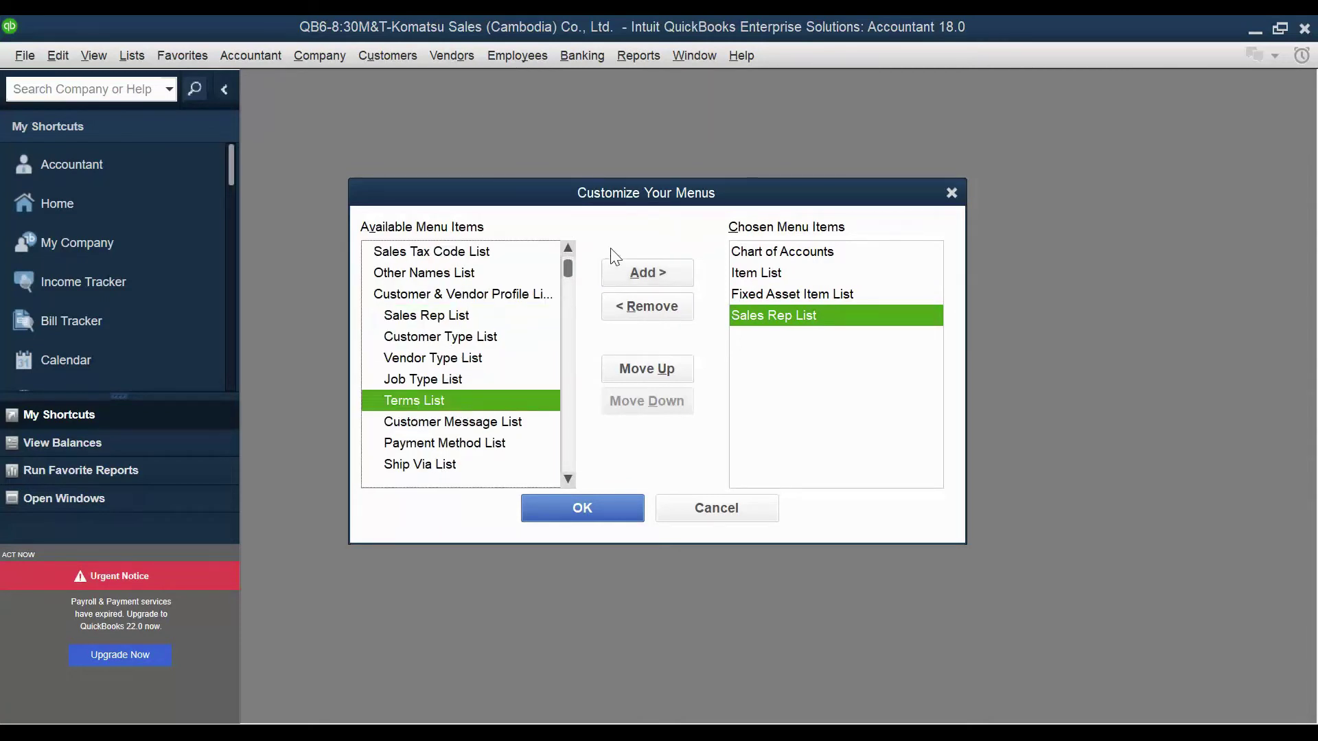
click(641, 271)
scroll(464, 429, down, 1)
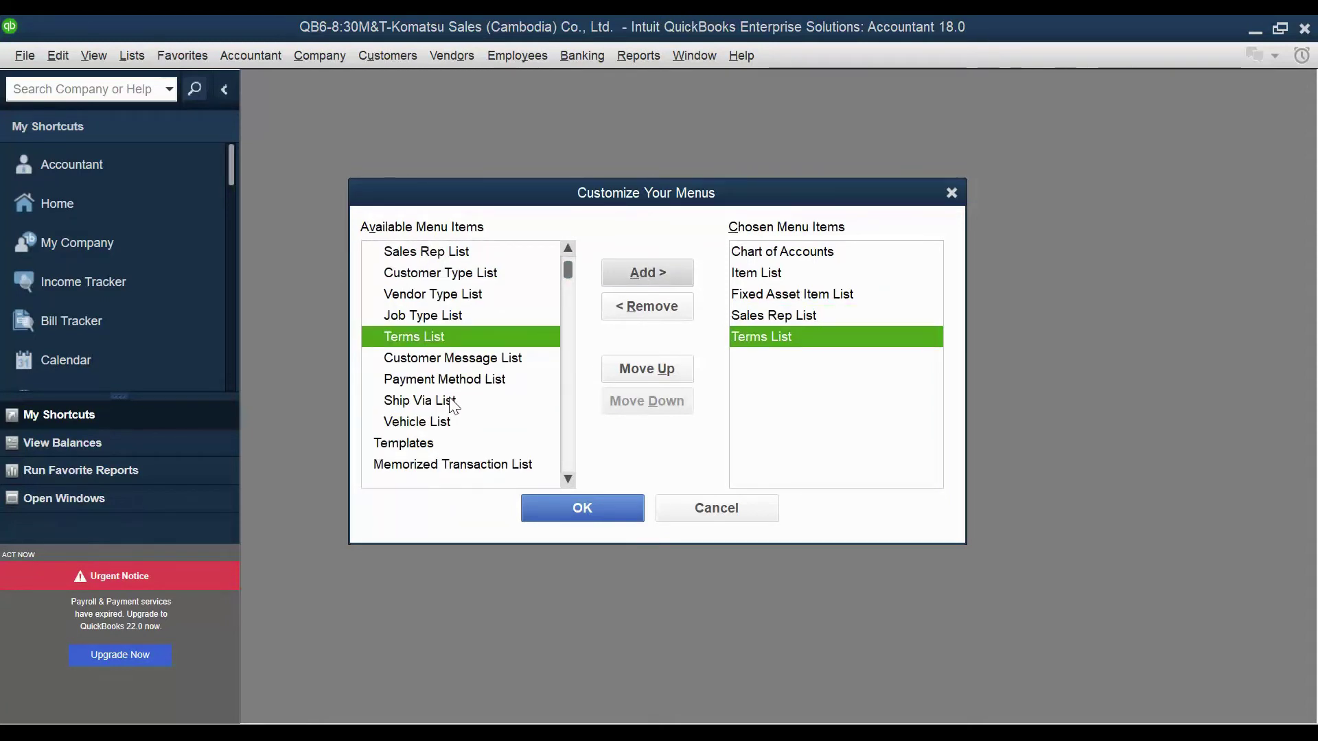
scroll(453, 405, down, 2)
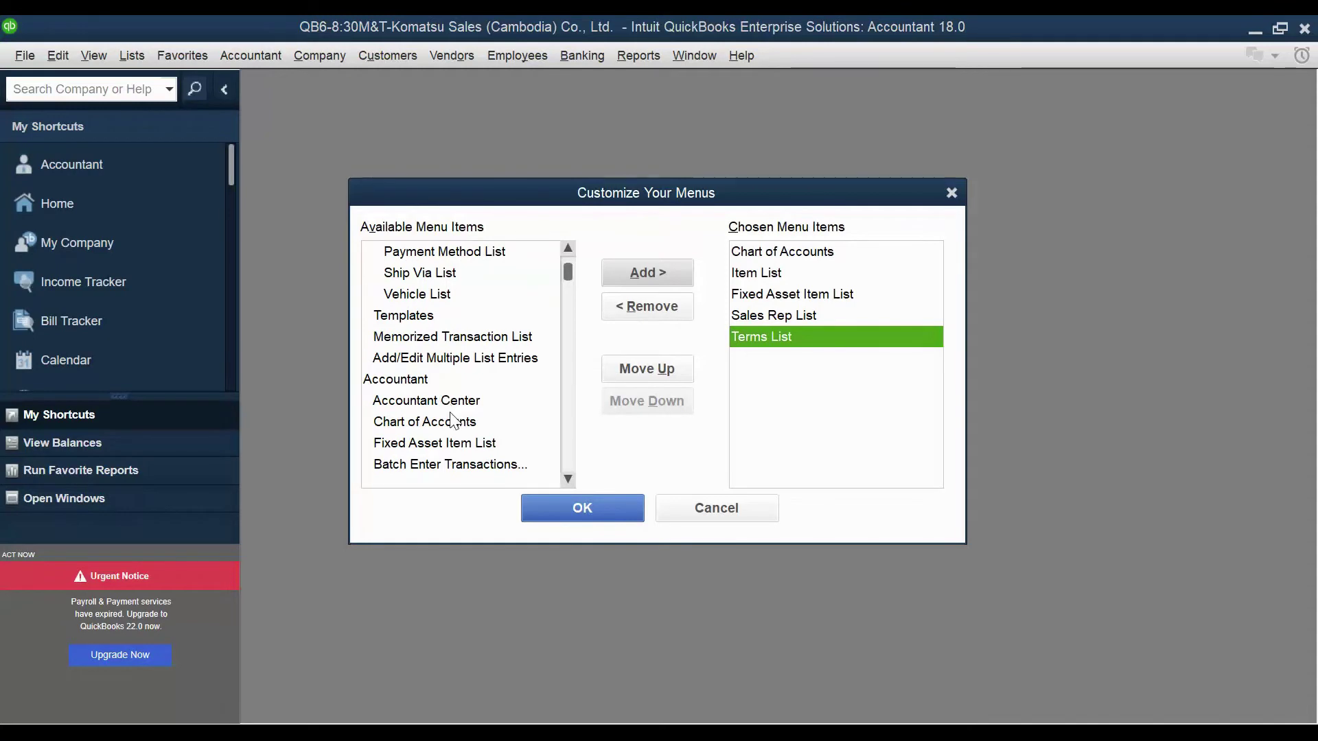
scroll(453, 420, down, 1)
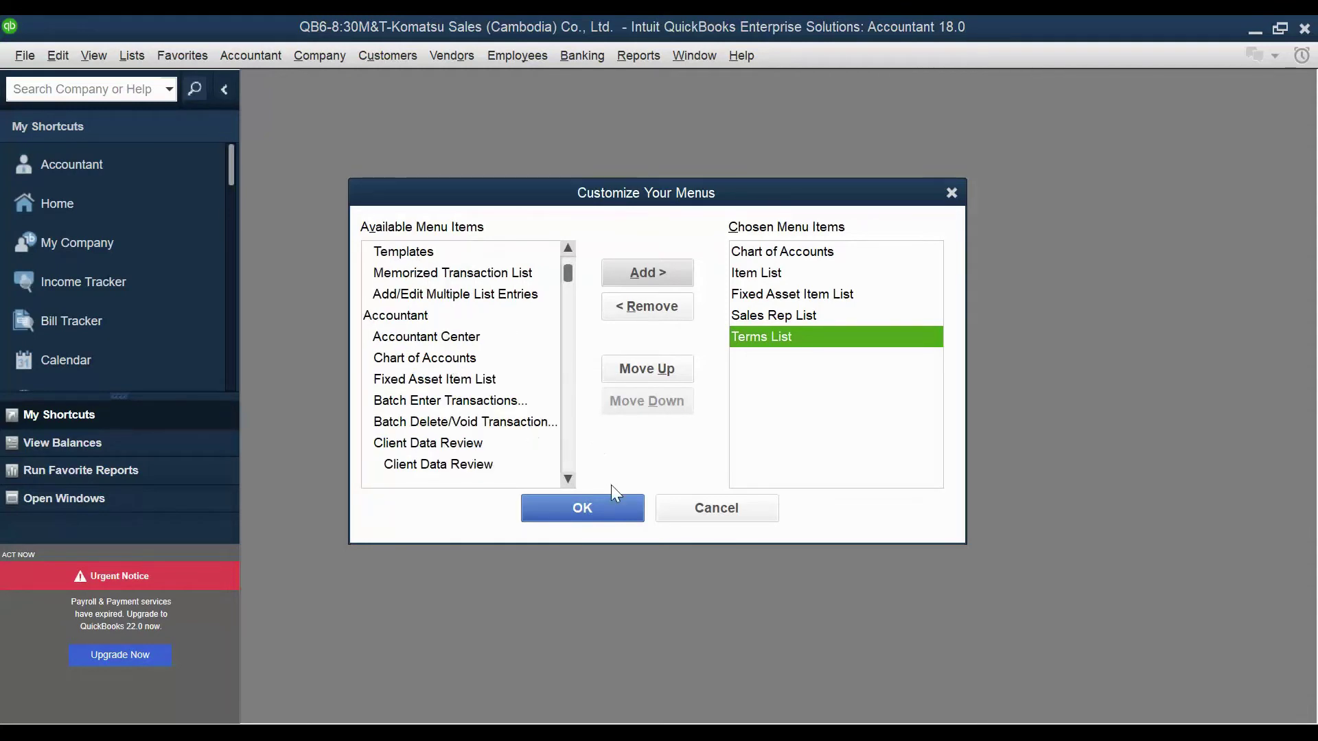
click(616, 509)
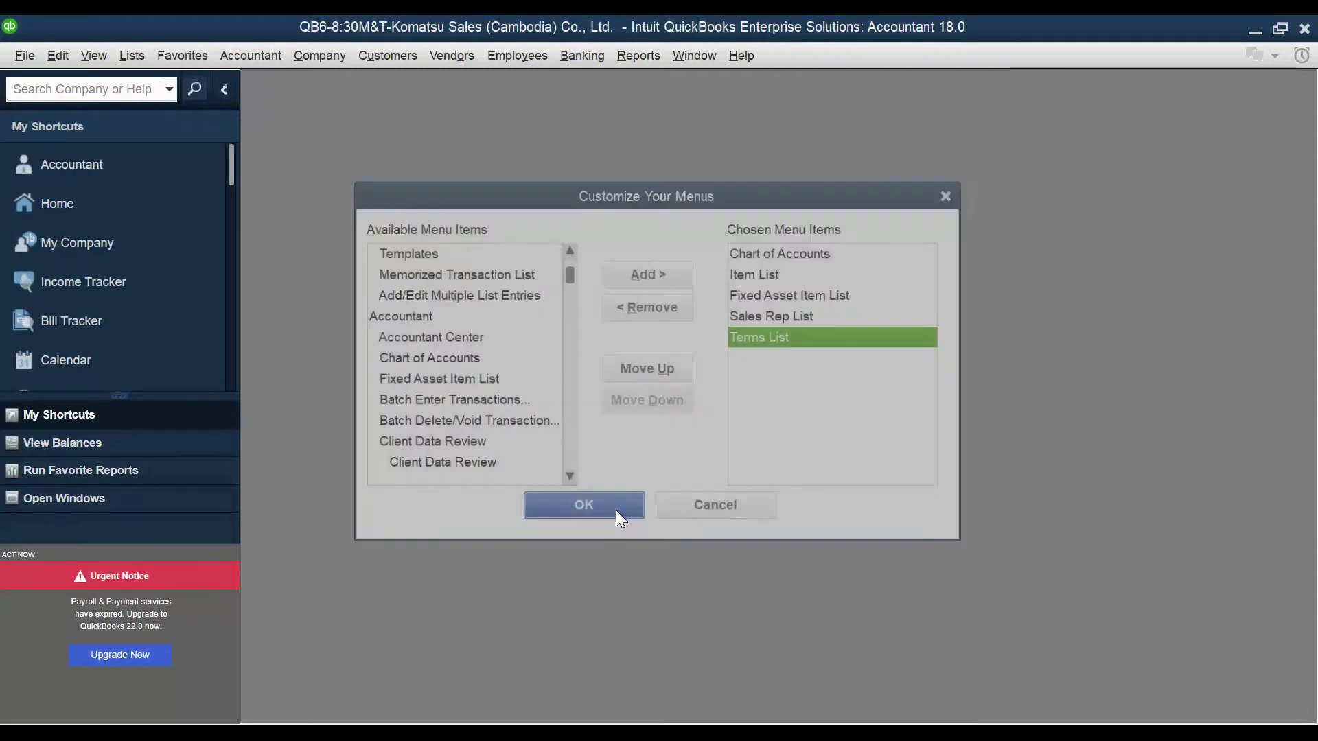
- Check the entries of the customized Favorites menu against the other menus
click(196, 58)
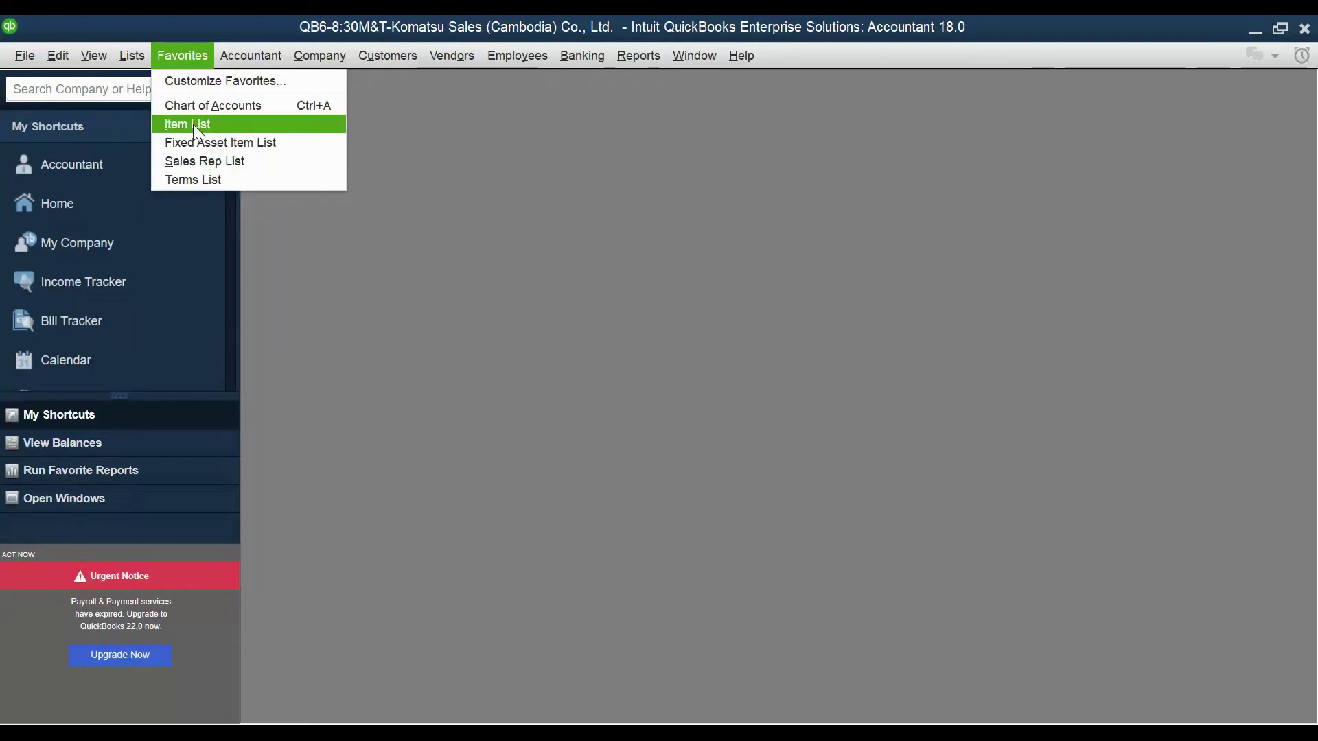
mouse_move(36, 48)
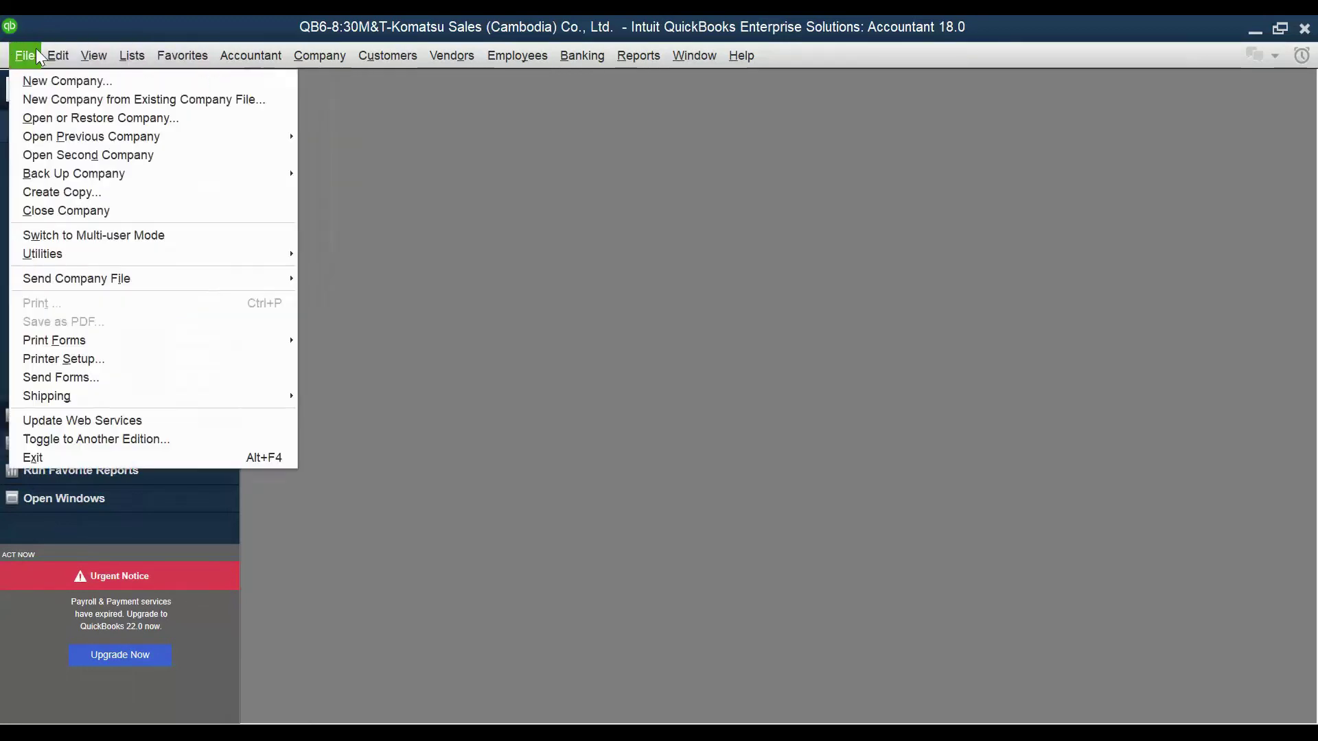
mouse_move(739, 61)
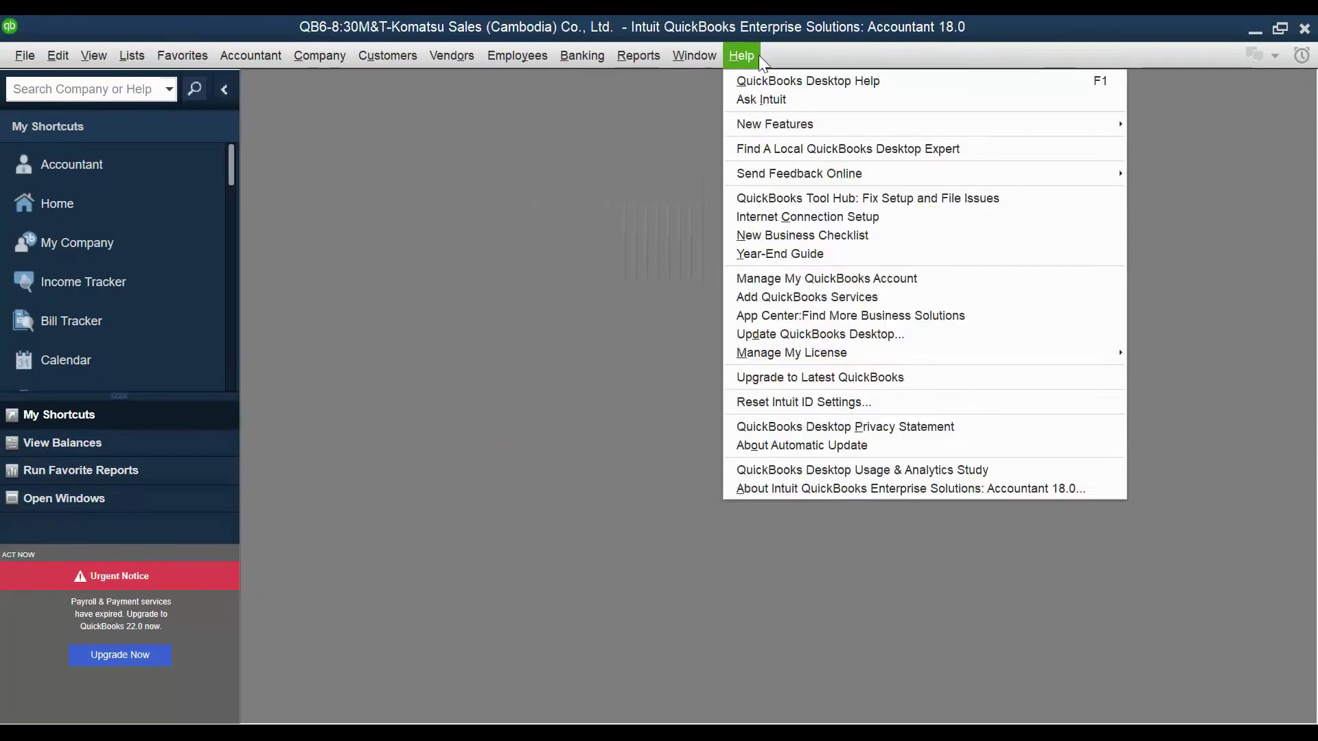
mouse_move(183, 63)
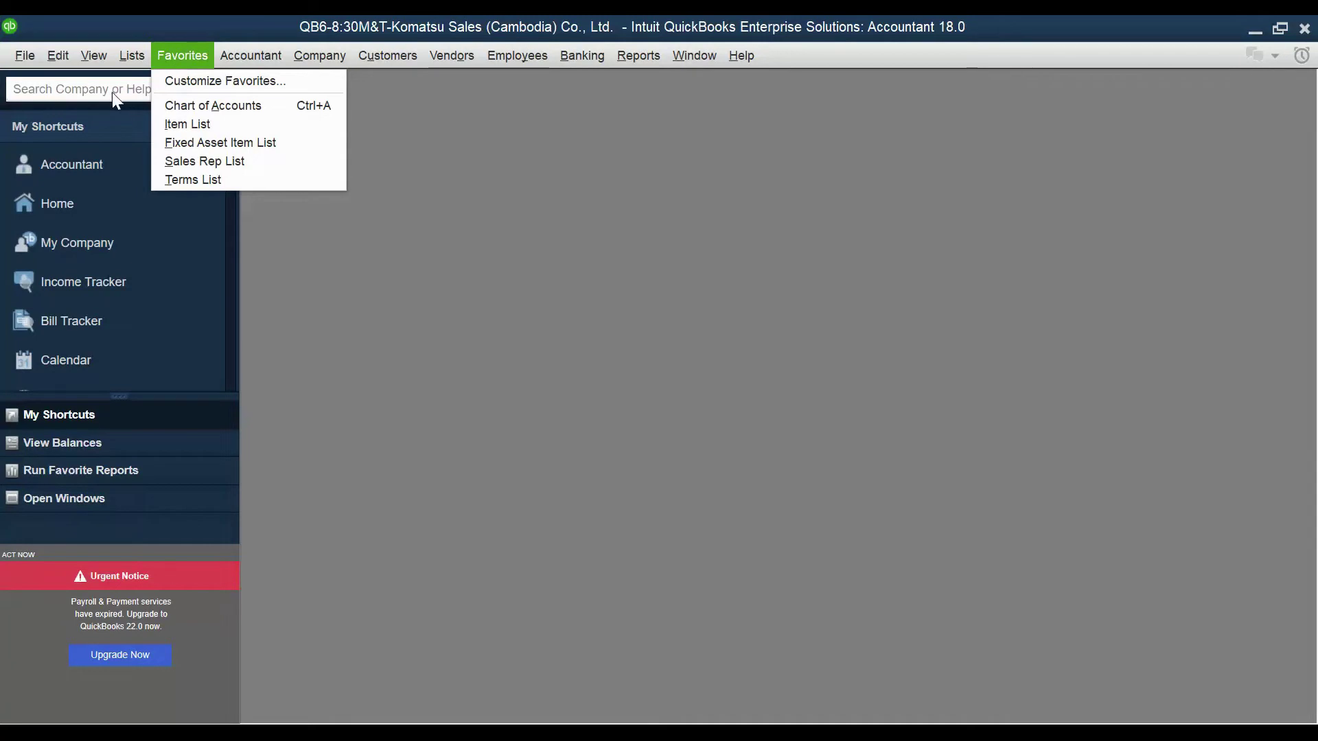
mouse_move(245, 58)
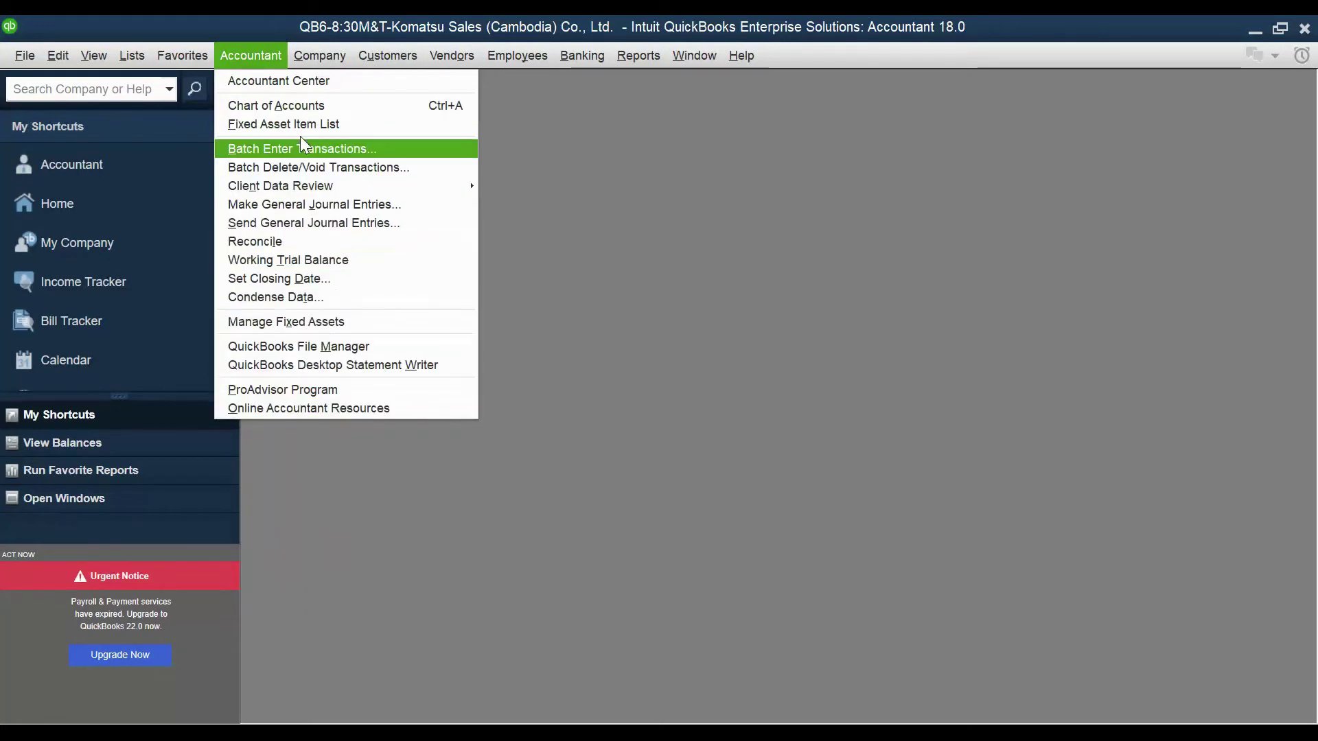
mouse_move(311, 59)
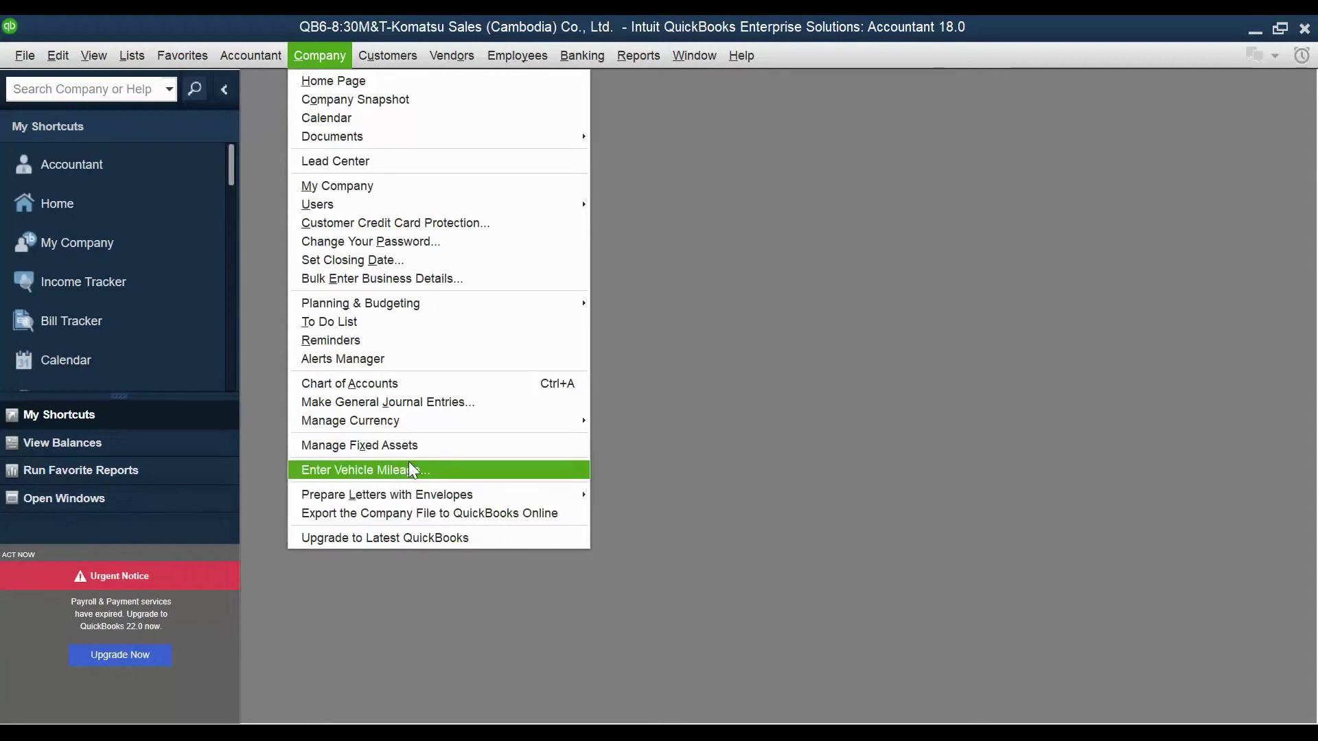
mouse_move(395, 423)
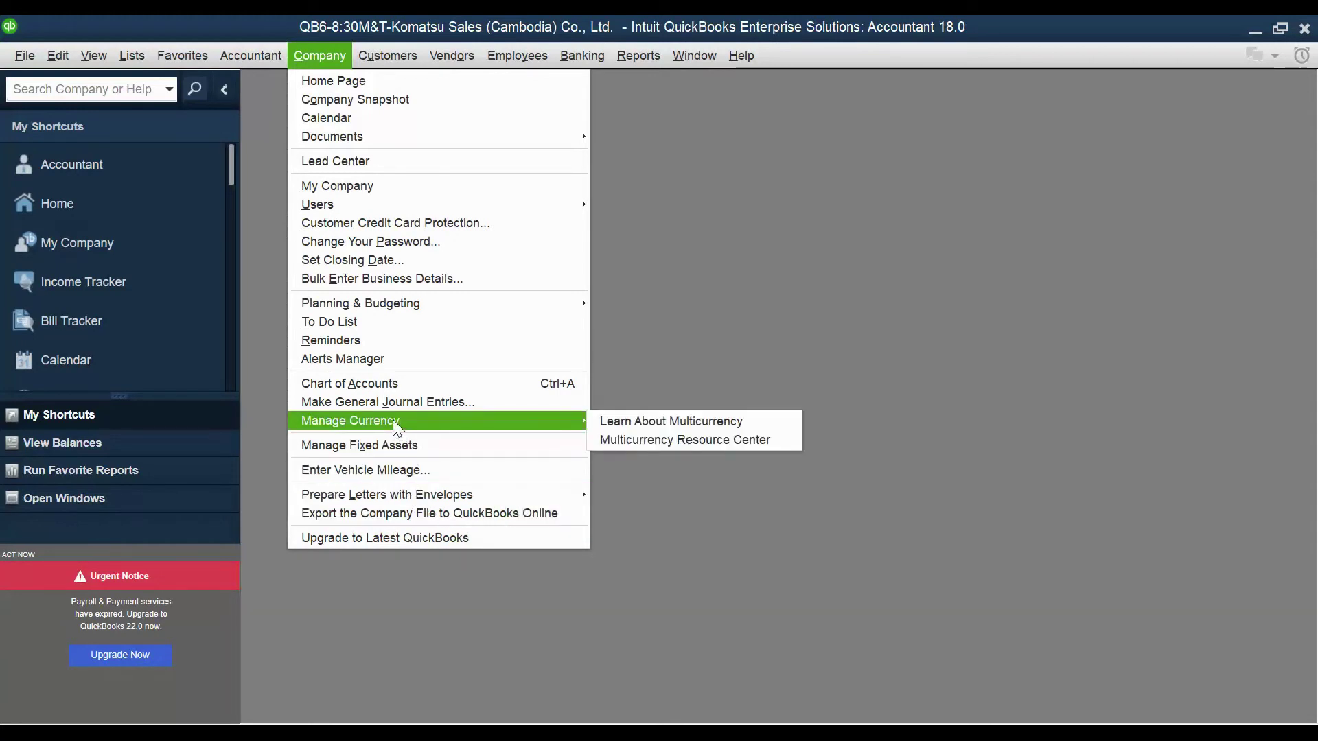
mouse_move(403, 53)
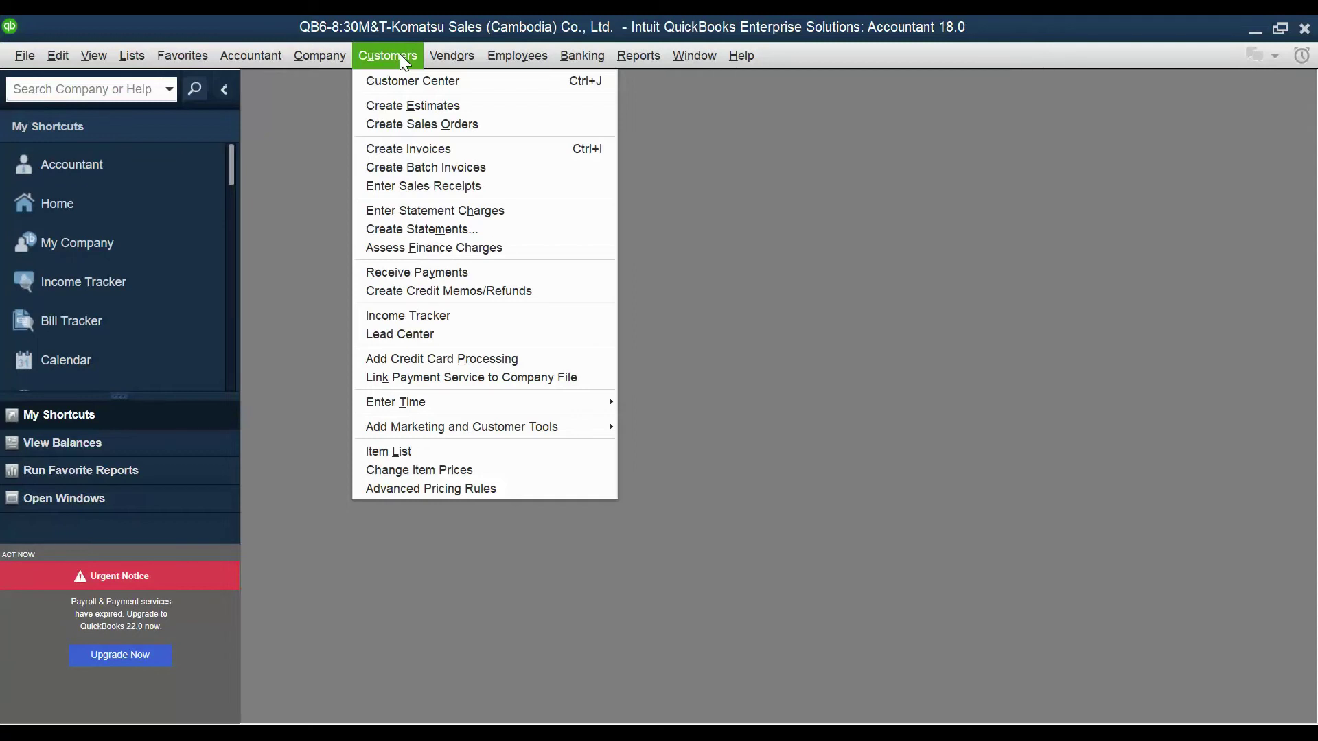
mouse_move(450, 62)
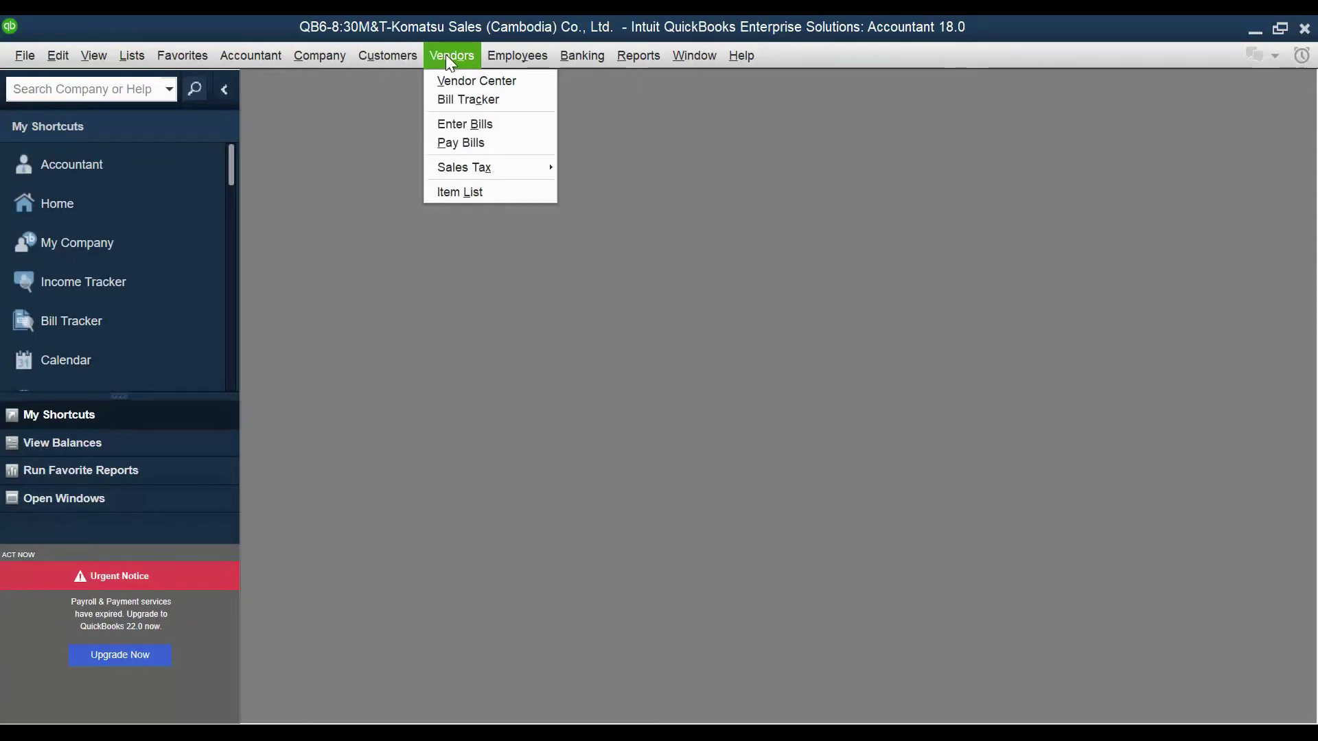
- Look through the remaining menus, from Employees and Banking to the Reports categories and Help, and close the open menu
mouse_move(511, 55)
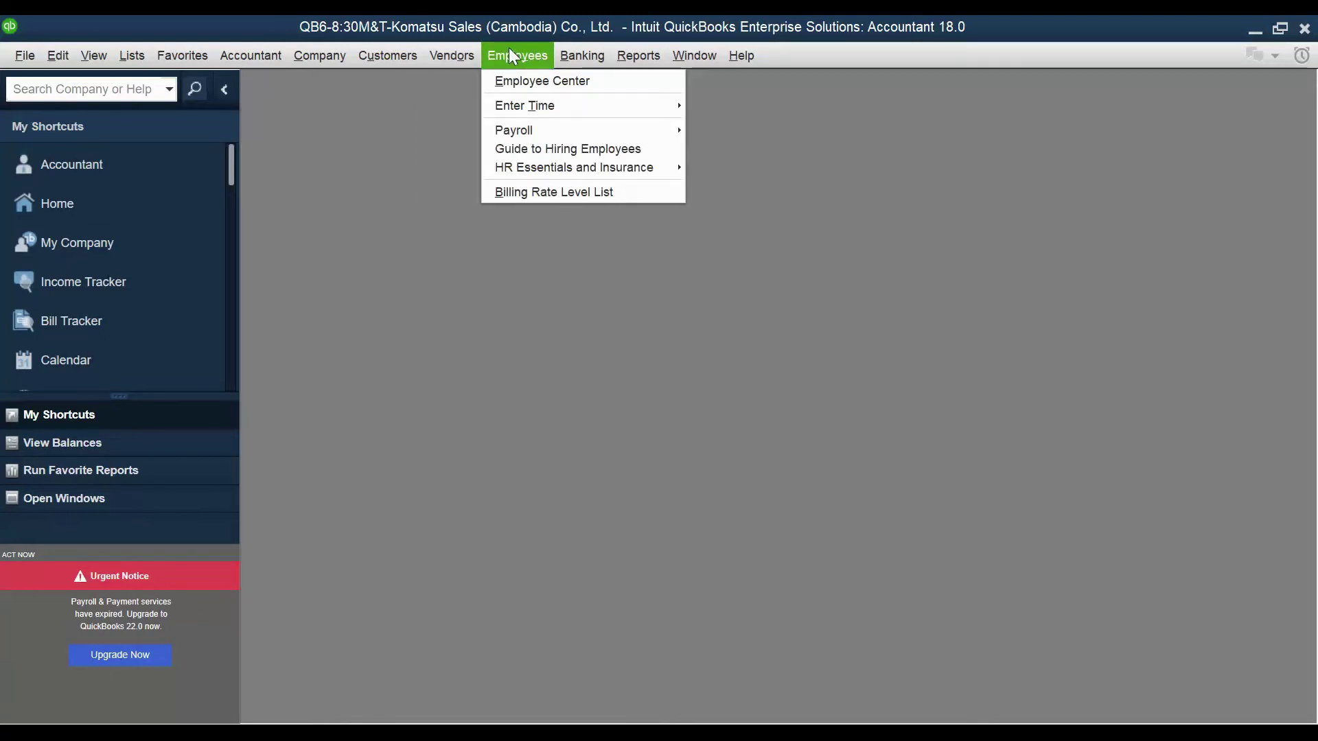
mouse_move(573, 45)
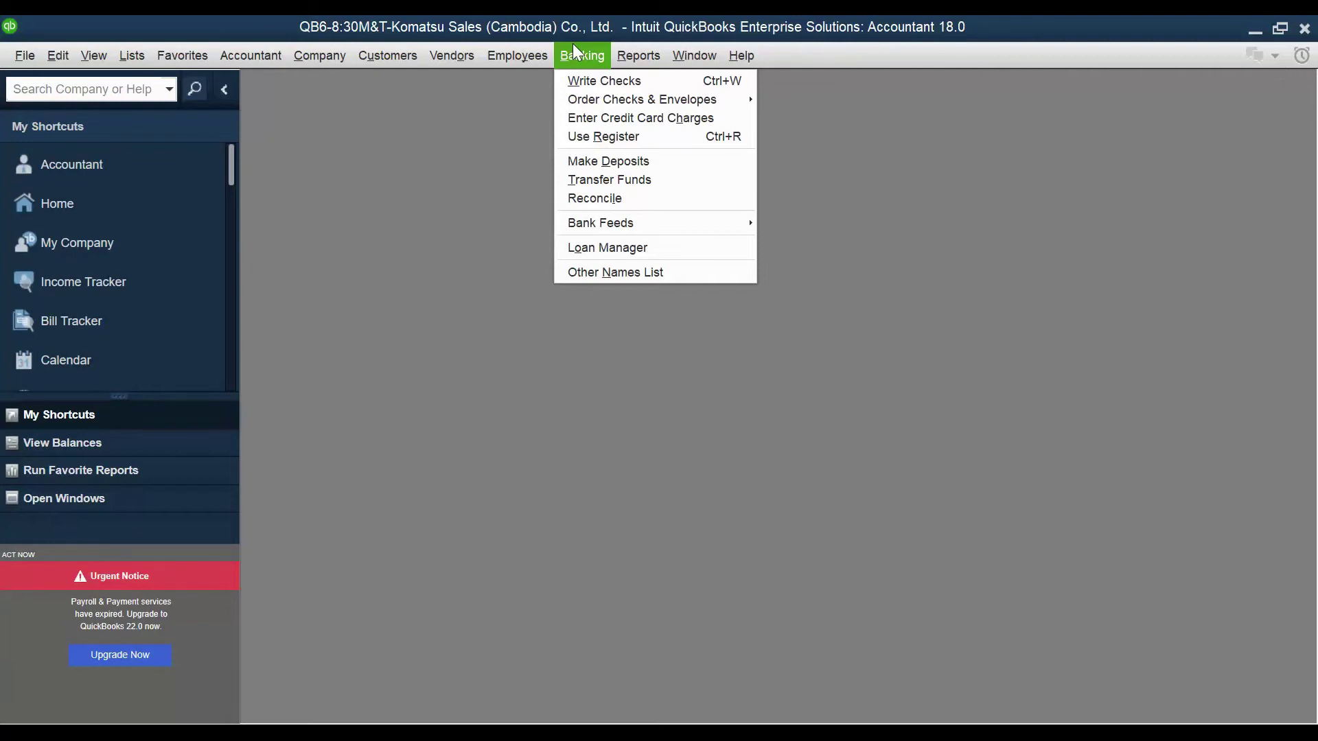
mouse_move(640, 51)
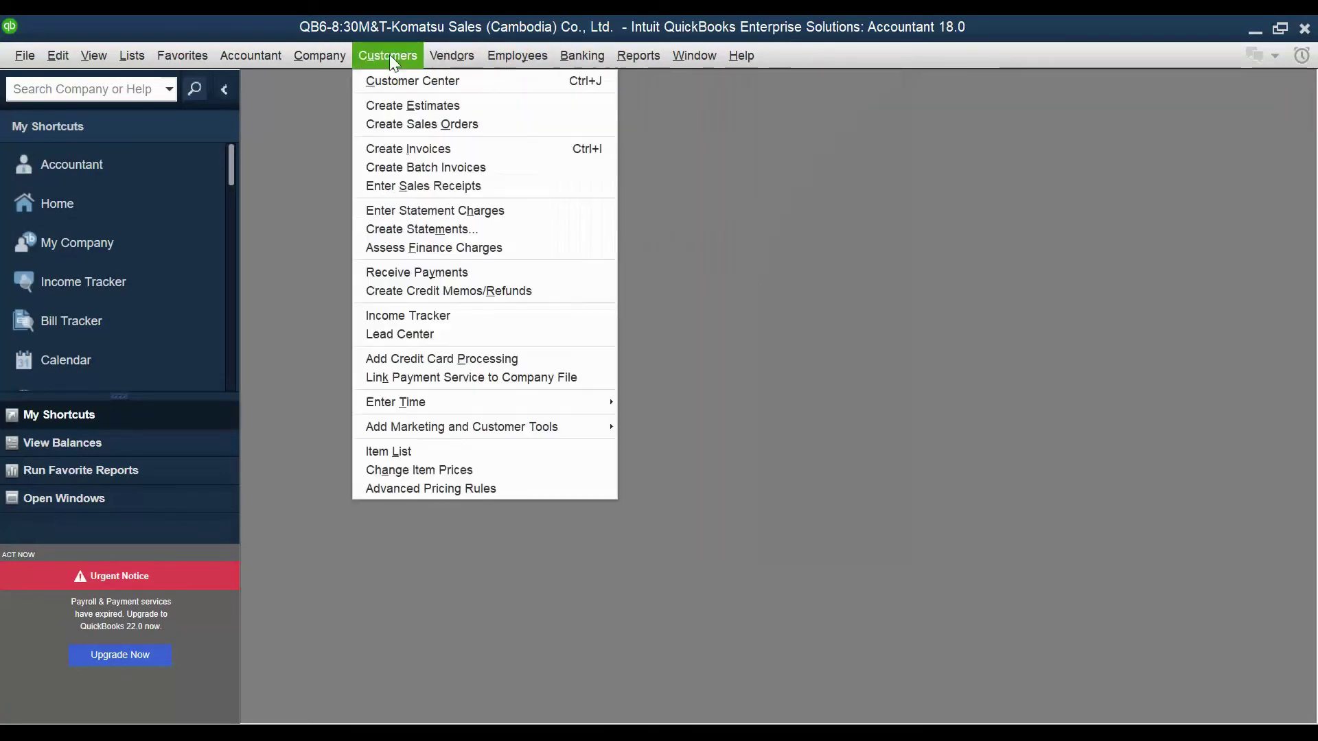
mouse_move(36, 61)
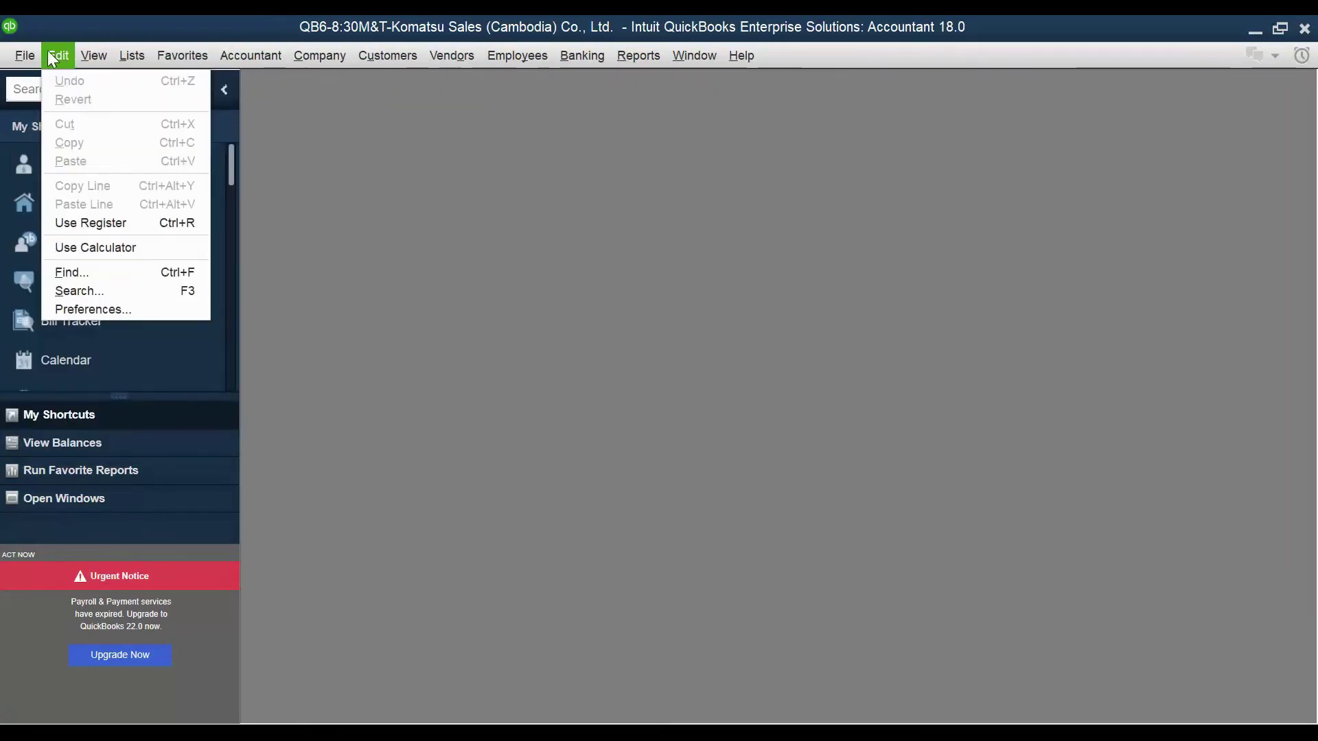
click(60, 49)
click(132, 55)
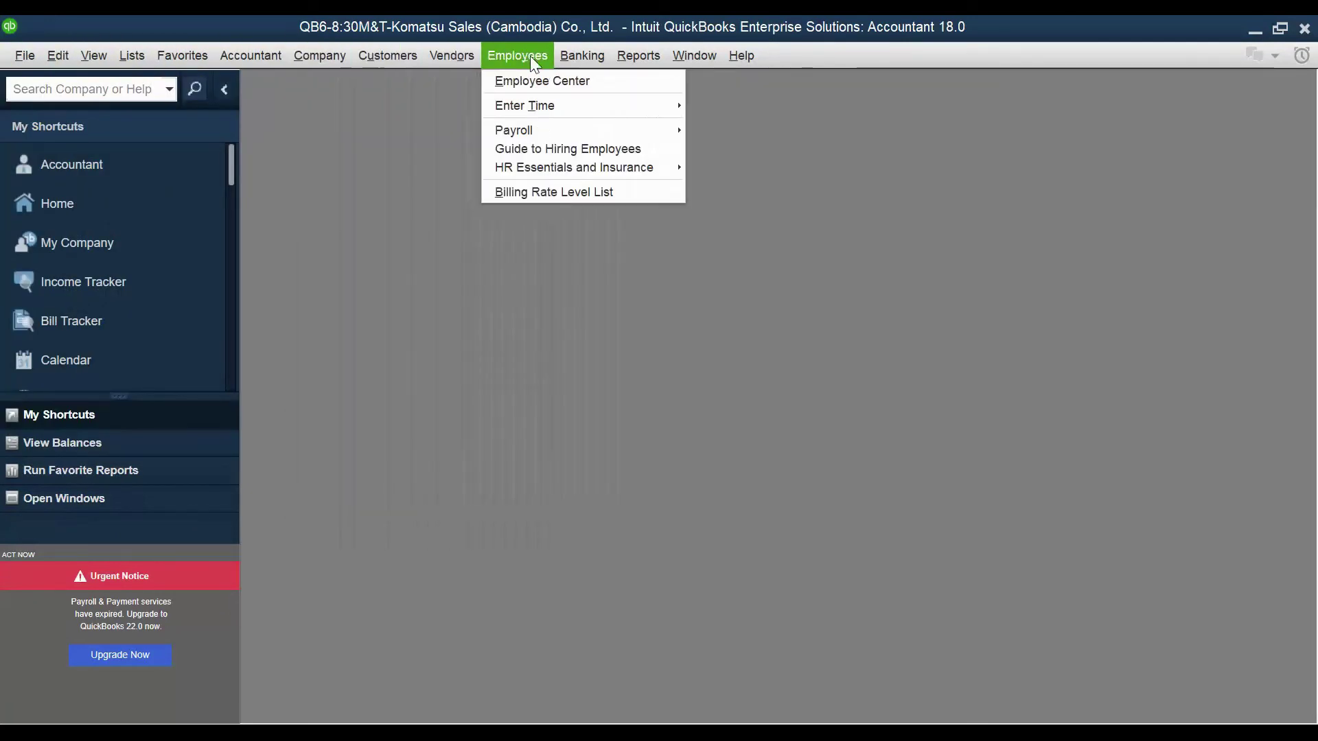
mouse_move(633, 60)
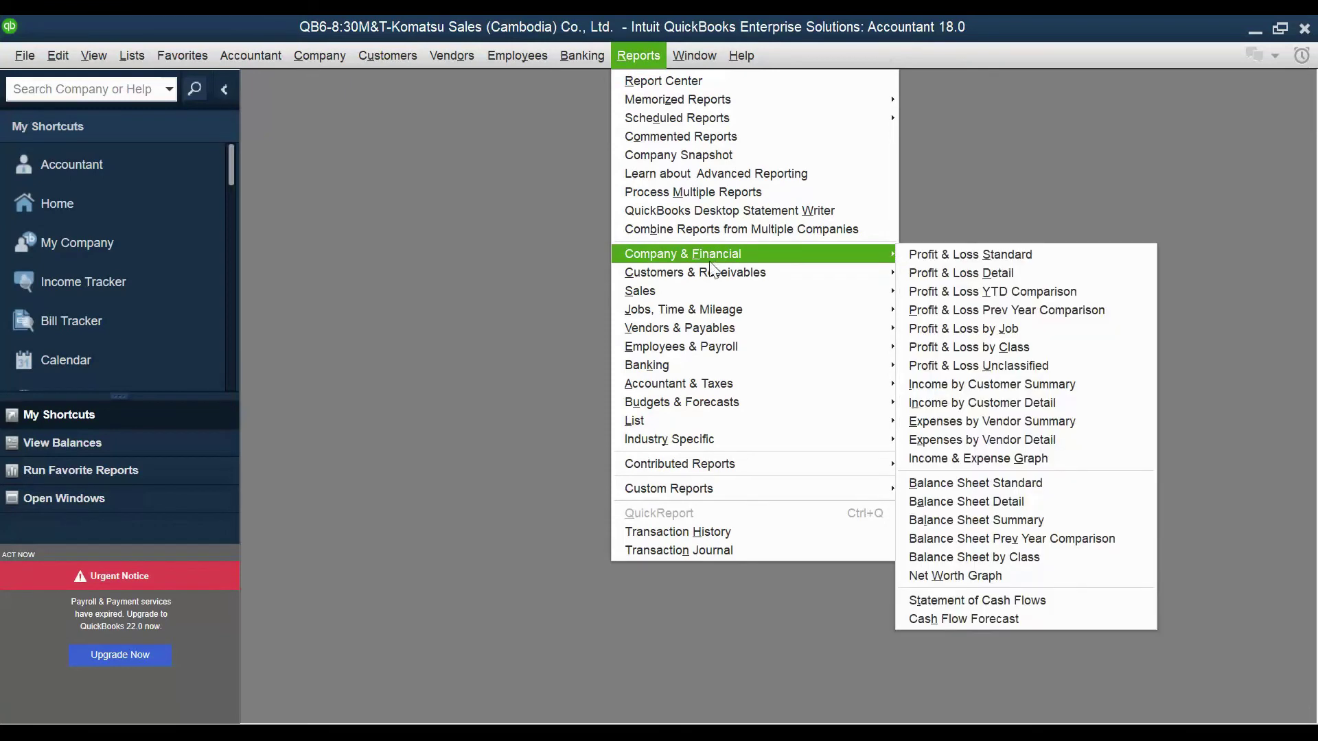
mouse_move(710, 275)
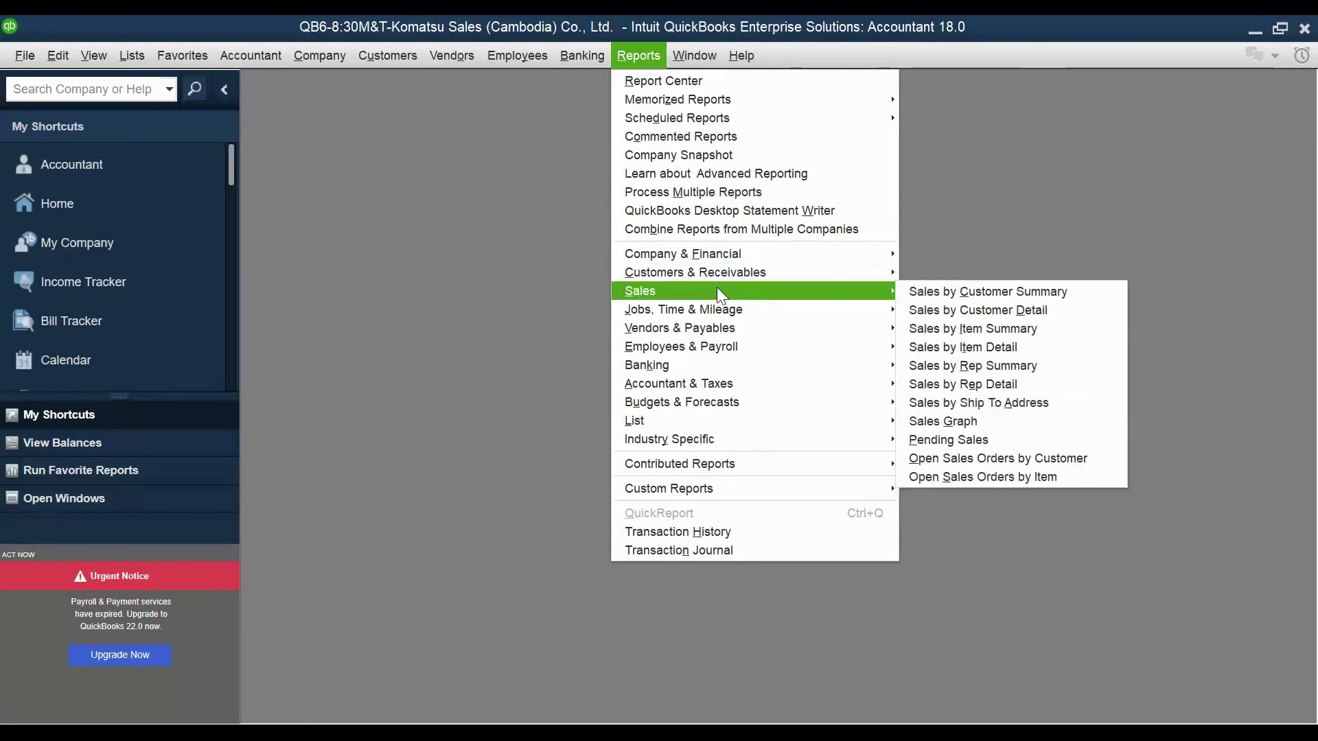
mouse_move(722, 310)
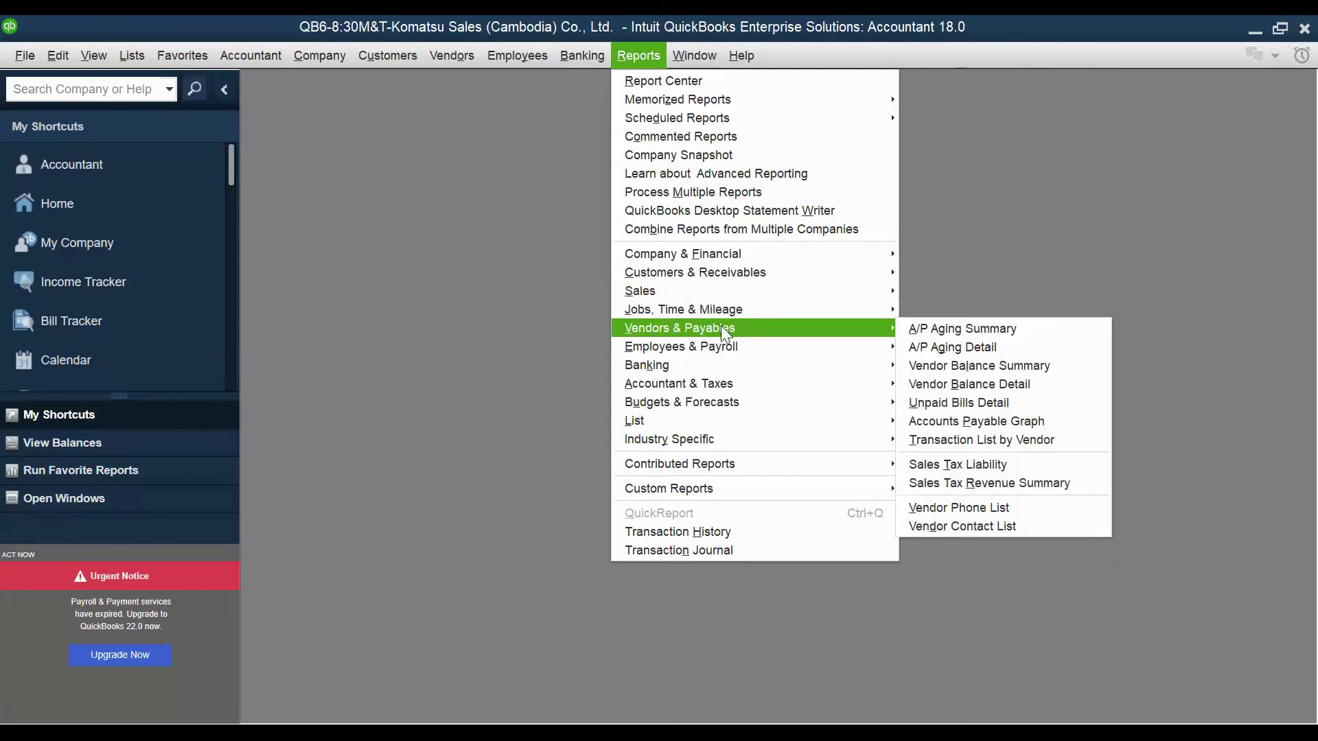
mouse_move(727, 344)
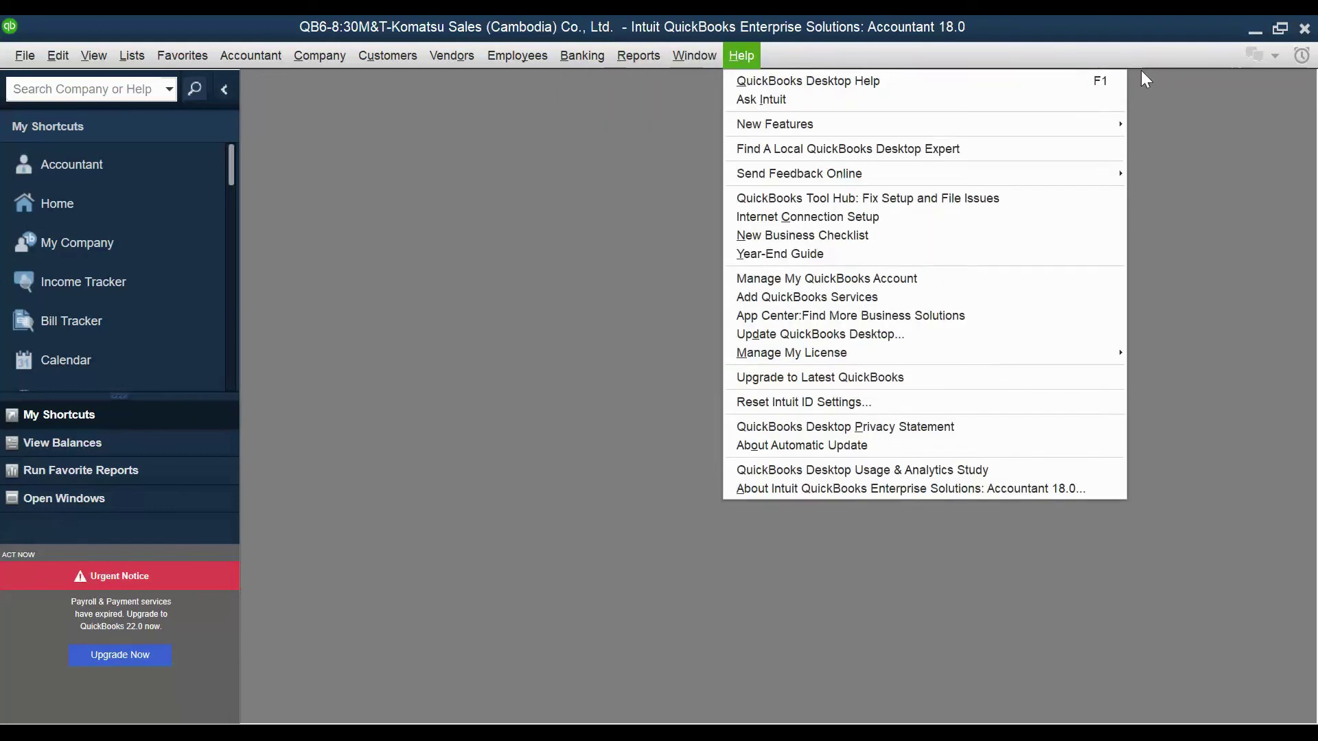
click(1121, 57)
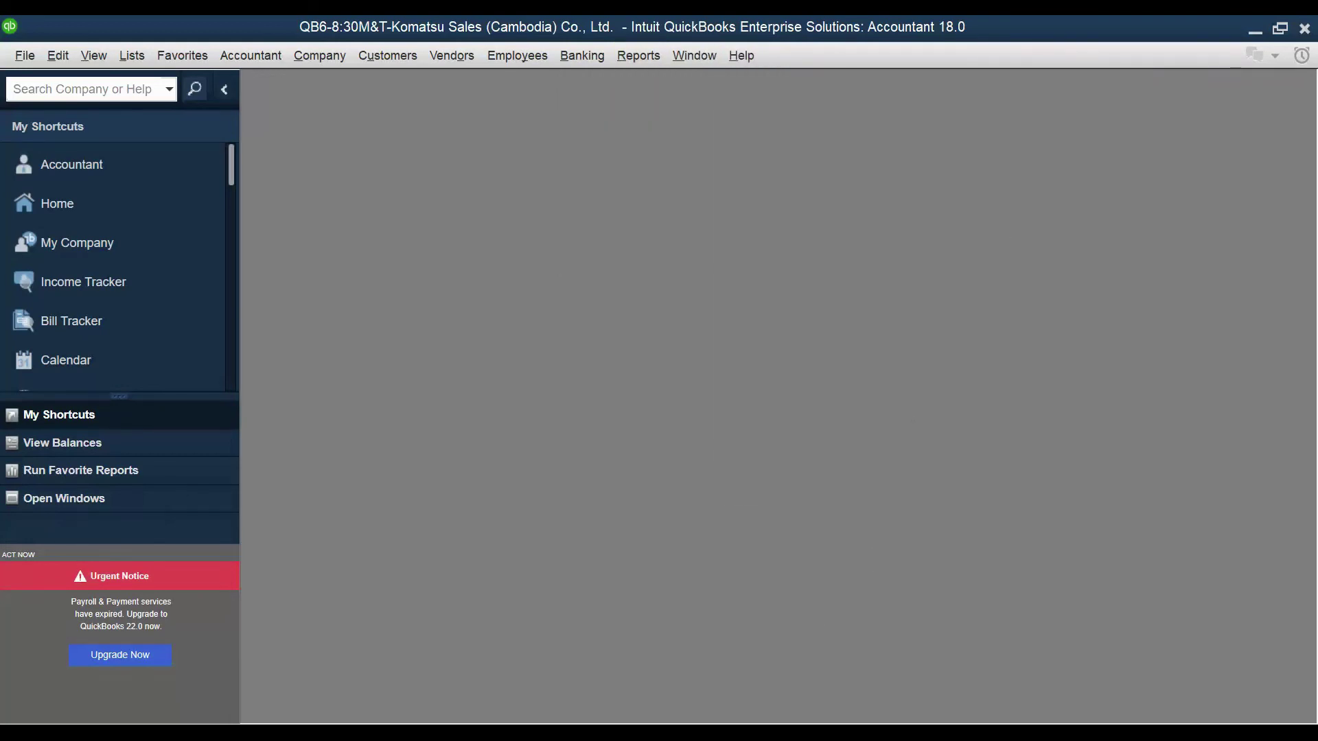
- Switch to Telegram and show the latest messages of the QB 6-8:30PM Mon+Tue class group chat
mouse_move(410, 733)
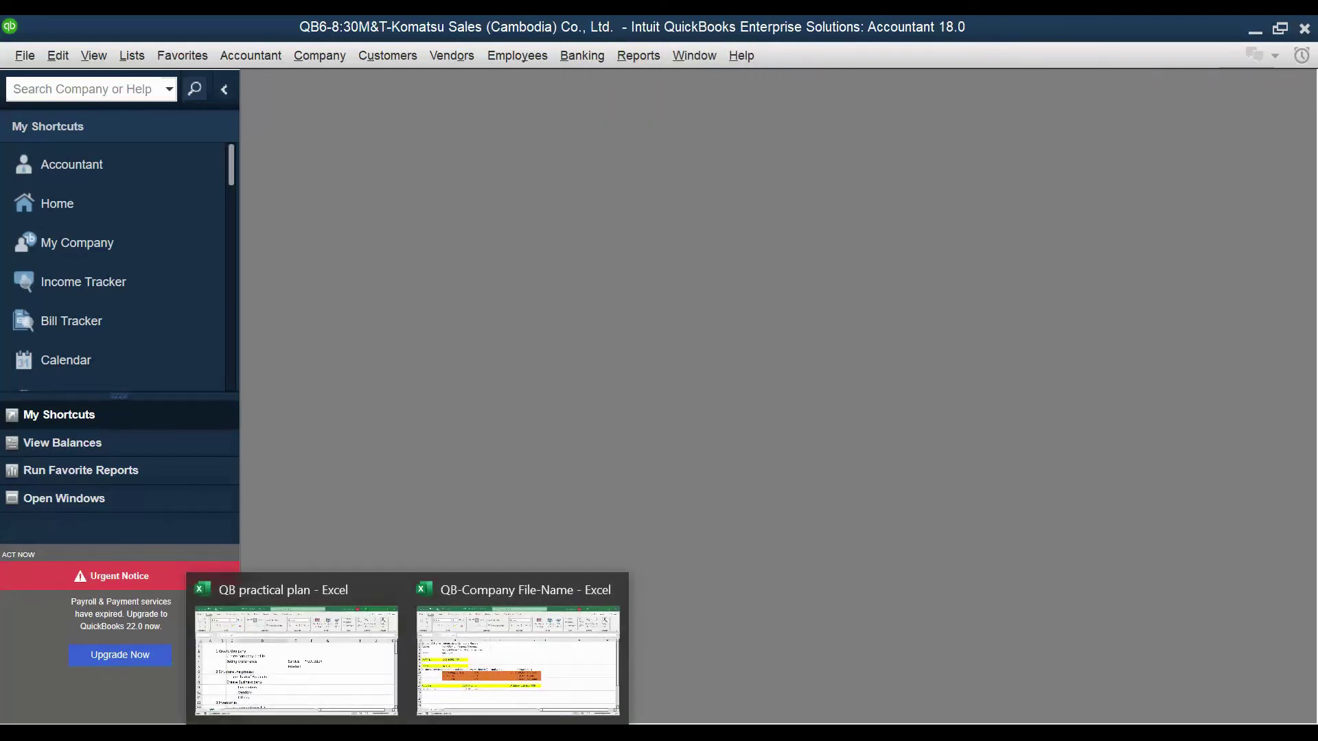
click(134, 656)
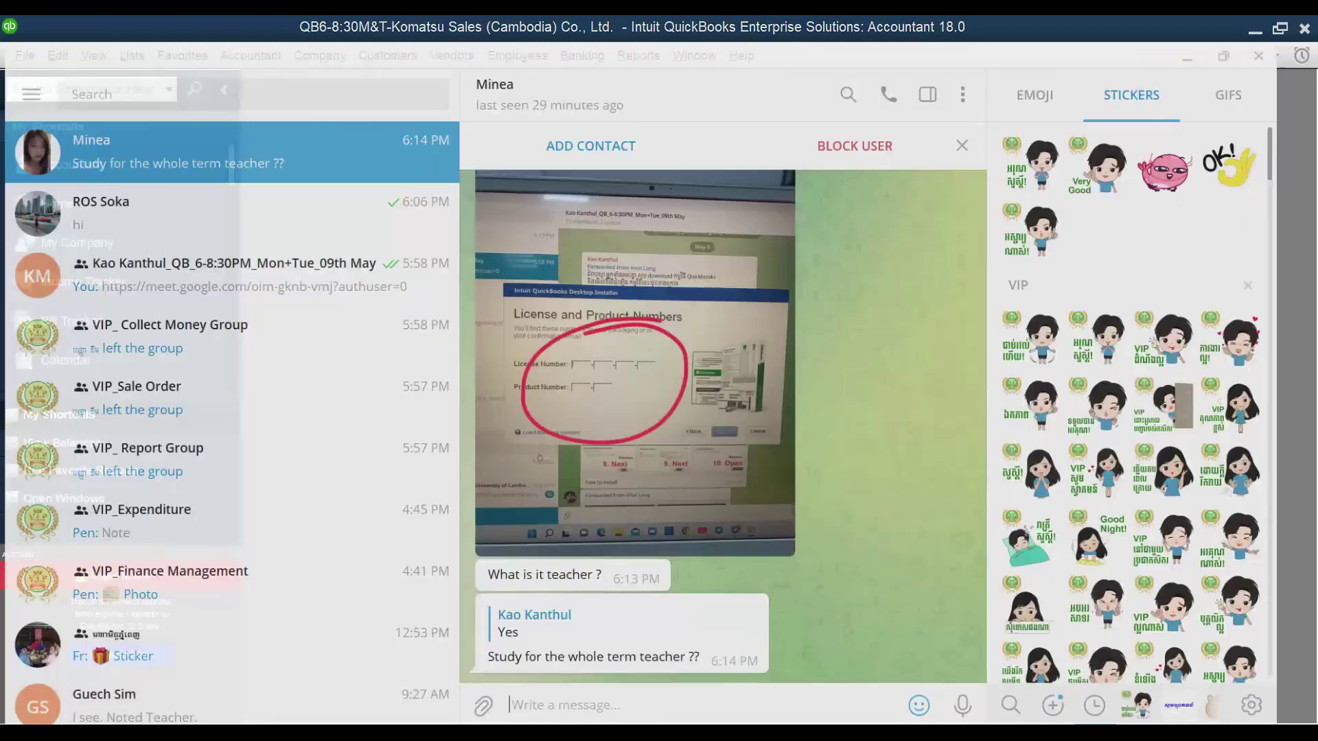
click(261, 273)
scroll(694, 635, down, 15)
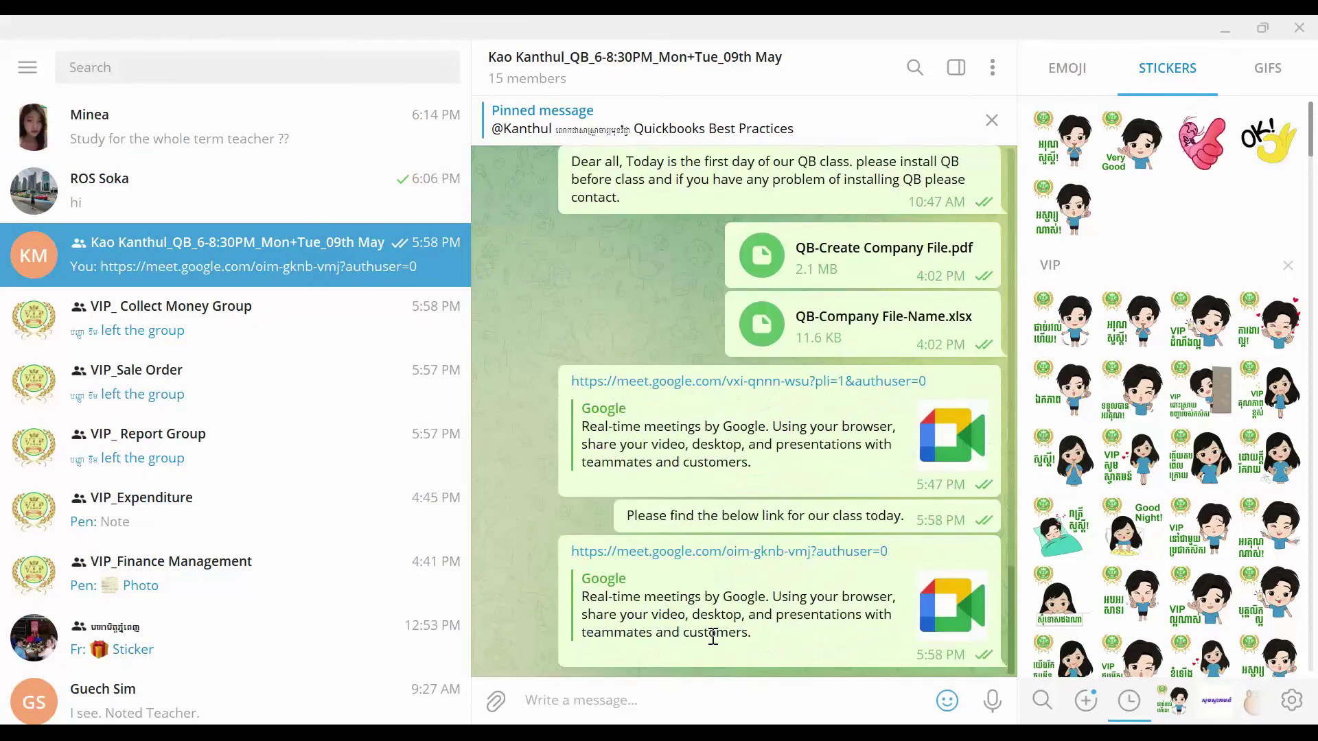
- Send the Word document QB-Setup Company Preferences from the 3- IFA QB Class folder to the class group
click(496, 701)
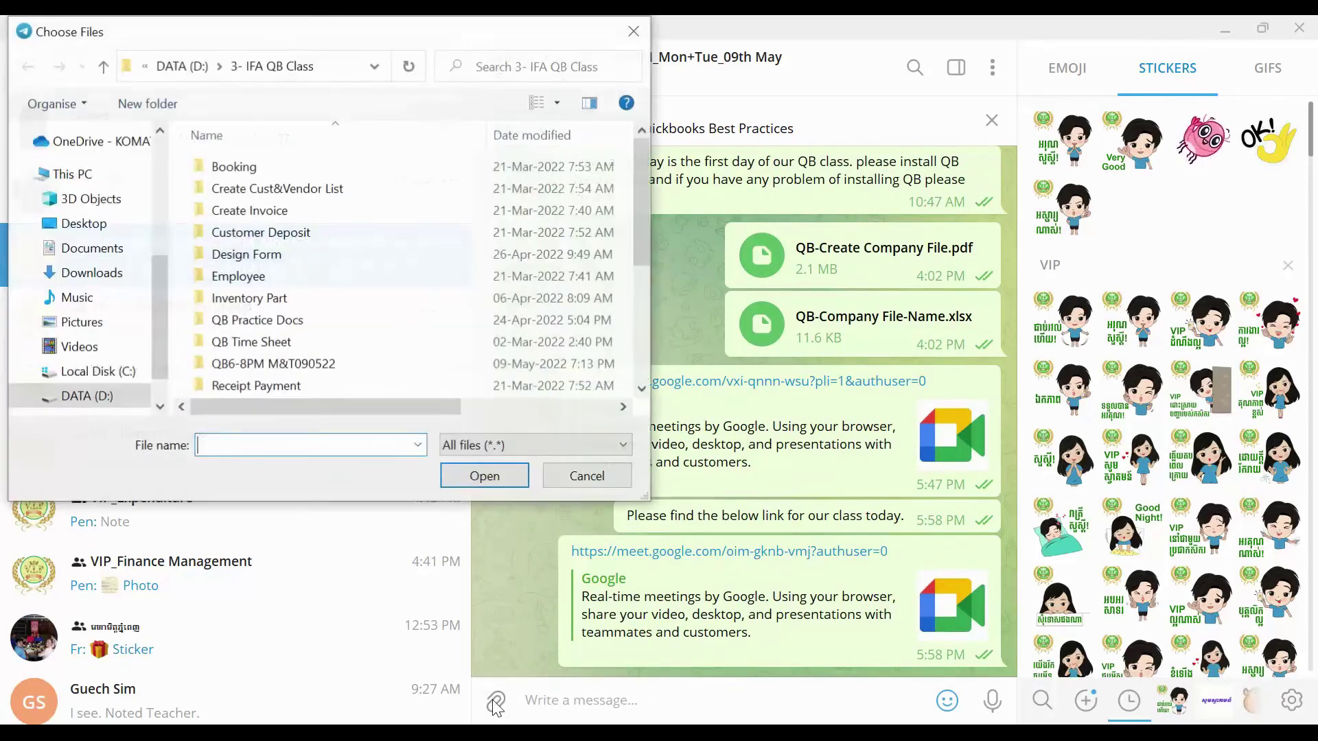
scroll(148, 357, down, 2)
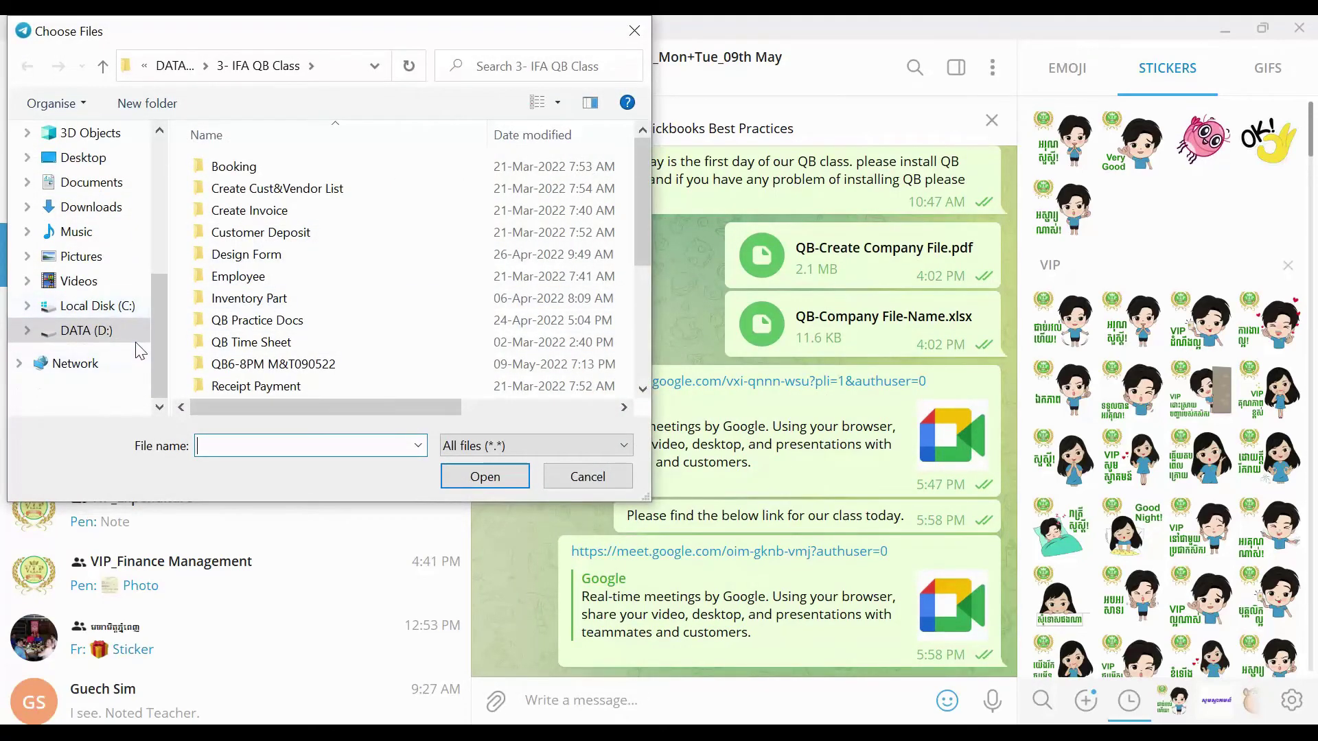
scroll(291, 302, down, 2)
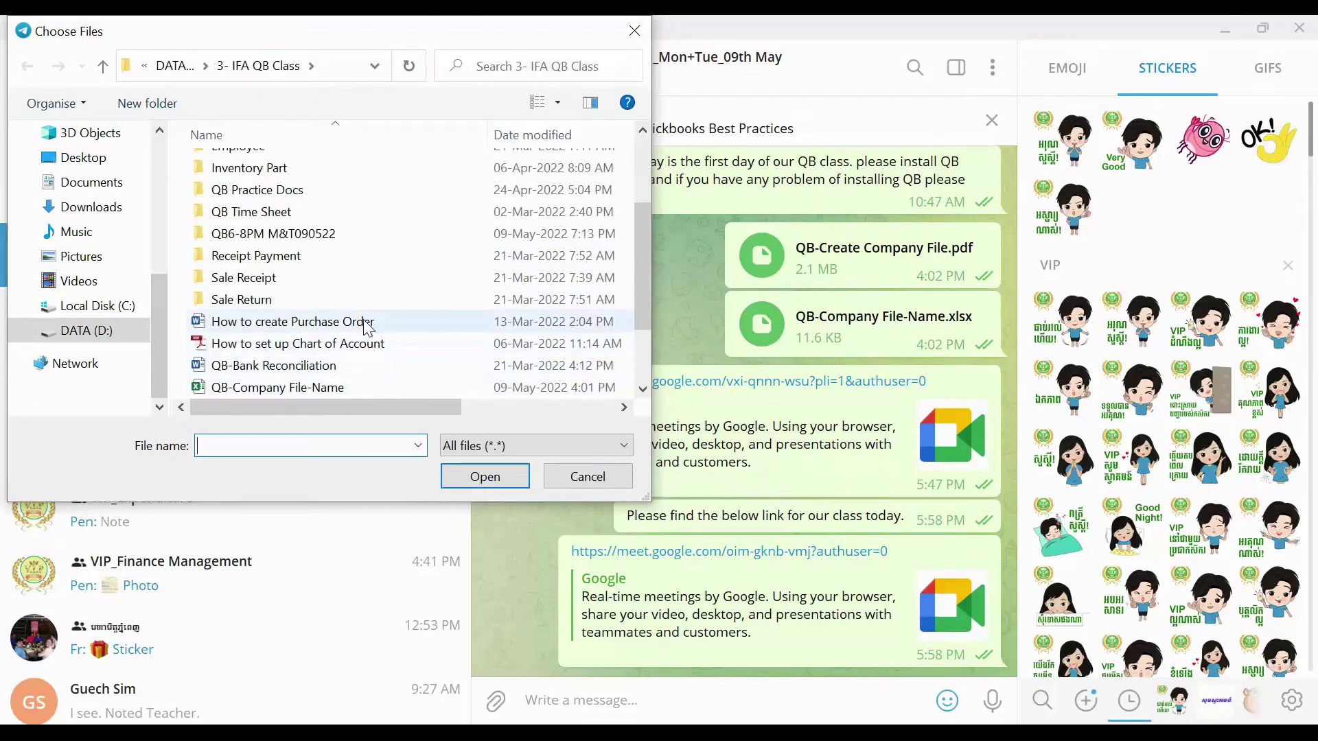
scroll(366, 327, down, 2)
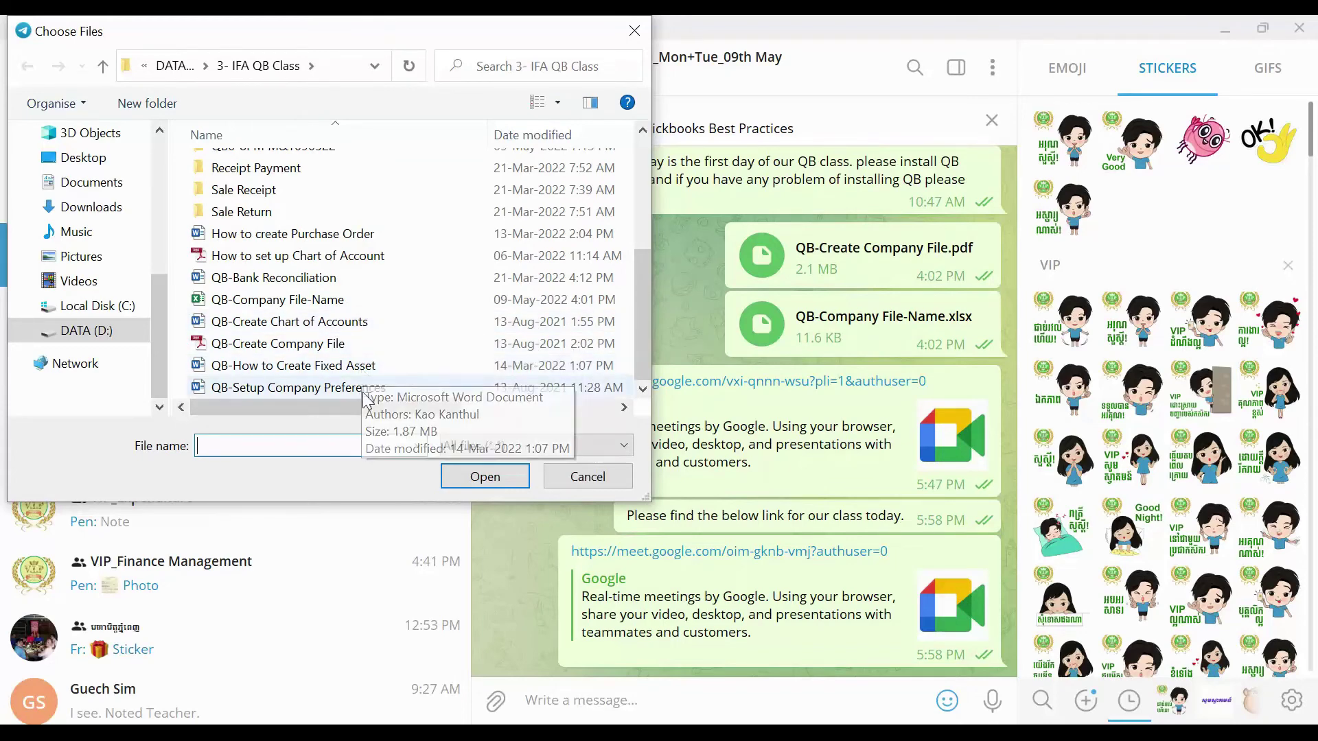
click(366, 389)
click(485, 476)
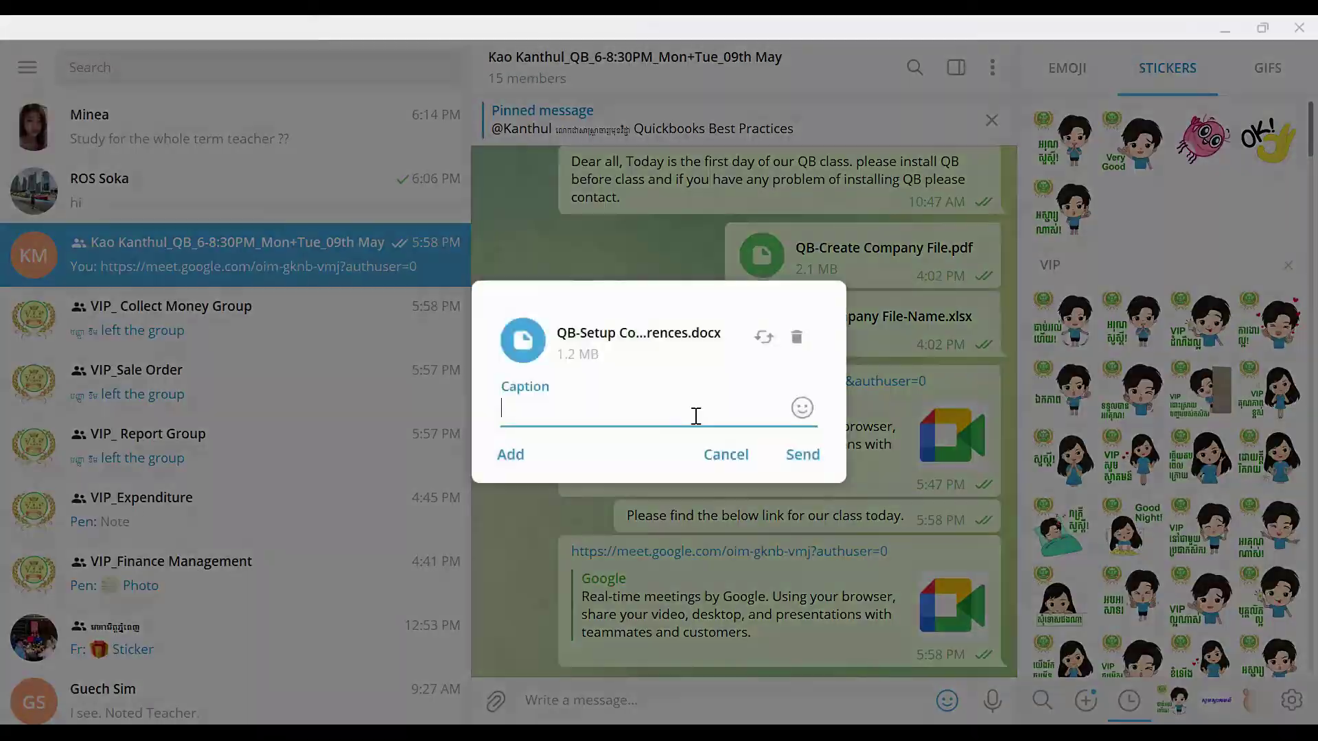
click(802, 456)
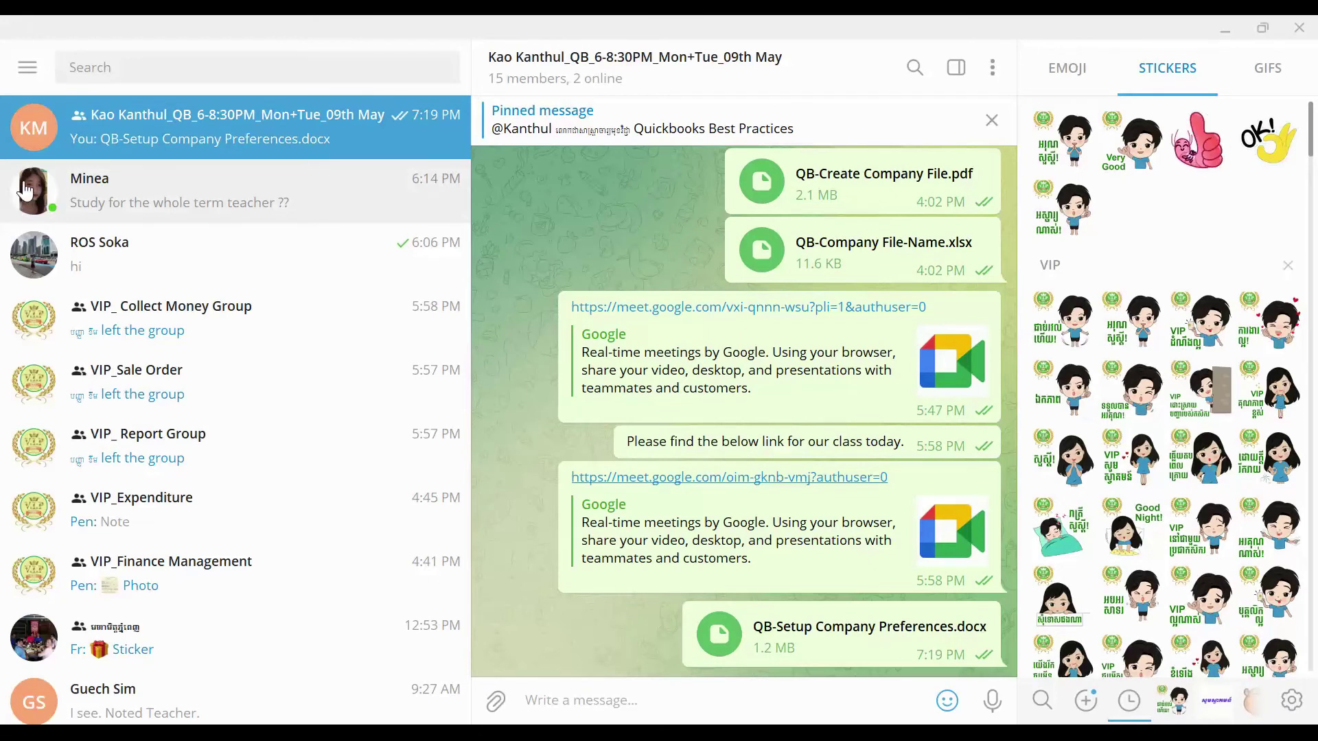
- Switch back to QuickBooks Desktop, open the Chart of Accounts and maximize its window
click(412, 733)
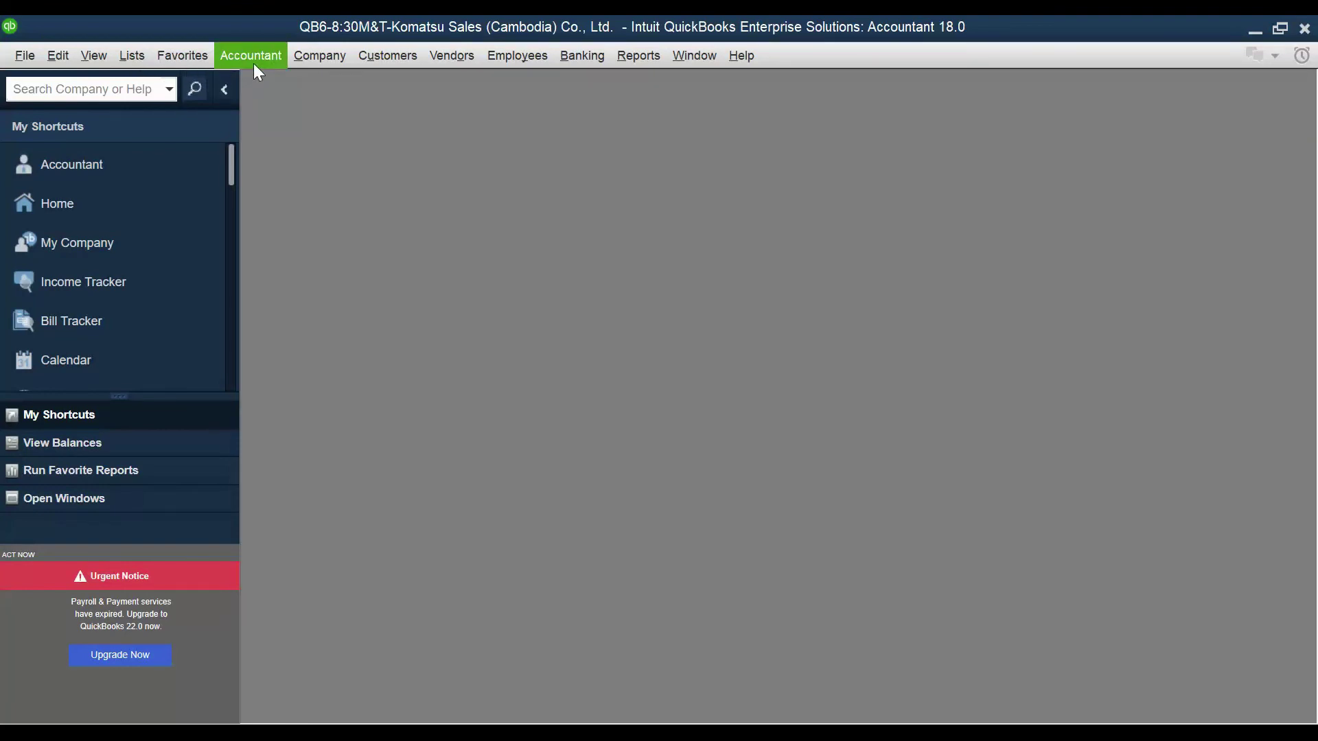
click(132, 63)
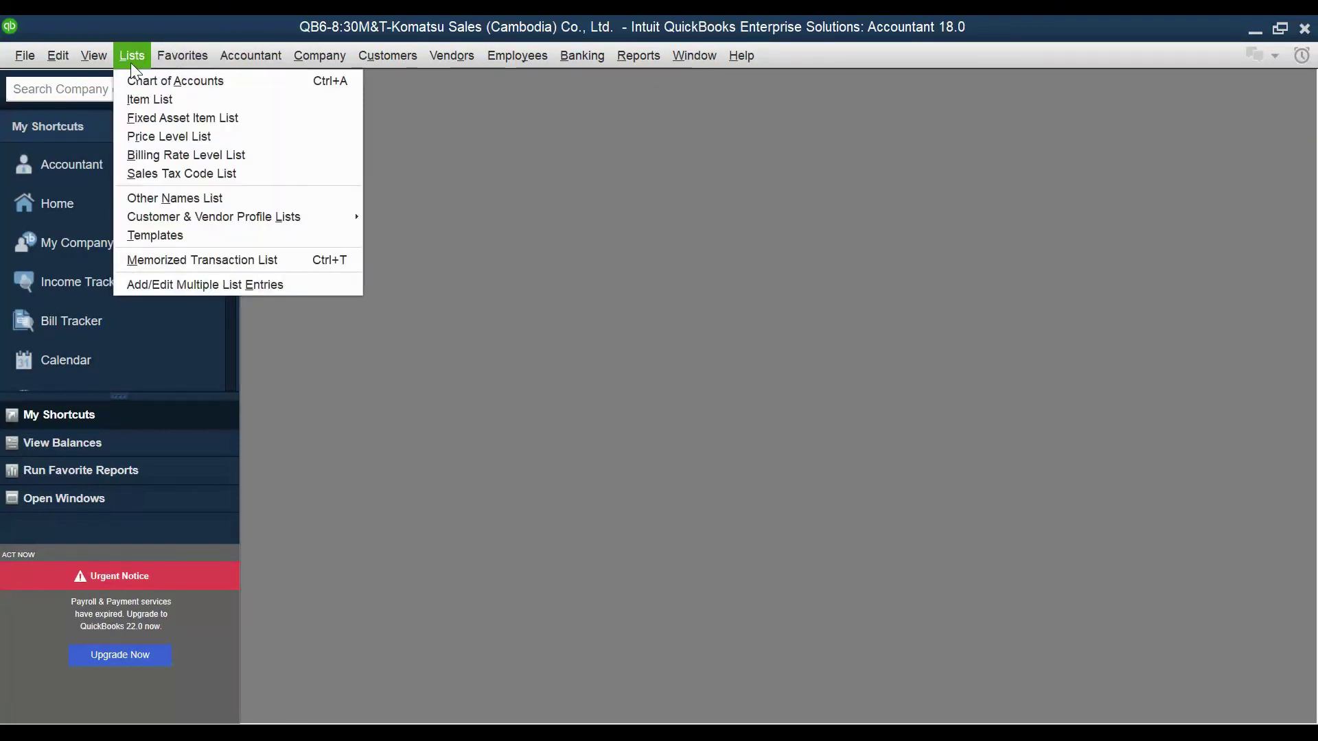
click(133, 77)
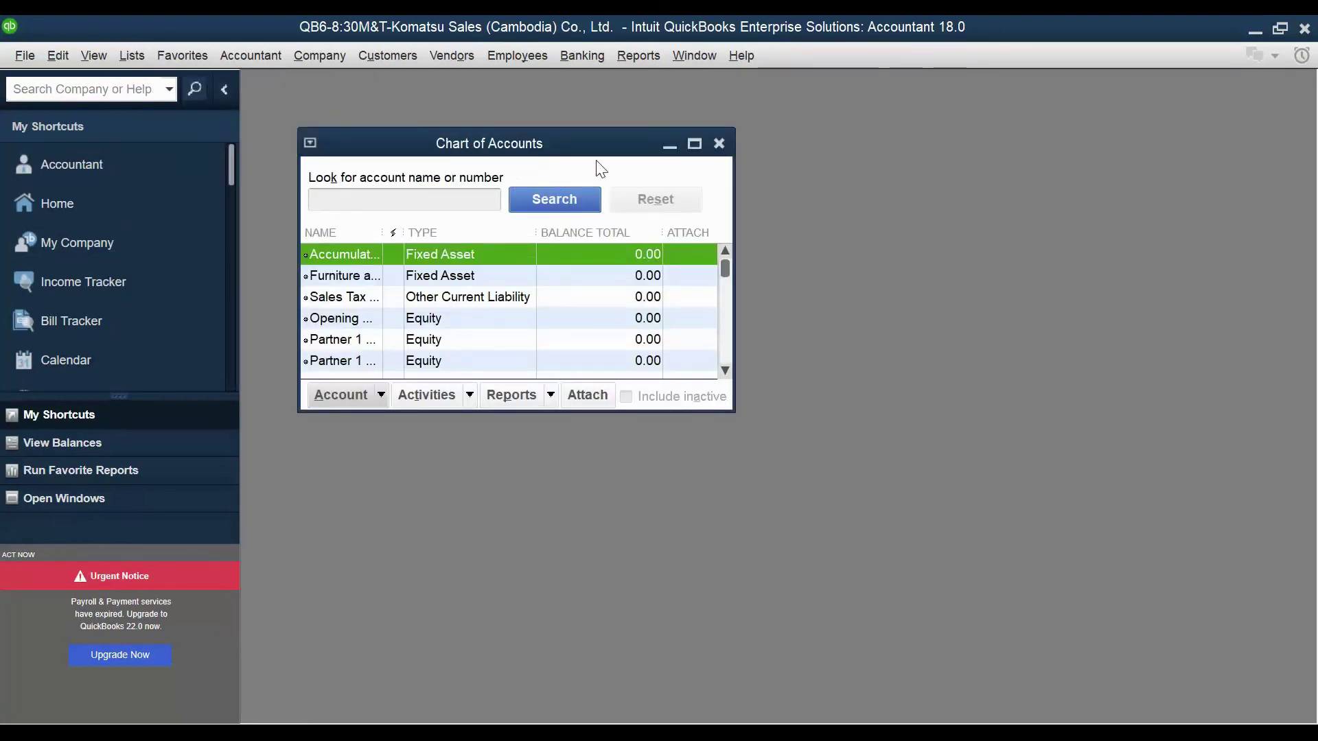
click(695, 144)
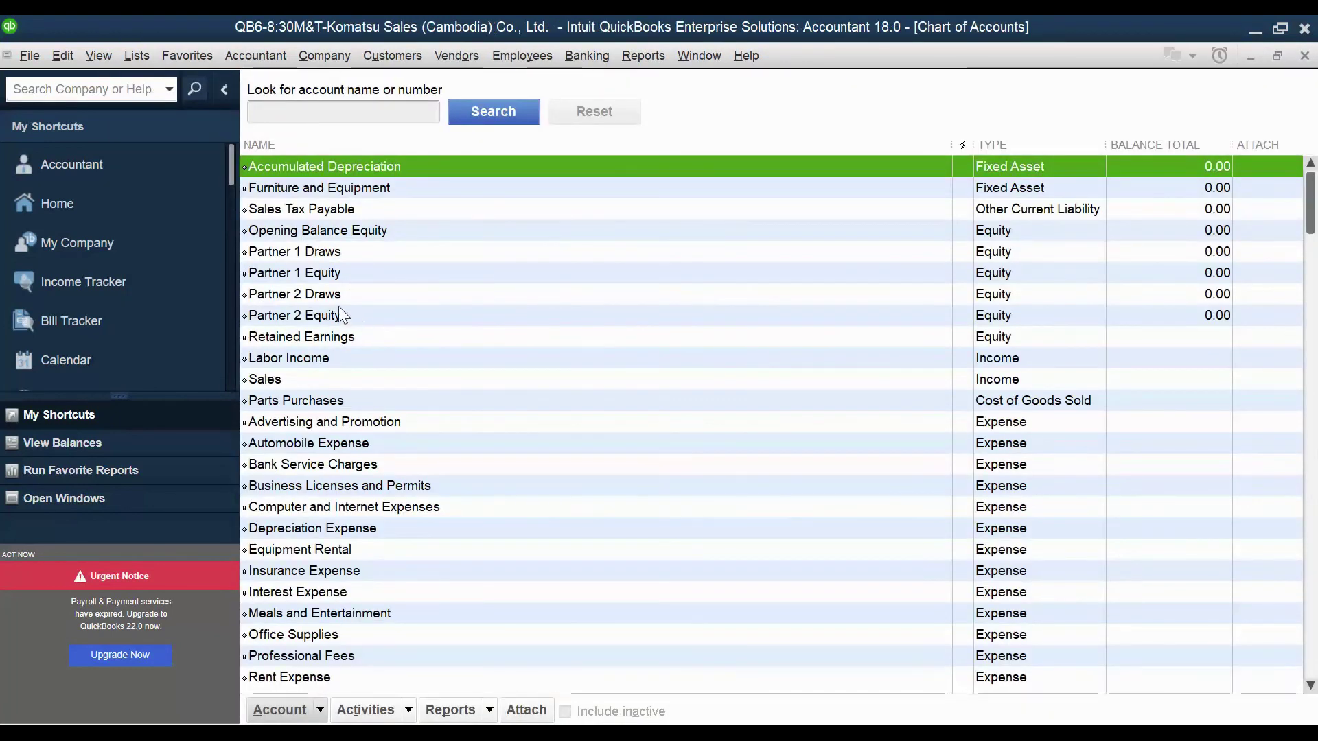
- Examine the accounts and their types in the Chart of Accounts, from the fixed assets and equity down to the expenses
click(316, 187)
scroll(307, 258, down, 2)
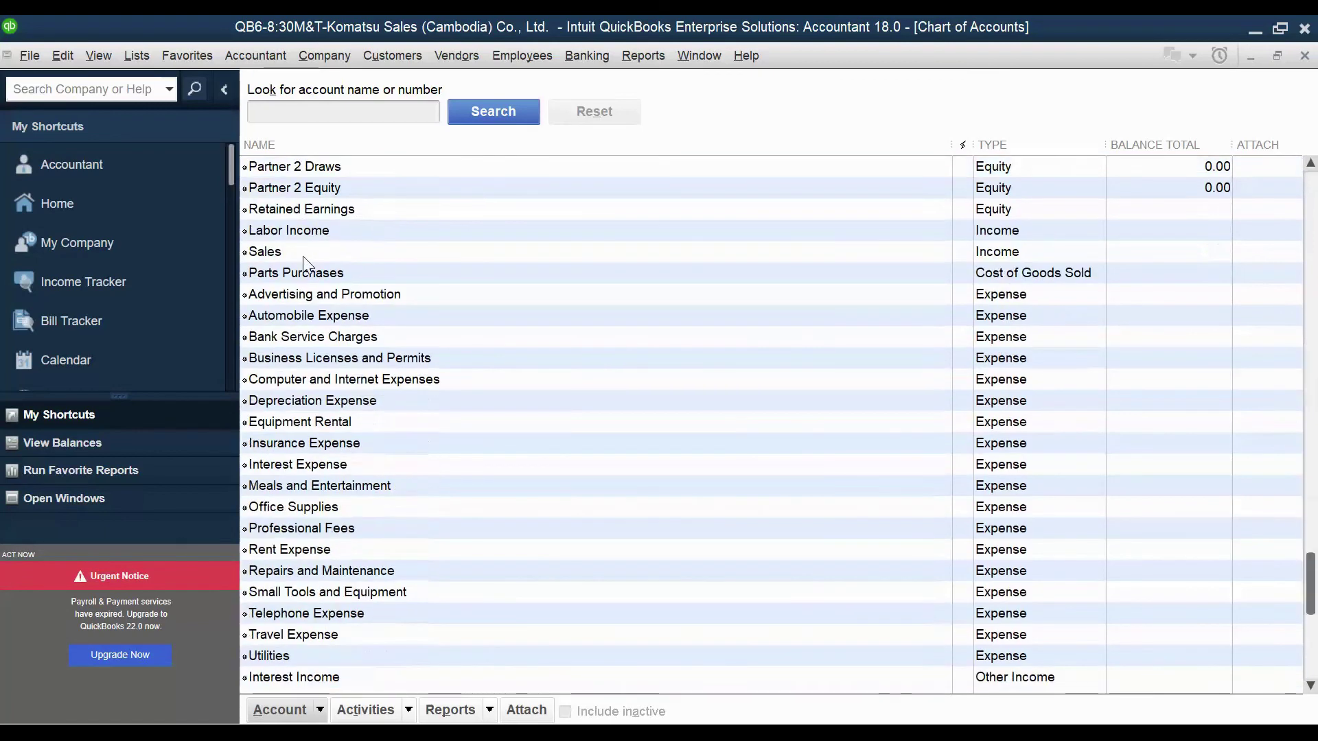
scroll(311, 302, up, 3)
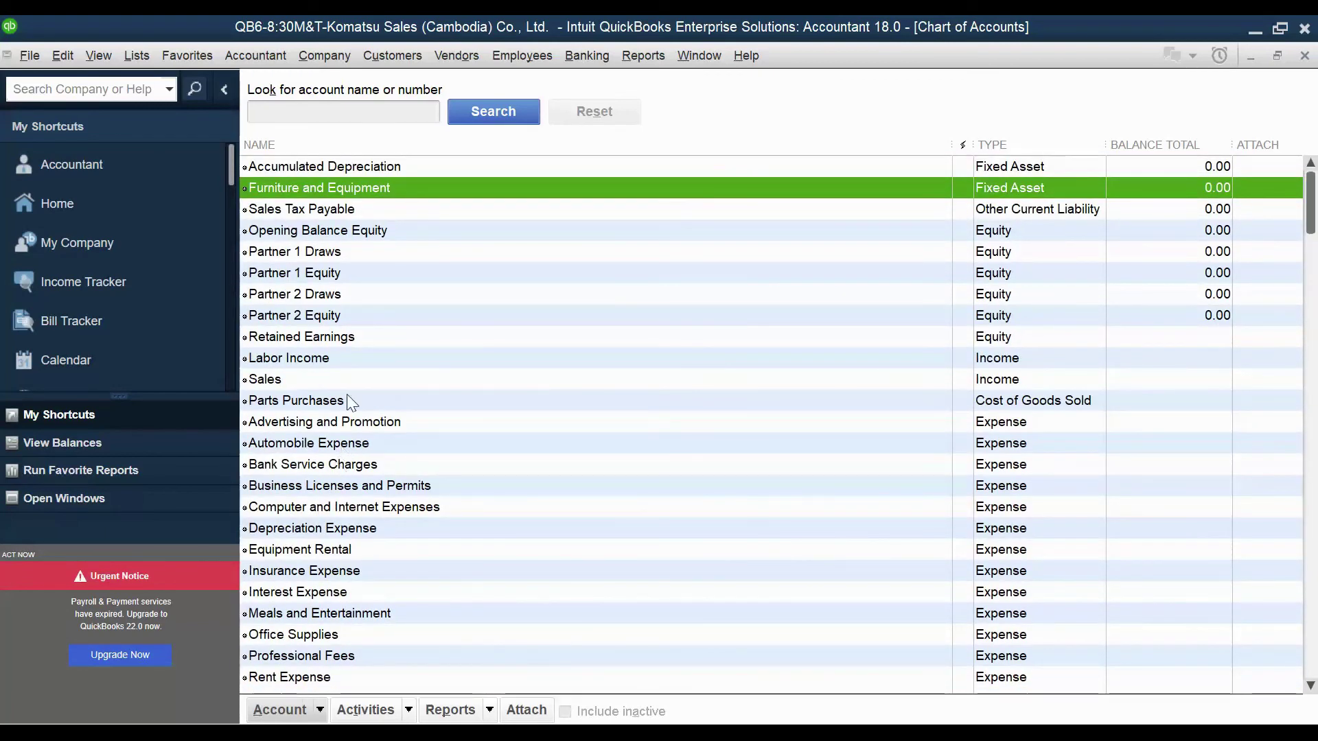
click(309, 256)
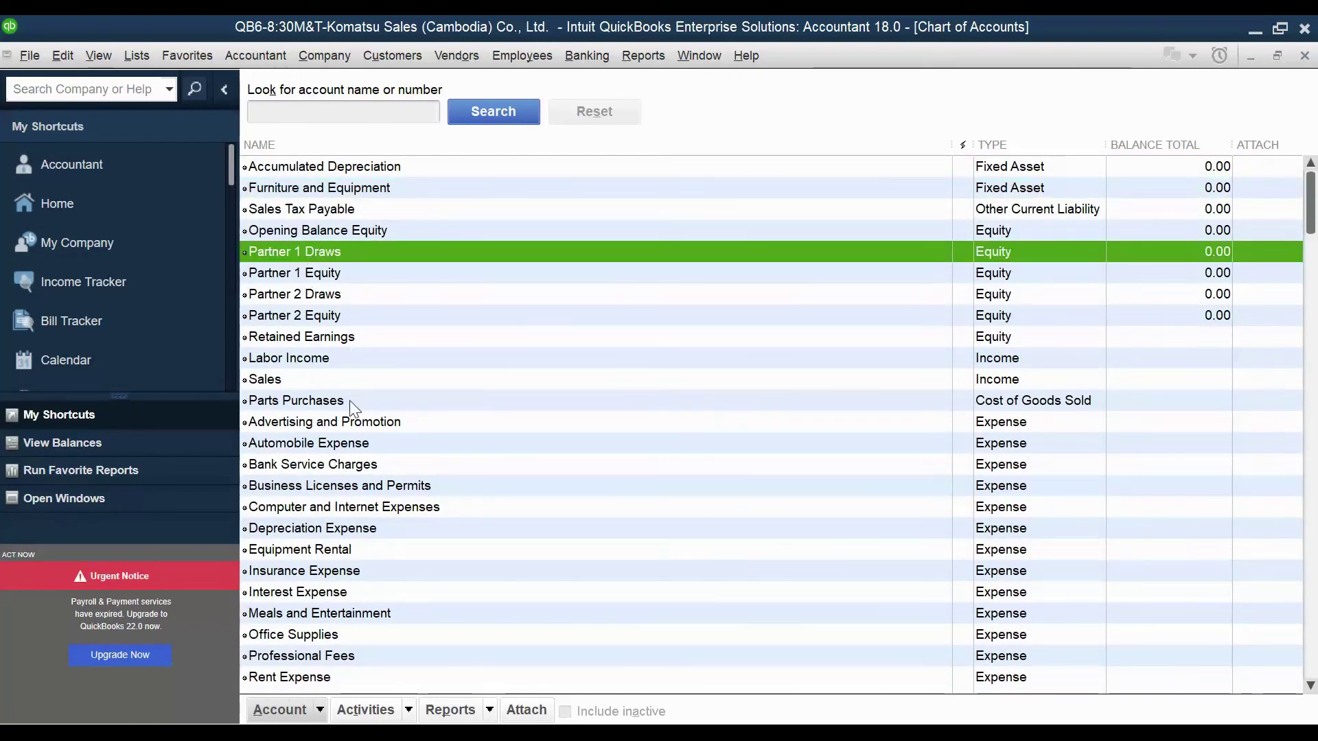
scroll(330, 481, down, 2)
scroll(313, 542, down, 1)
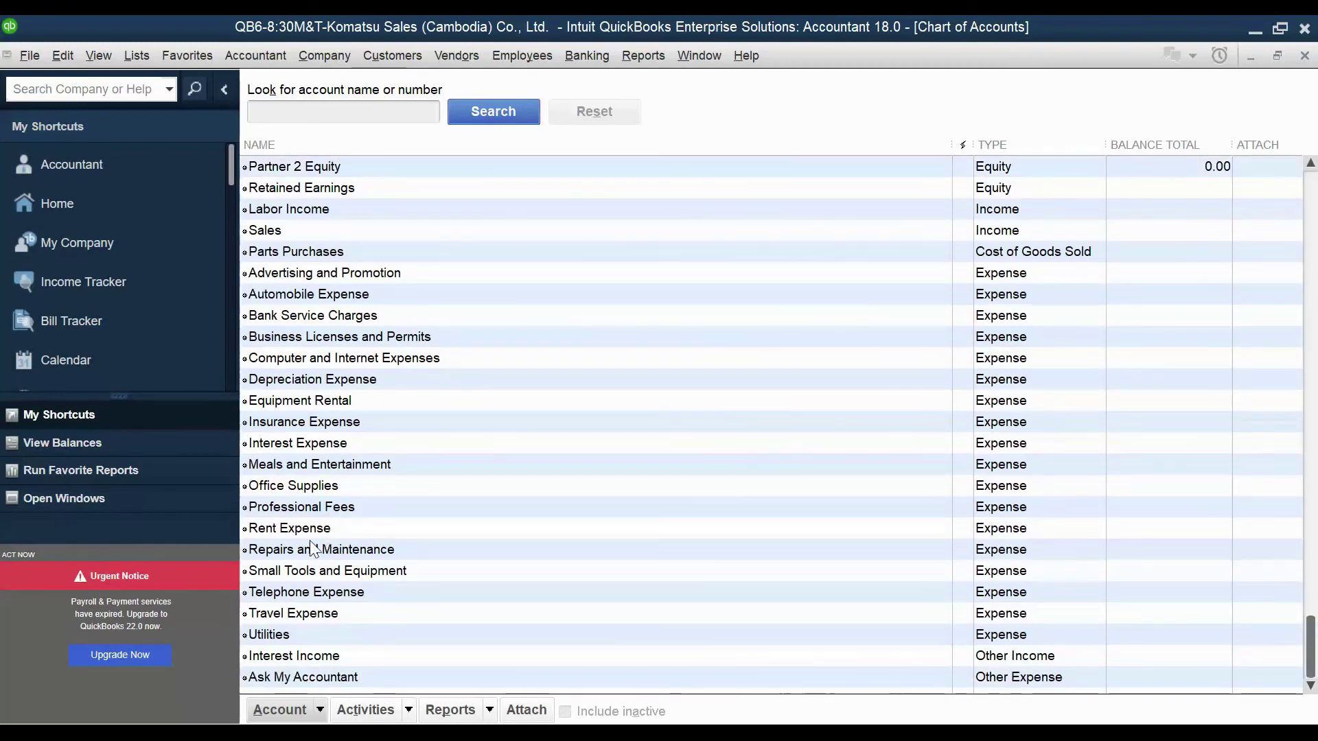
click(285, 556)
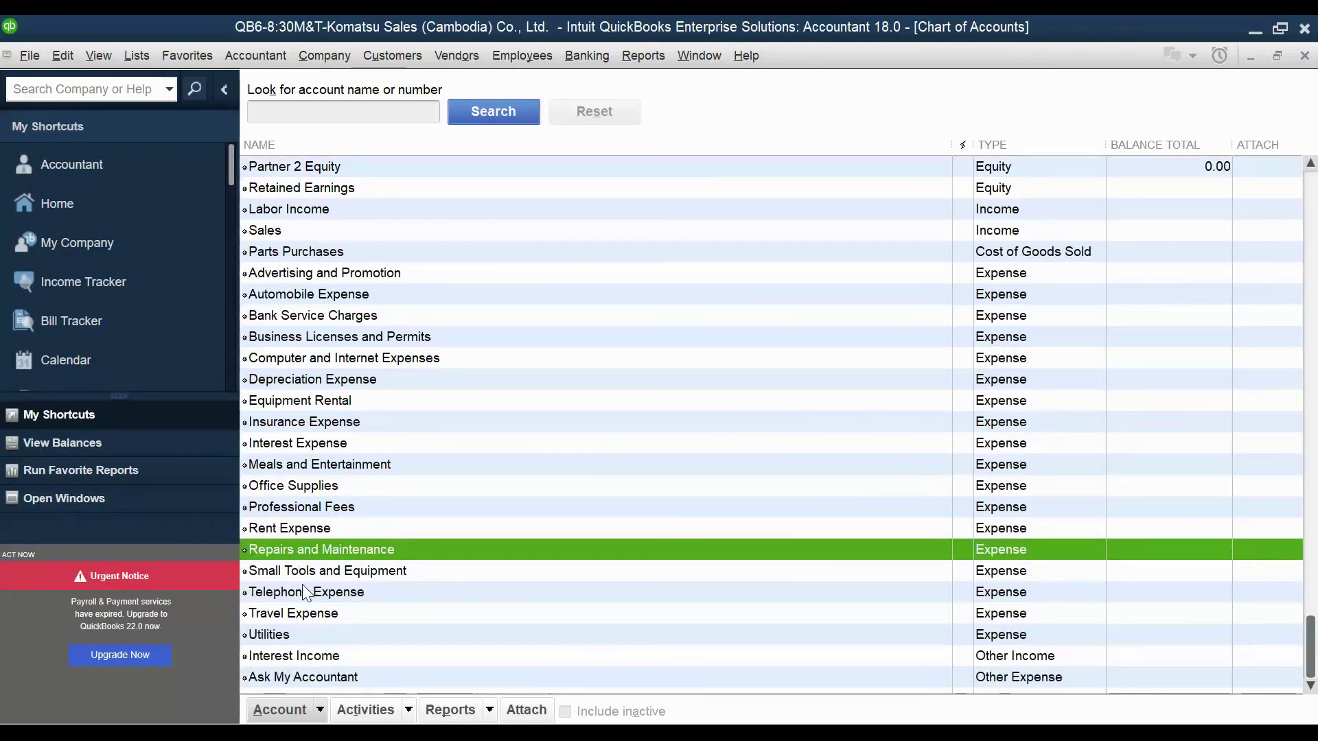
scroll(313, 577, up, 3)
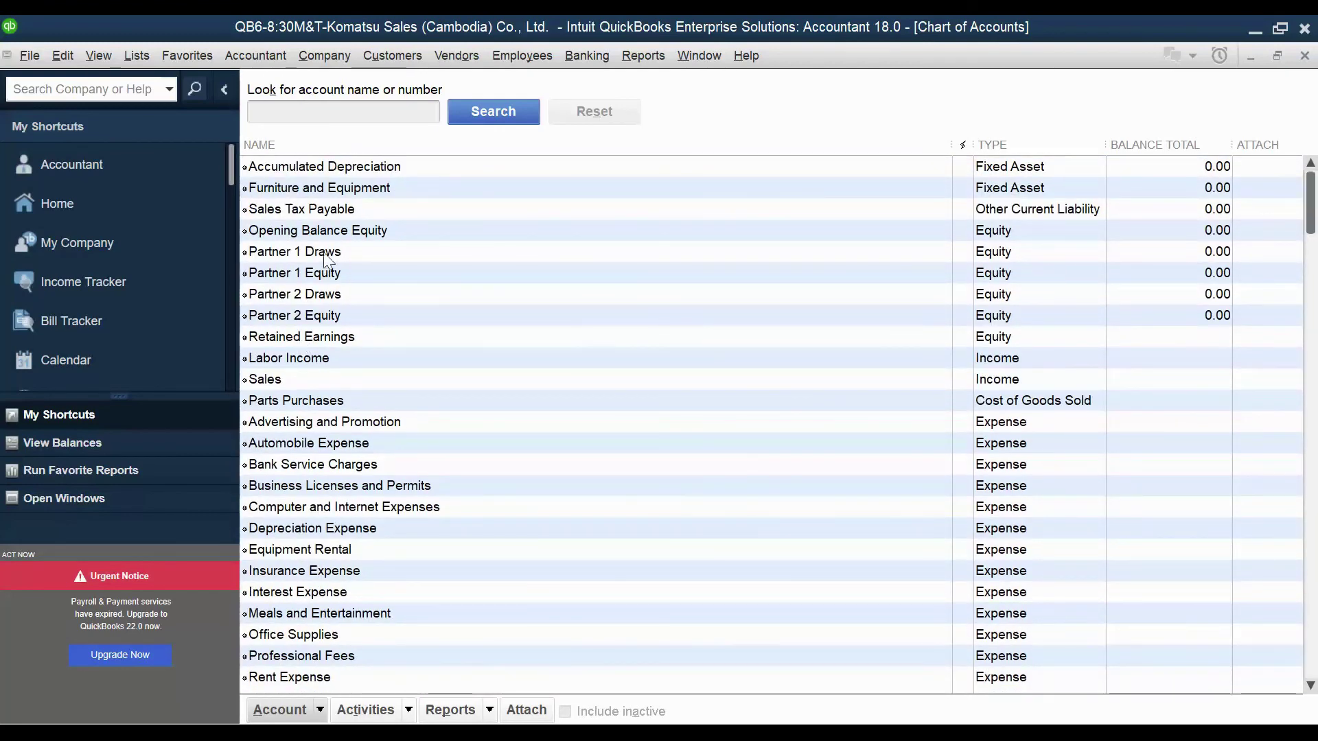
click(304, 210)
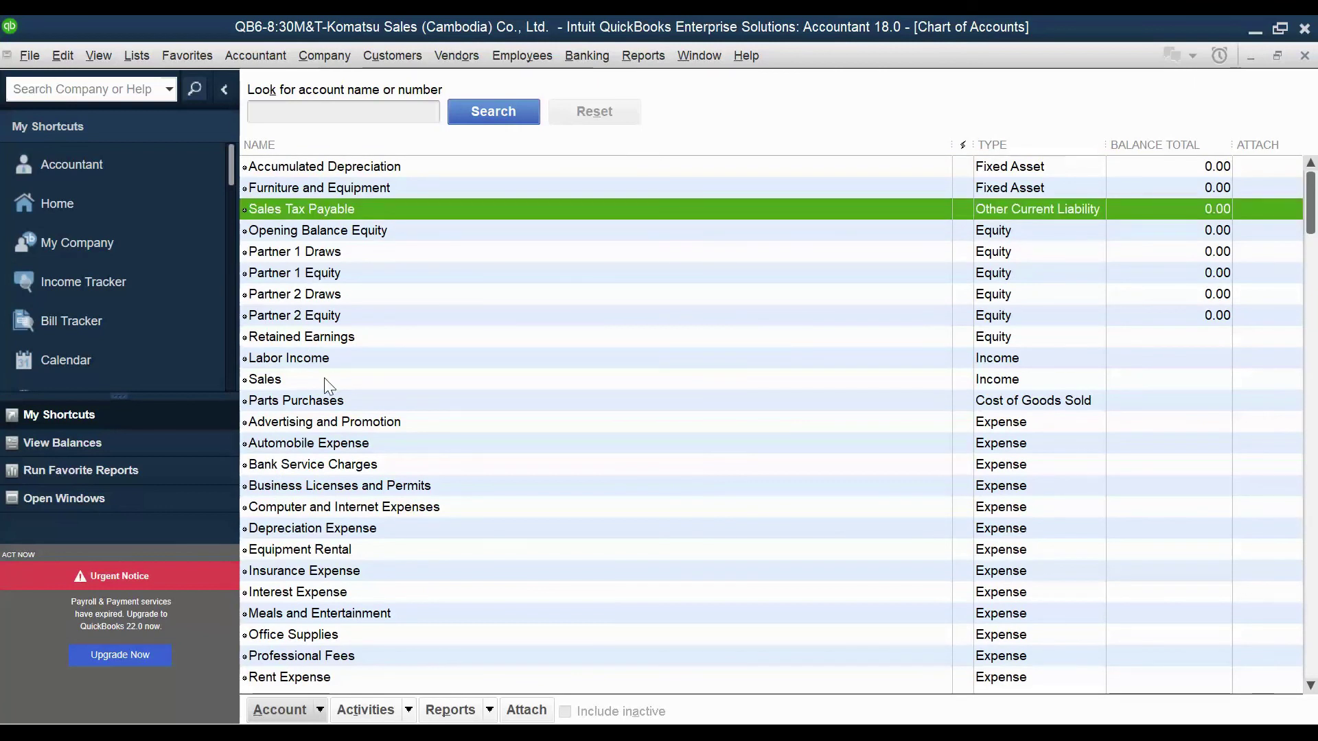
click(310, 512)
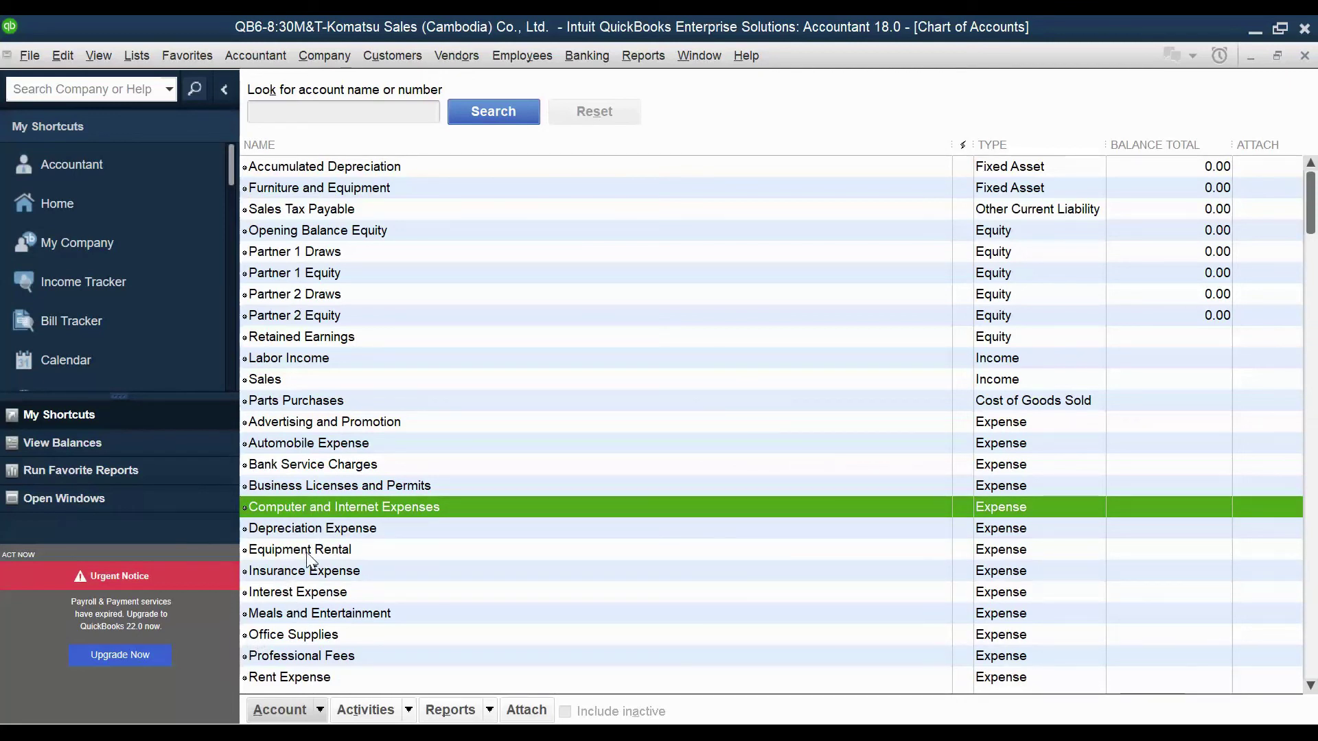
- Start a new vendor bill and enter Rent Expense as the account on the first expense line
click(461, 60)
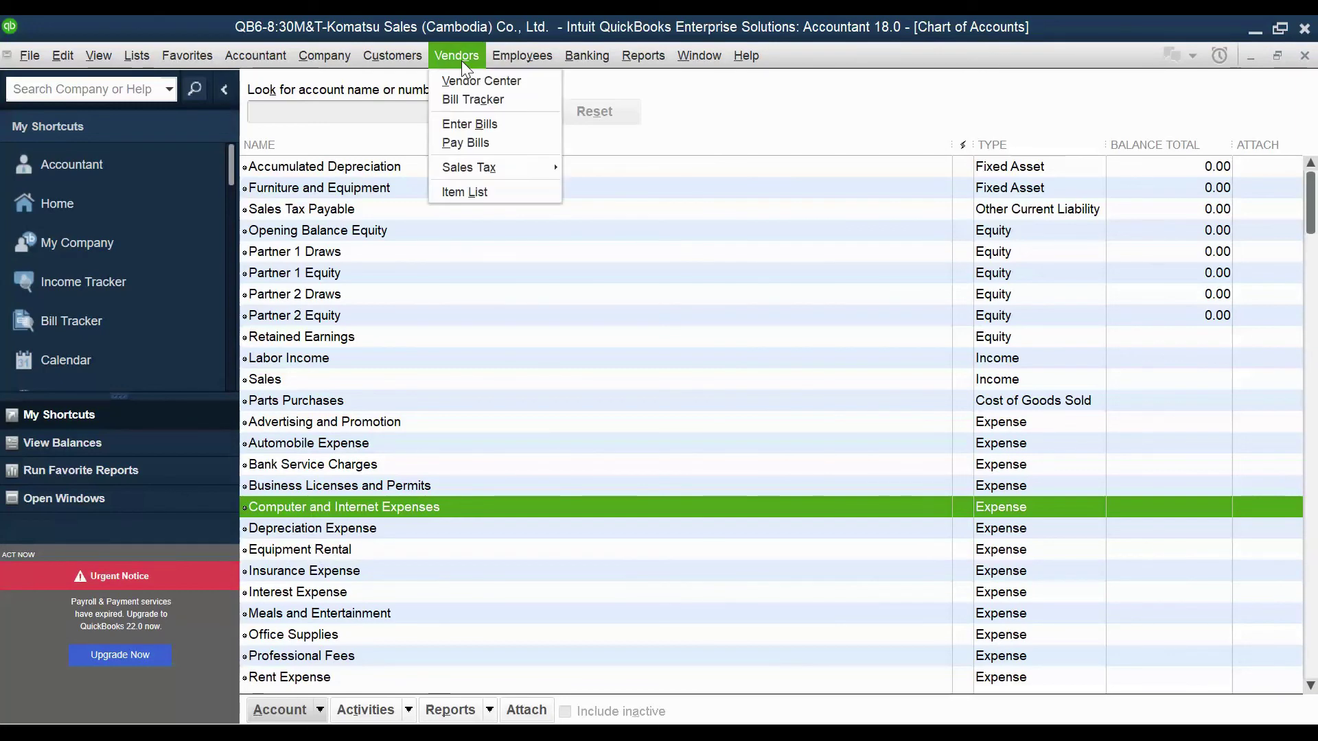
click(471, 124)
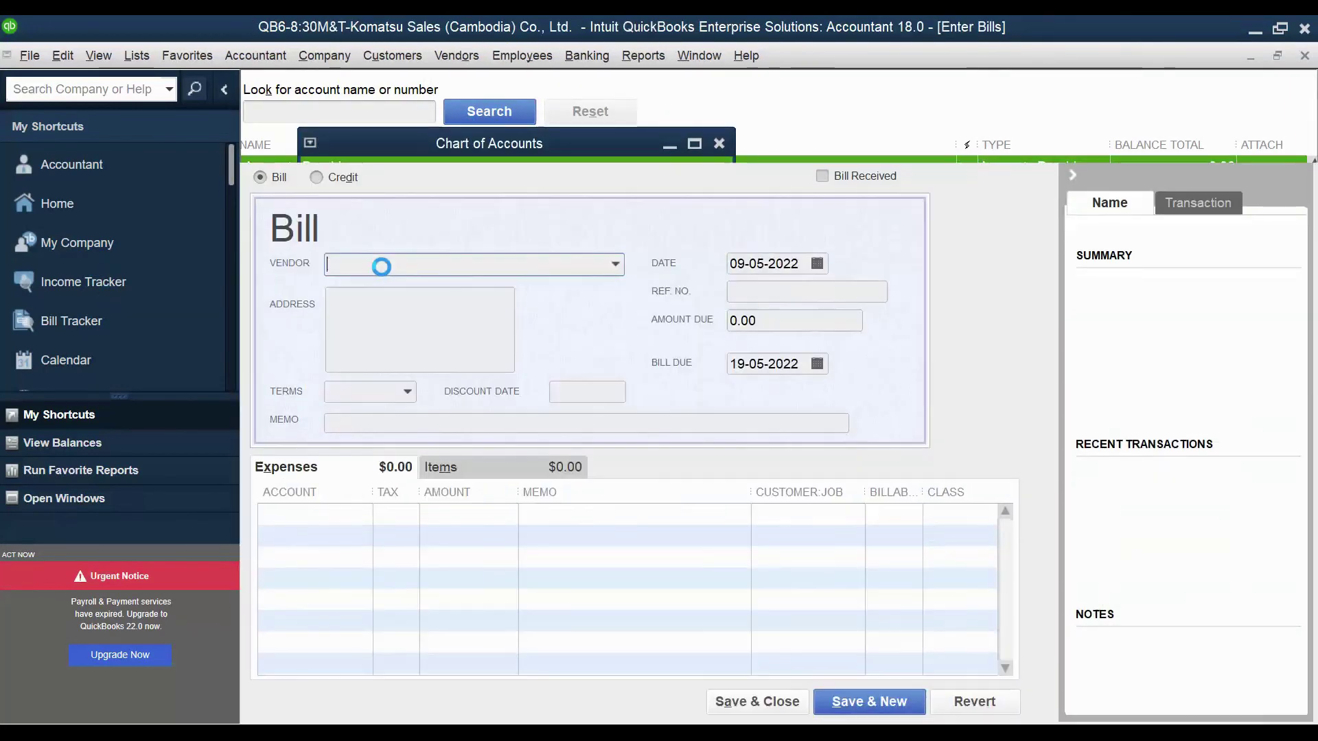
click(317, 525)
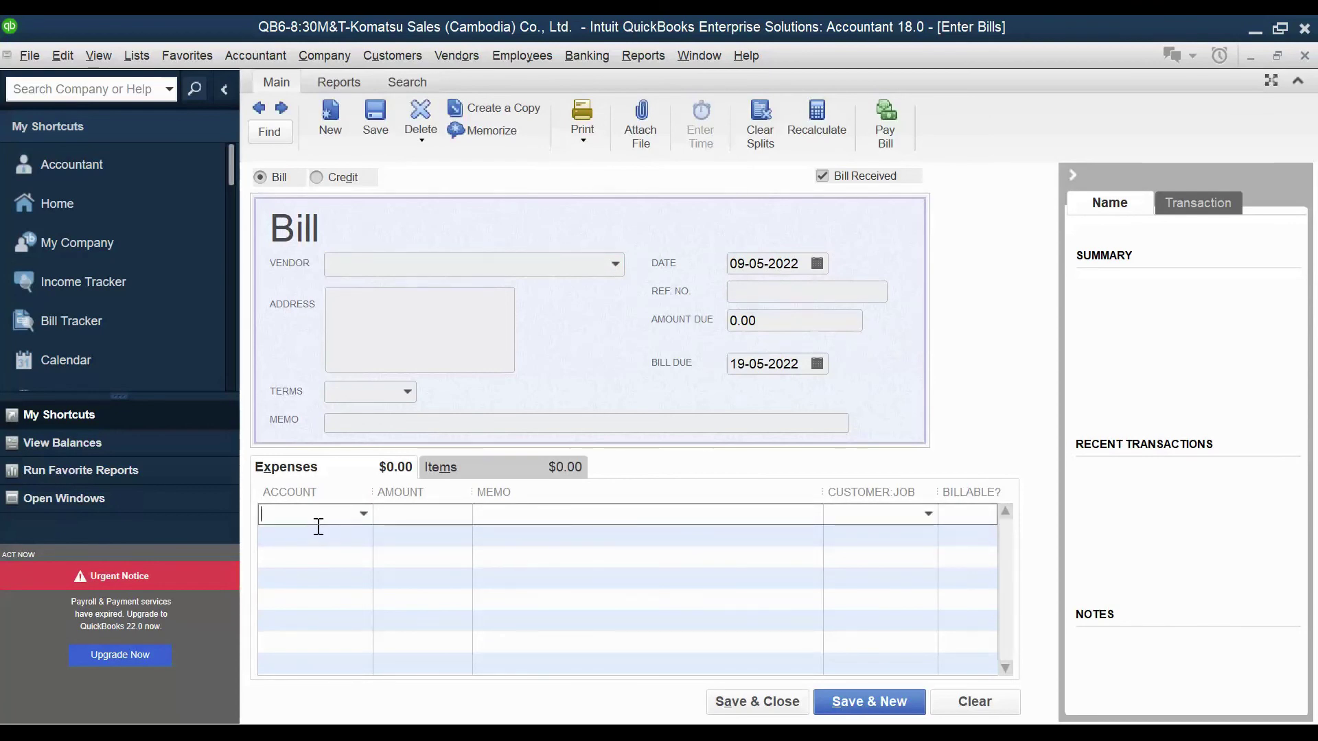
text(E)
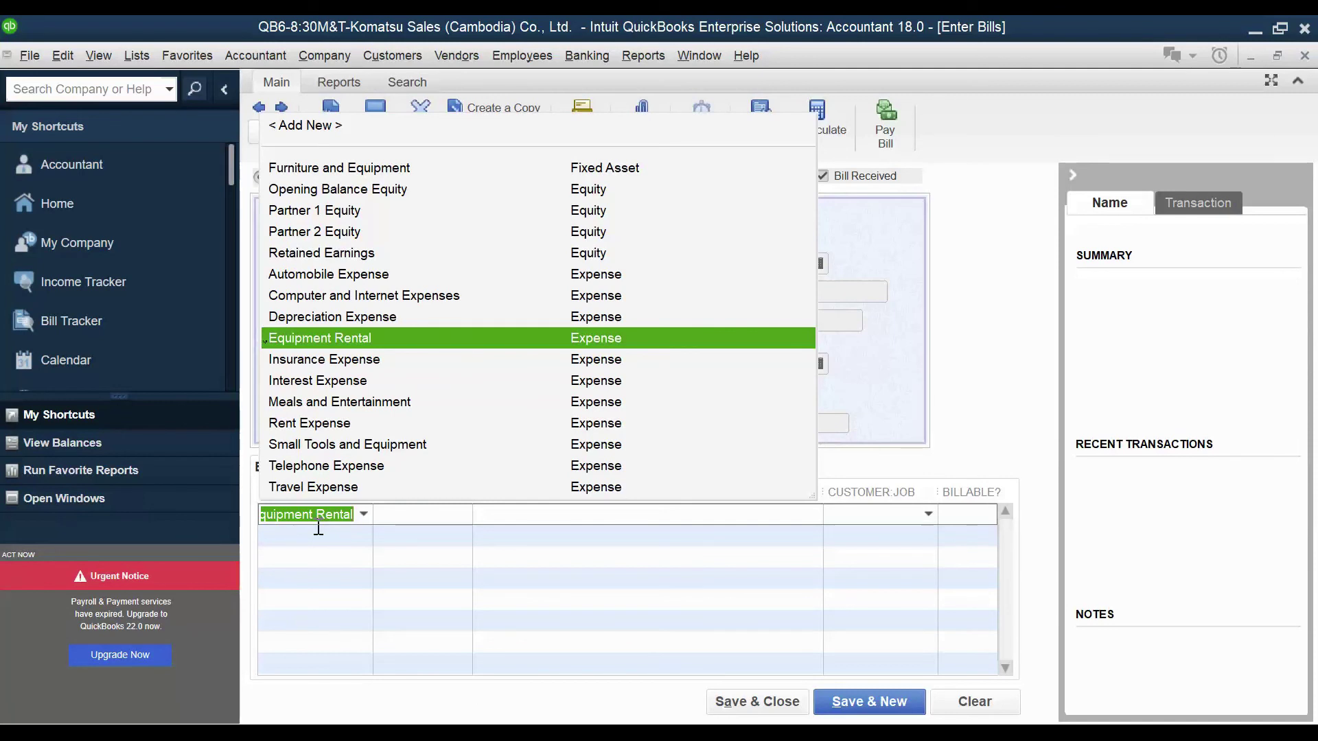
key(BackSpace)
key(BackSpace)
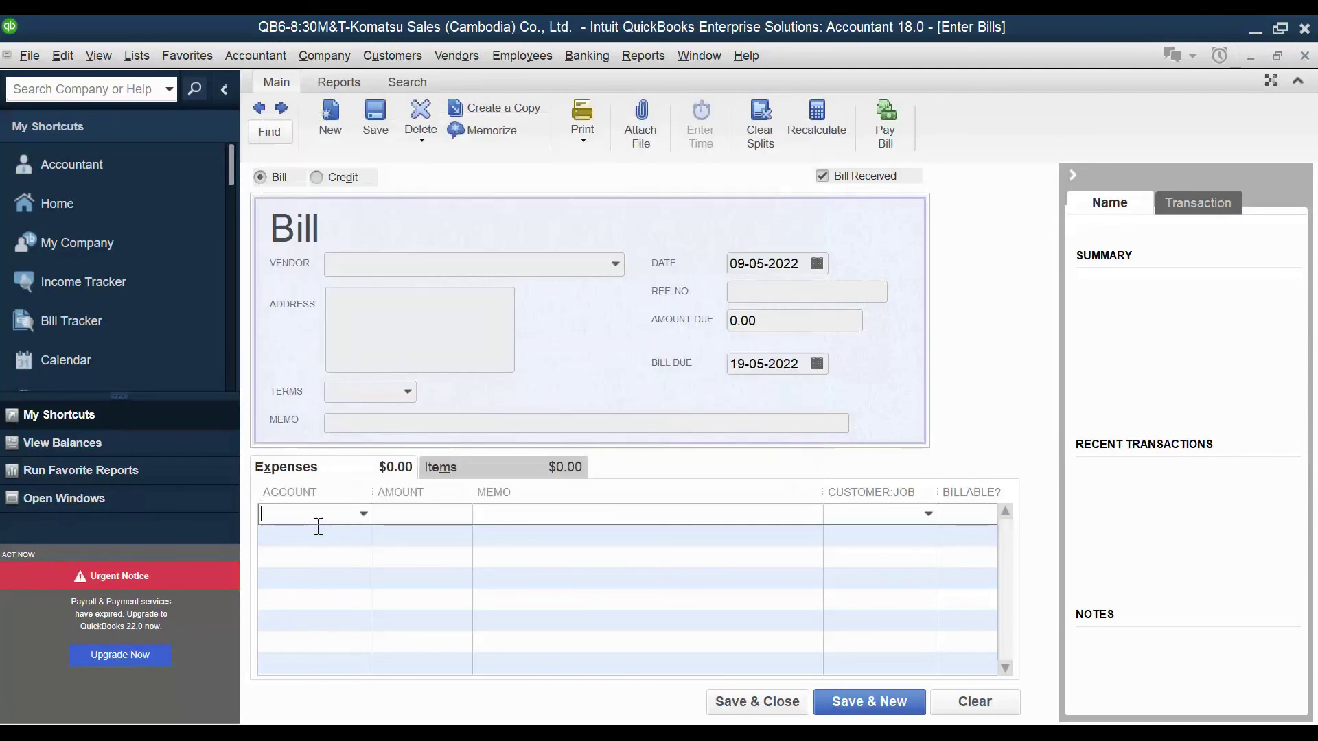
text(Rent Expense)
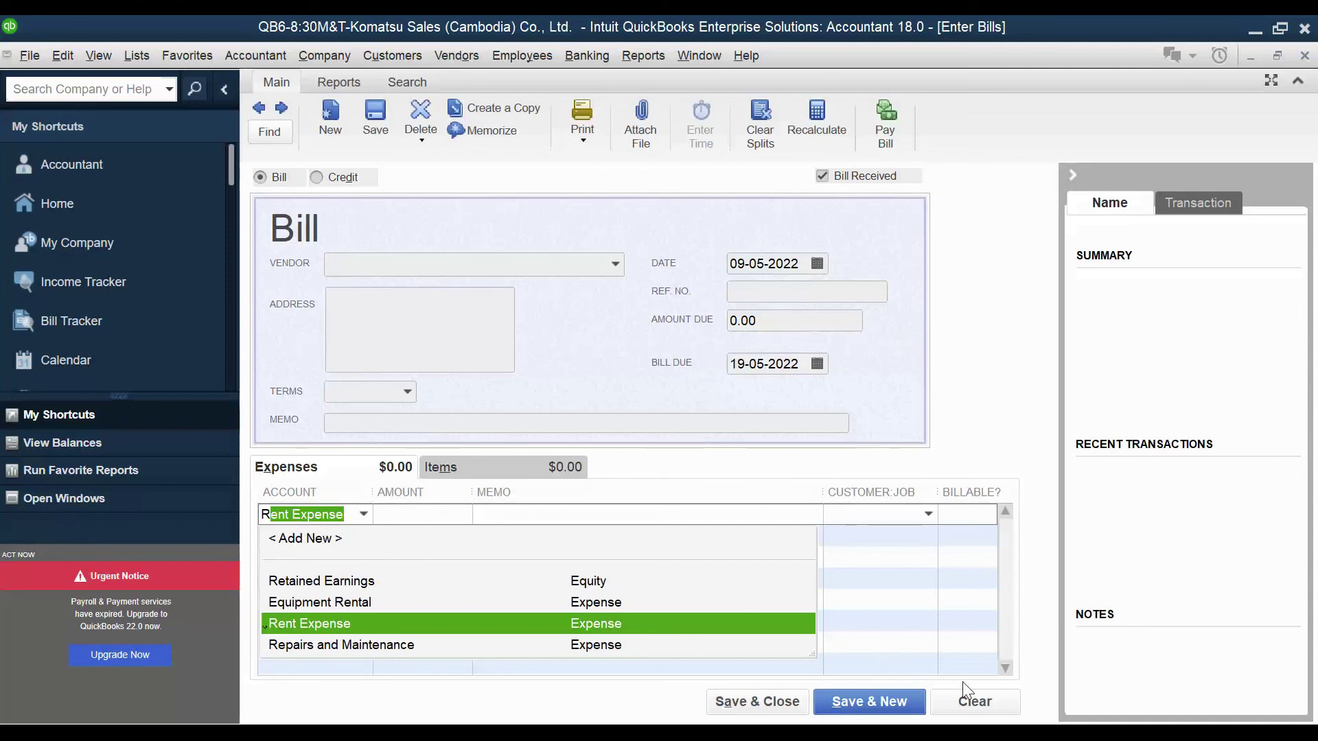
- Close the new bill without recording the transaction
click(1300, 61)
click(1302, 60)
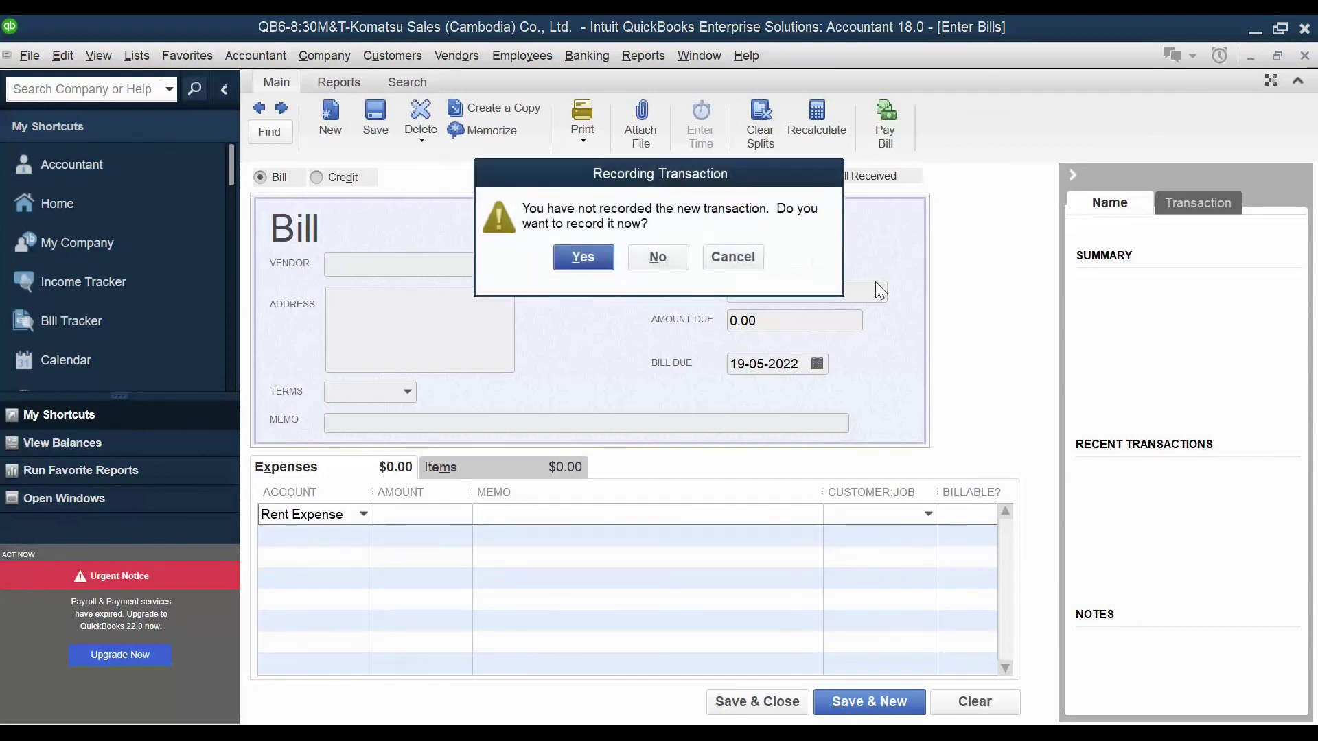
click(658, 258)
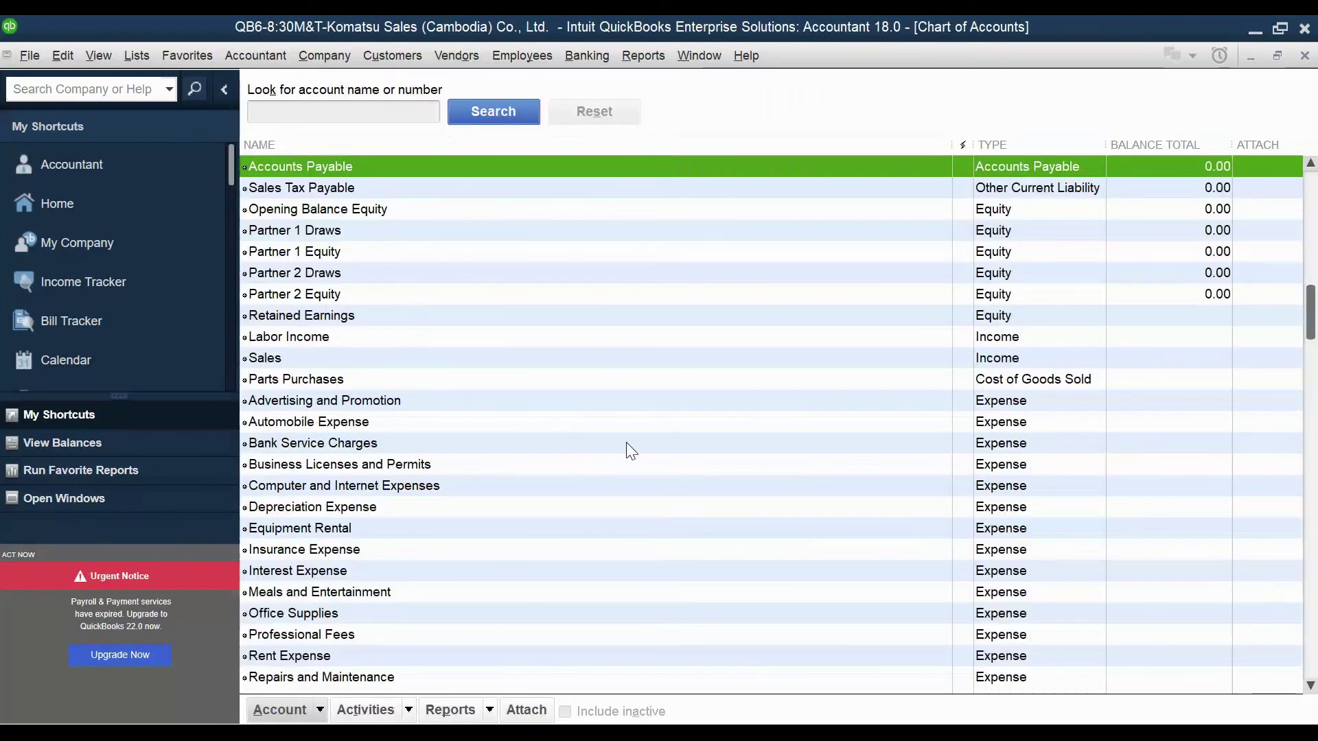
- Look through the Chart of Accounts list from fixed assets to expenses again and close its window
scroll(628, 412, up, 1)
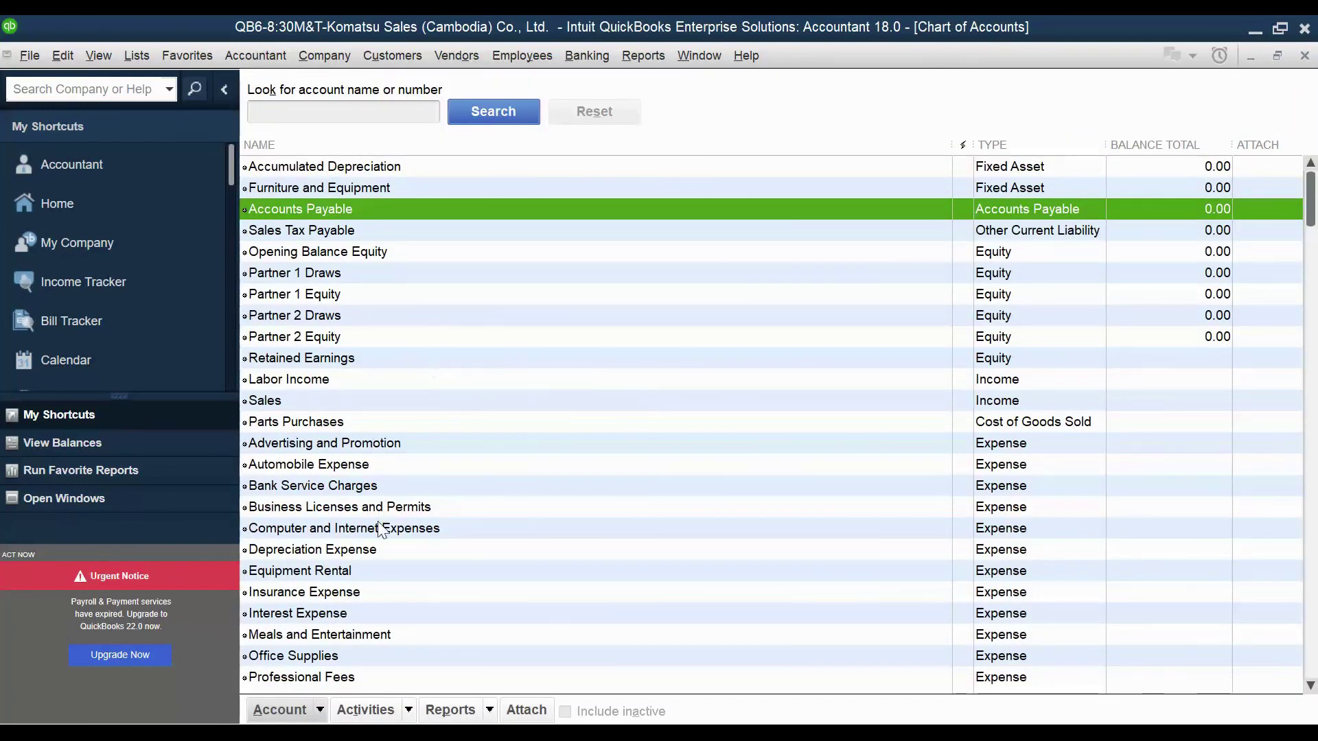
scroll(377, 530, down, 3)
scroll(363, 549, up, 3)
click(1304, 55)
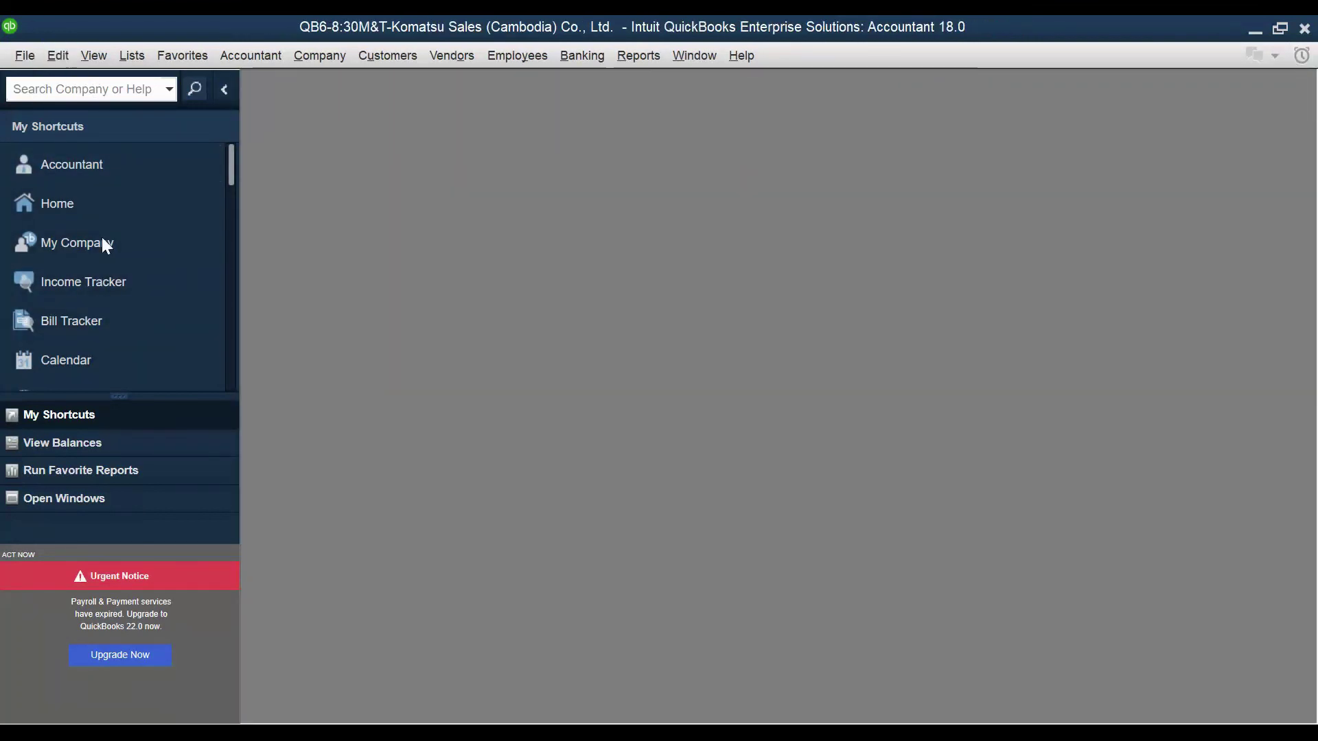
- Open the QuickBooks Preferences and shift the dialog slightly within the empty workspace
click(59, 58)
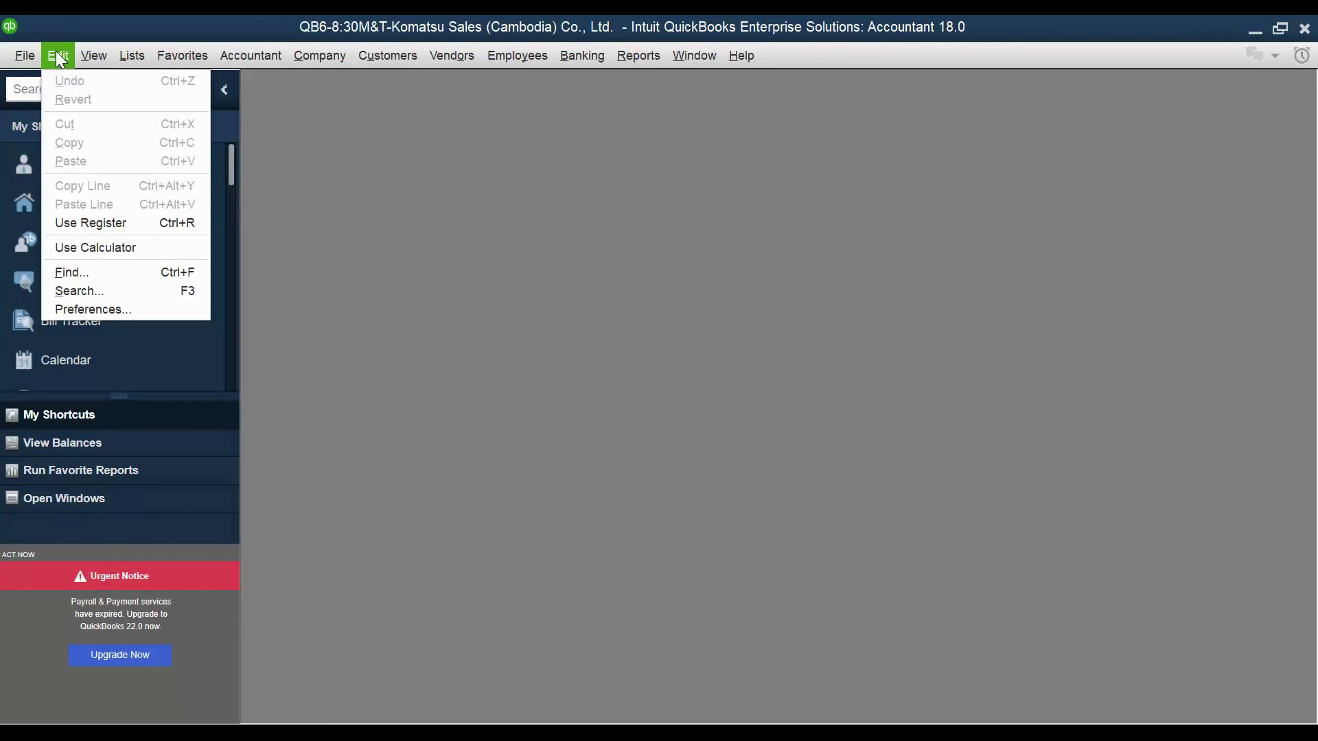
click(61, 56)
click(56, 56)
click(103, 310)
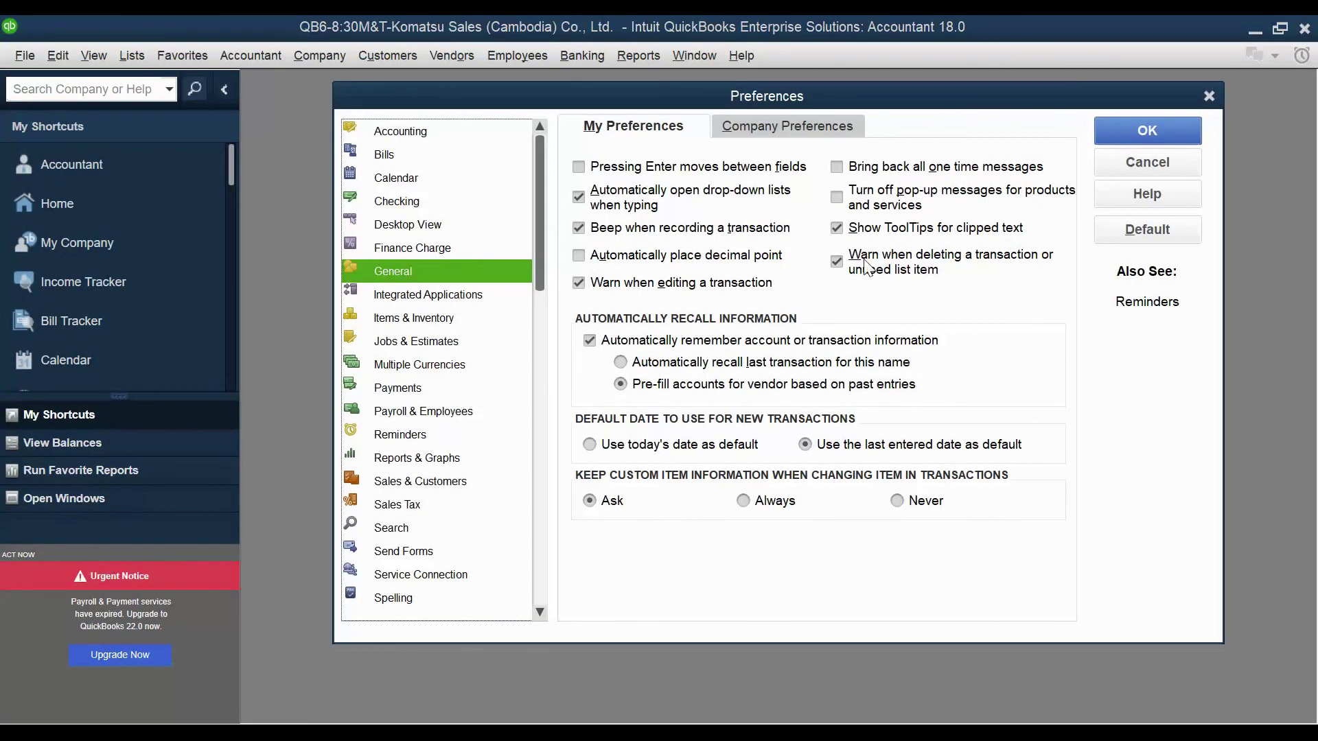
drag(777, 101, 722, 120)
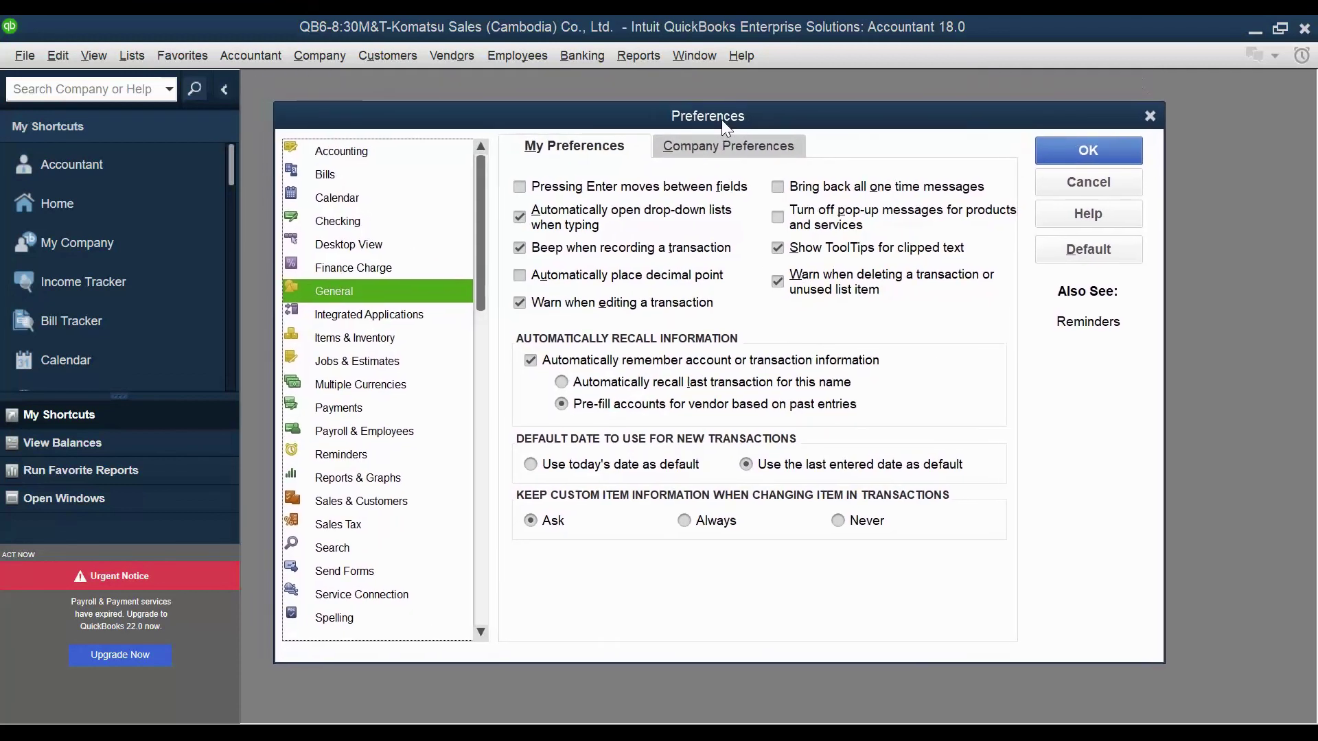